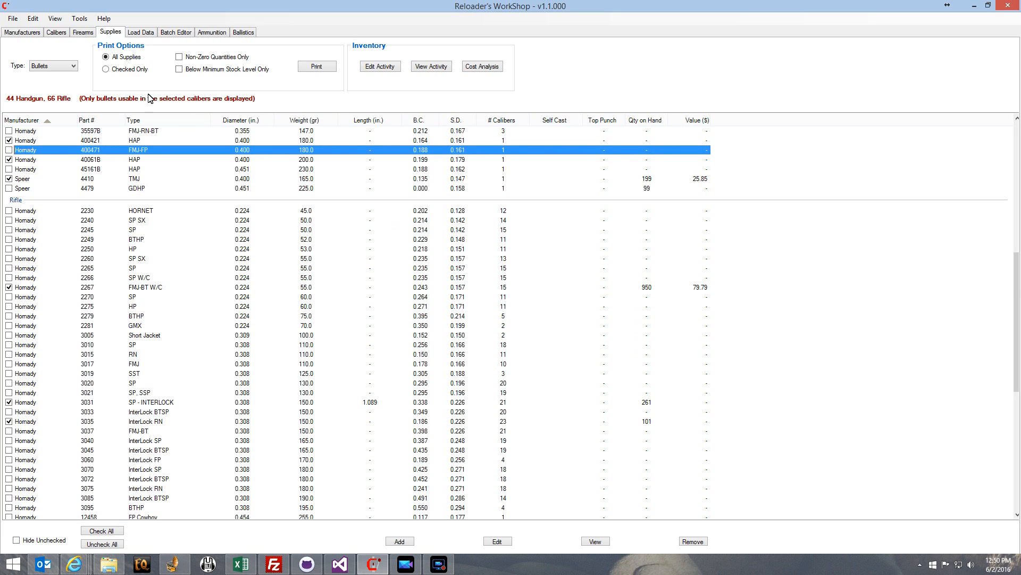
Step: Open the Target Calculator and set the range to 25 yards and the caliber to 45 Auto
{"action": "left_click", "coordinate": [79, 19]}
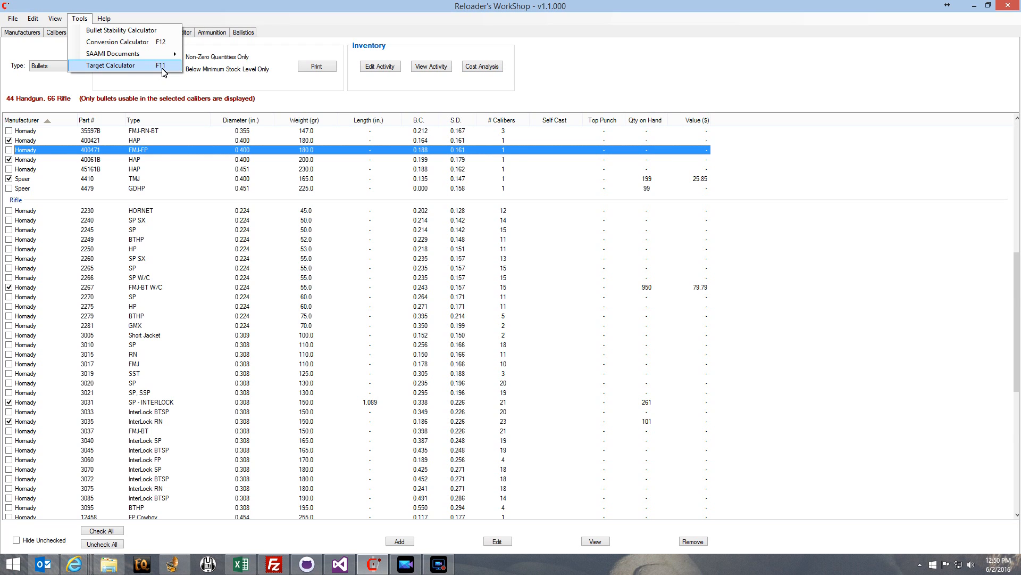
{"action": "left_click", "coordinate": [115, 67]}
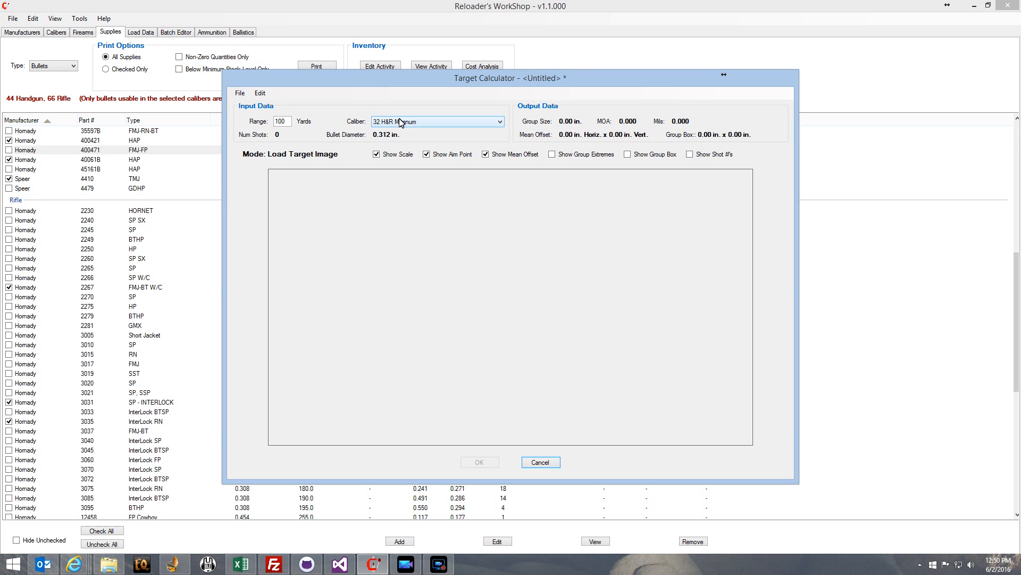
{"action": "double_click", "coordinate": [282, 121]}
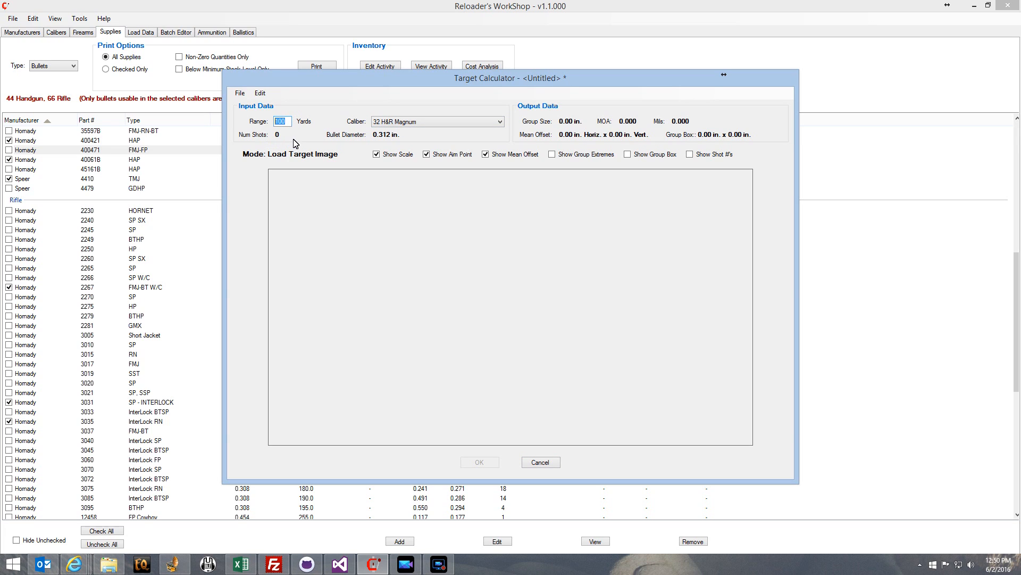
{"action": "type", "text": "25"}
{"action": "left_click", "coordinate": [436, 121]}
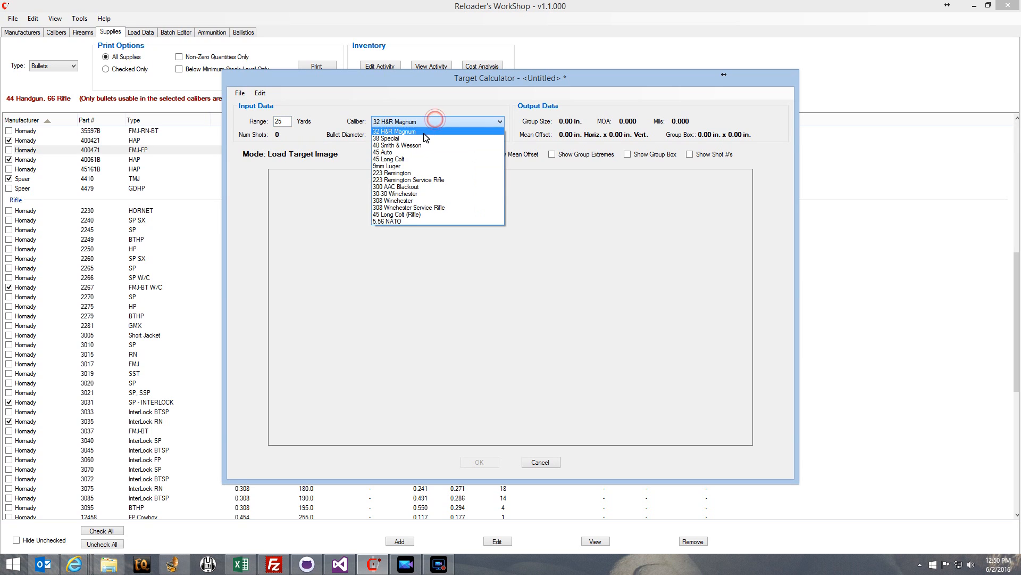
{"action": "left_click", "coordinate": [395, 153]}
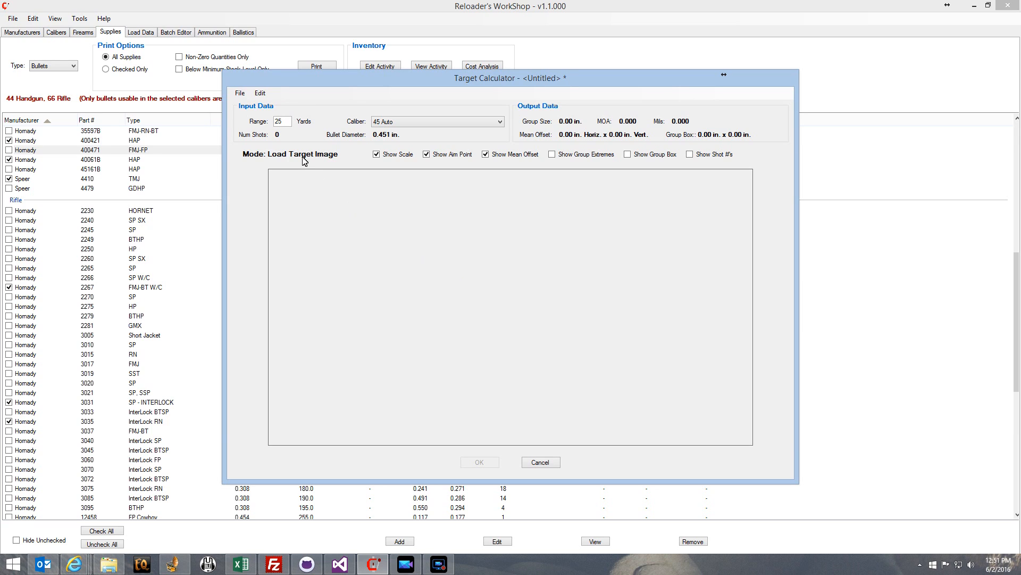
Step: Load the target image 20160501_193808.jpg from the Targets folder
{"action": "left_click", "coordinate": [240, 94]}
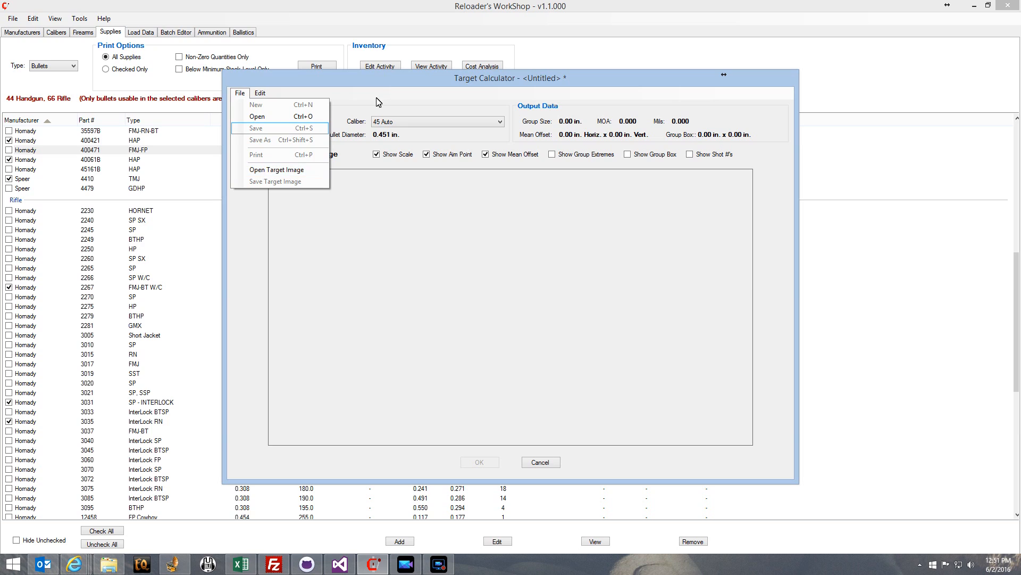
{"action": "left_click", "coordinate": [385, 79]}
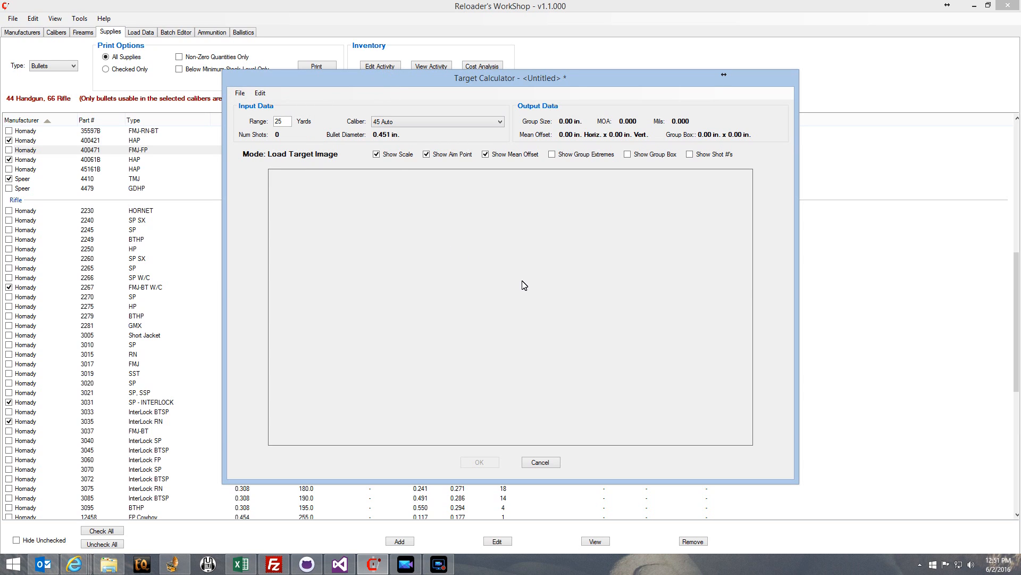
{"action": "left_click", "coordinate": [498, 298]}
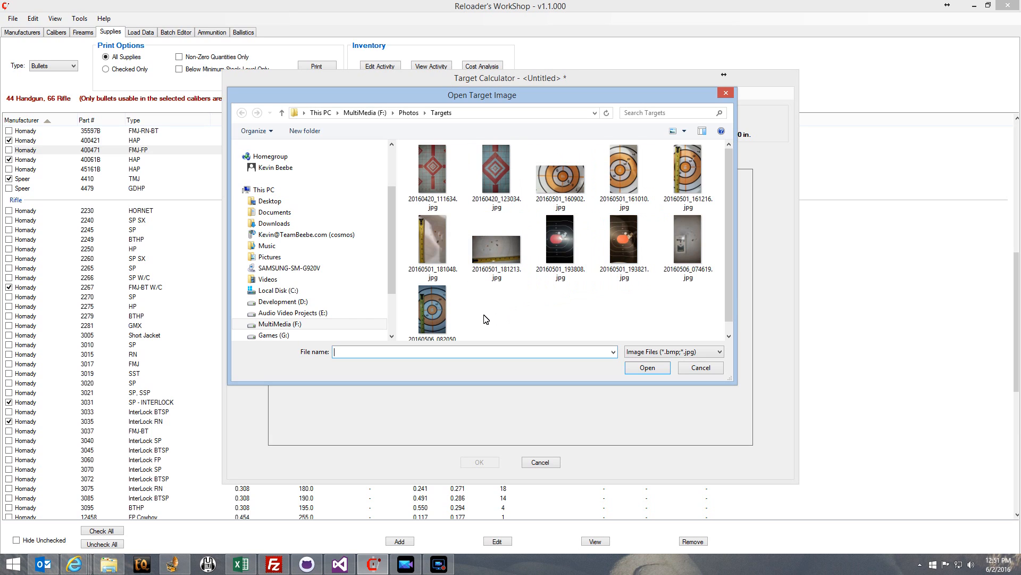
{"action": "left_click", "coordinate": [560, 236]}
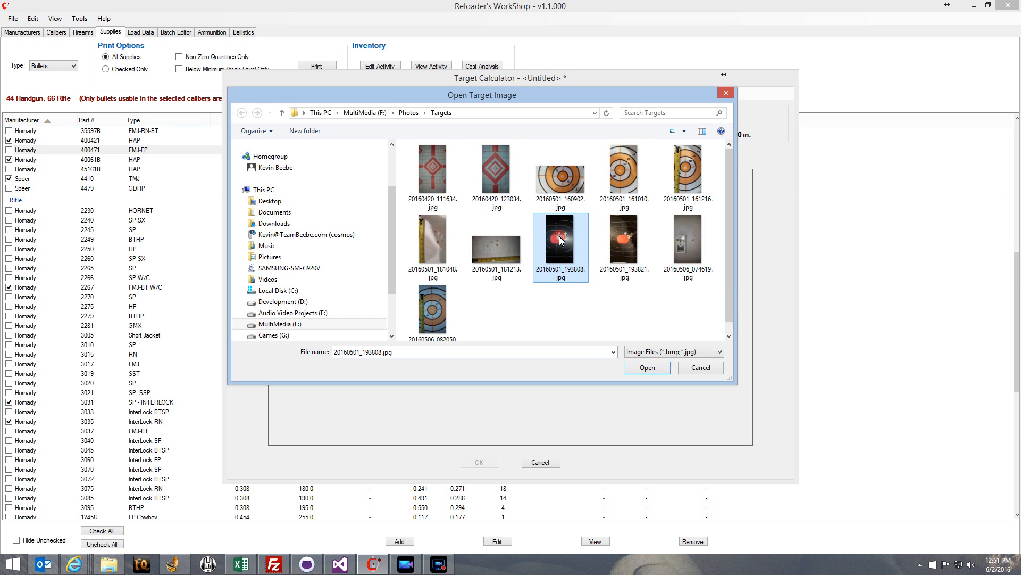
{"action": "left_click", "coordinate": [647, 368]}
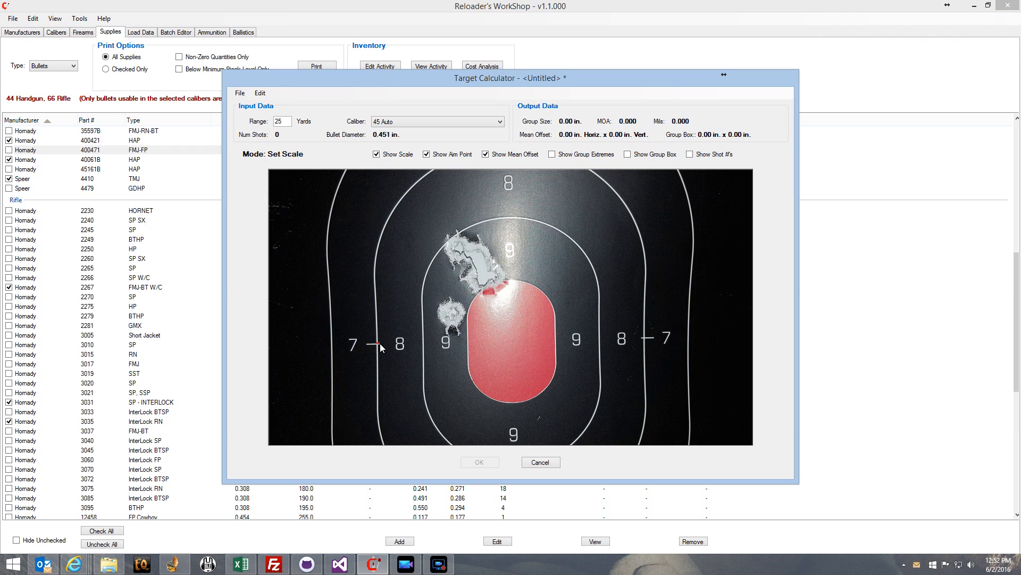
Step: Draw a scale line across the target between the inner ends of the two 7-ring tick marks and set its length to 6 inches
{"action": "left_click_drag", "start_coordinate": [380, 343], "coordinate": [645, 337]}
{"action": "left_click", "coordinate": [644, 337]}
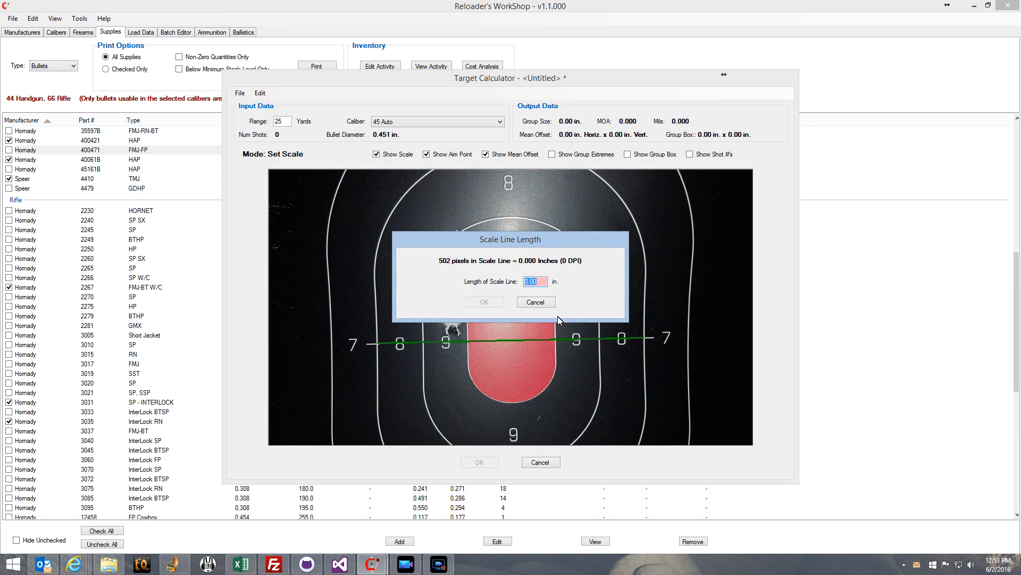
{"action": "type", "text": "6"}
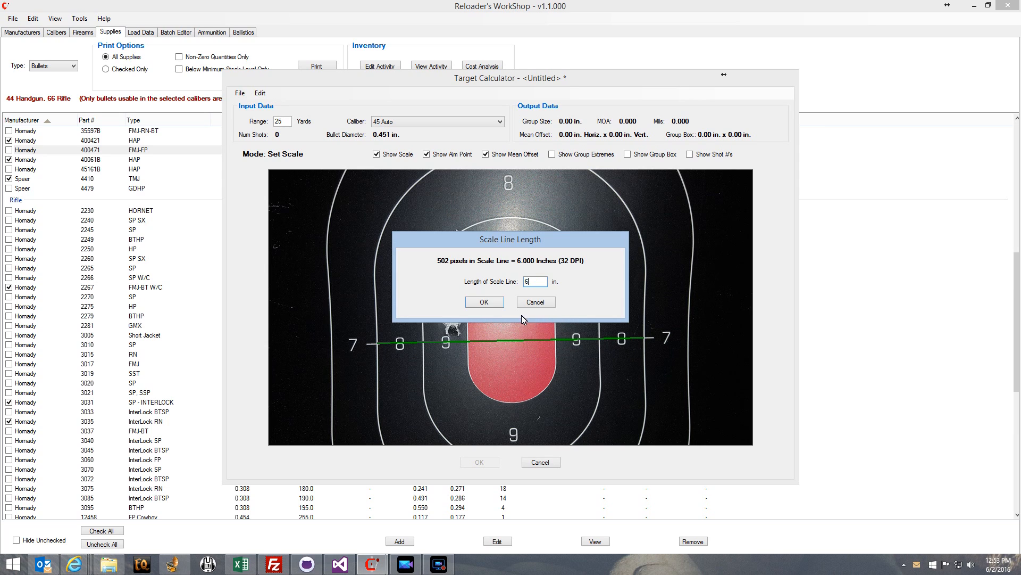
{"action": "left_click", "coordinate": [483, 303]}
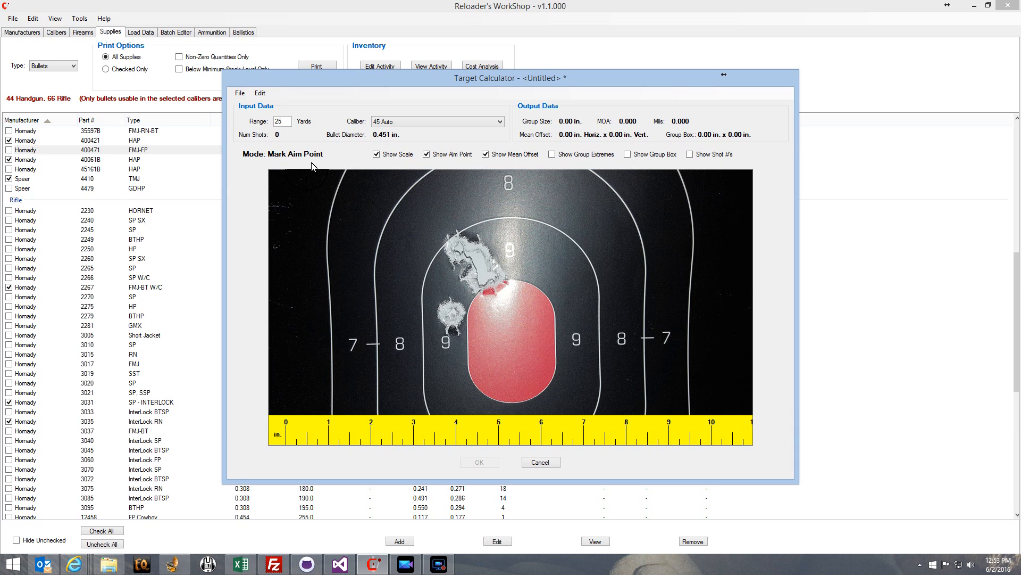
Step: Mark the aim point at the center of the red zone
{"action": "left_click", "coordinate": [482, 290]}
{"action": "left_click", "coordinate": [515, 326]}
{"action": "left_click", "coordinate": [512, 340]}
Step: Switch the caliber to 223 Remington and back to 45 Auto to compare the shot marker sizes
{"action": "left_click", "coordinate": [404, 126]}
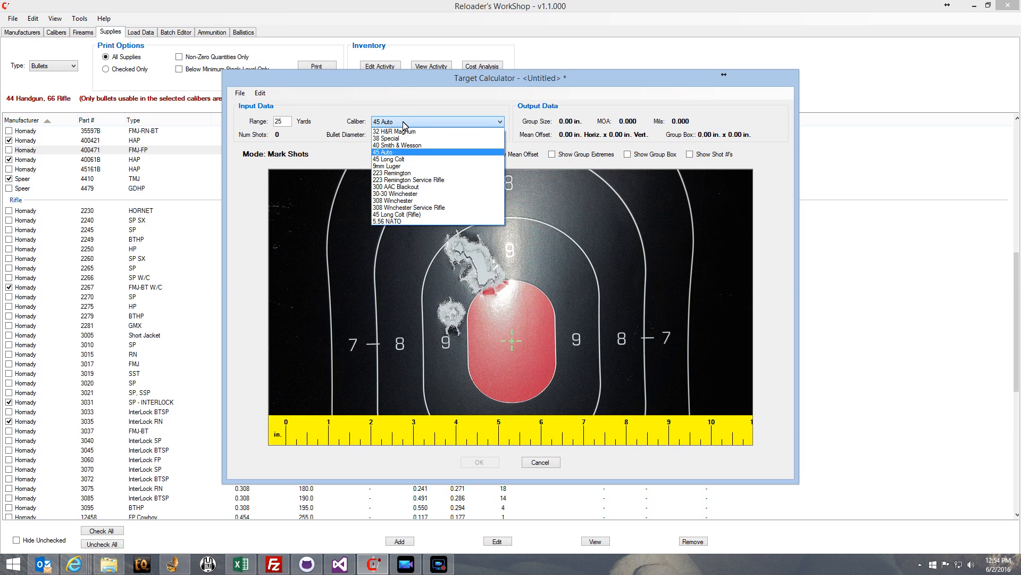
{"action": "left_click", "coordinate": [401, 173]}
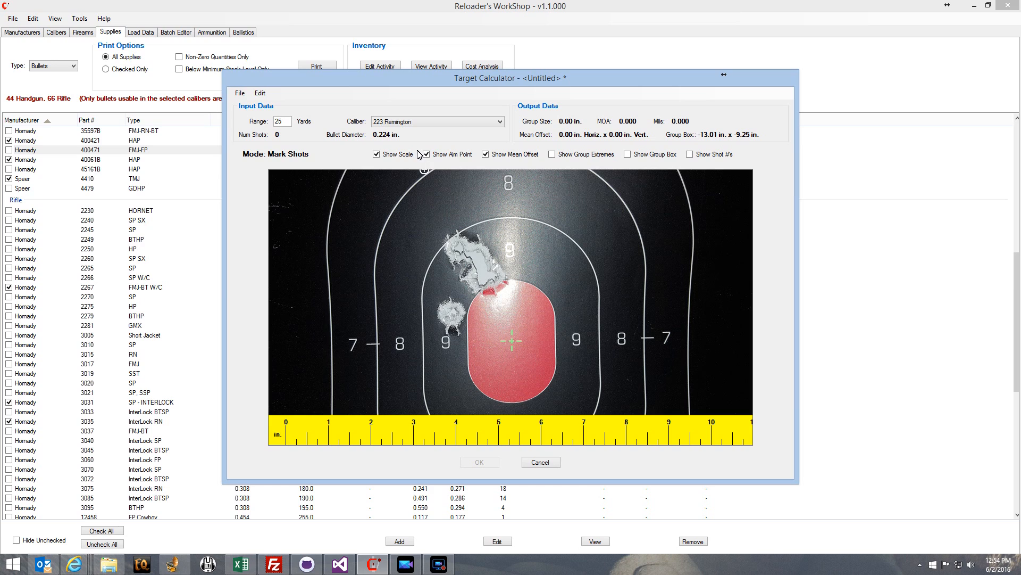
{"action": "left_click", "coordinate": [402, 122]}
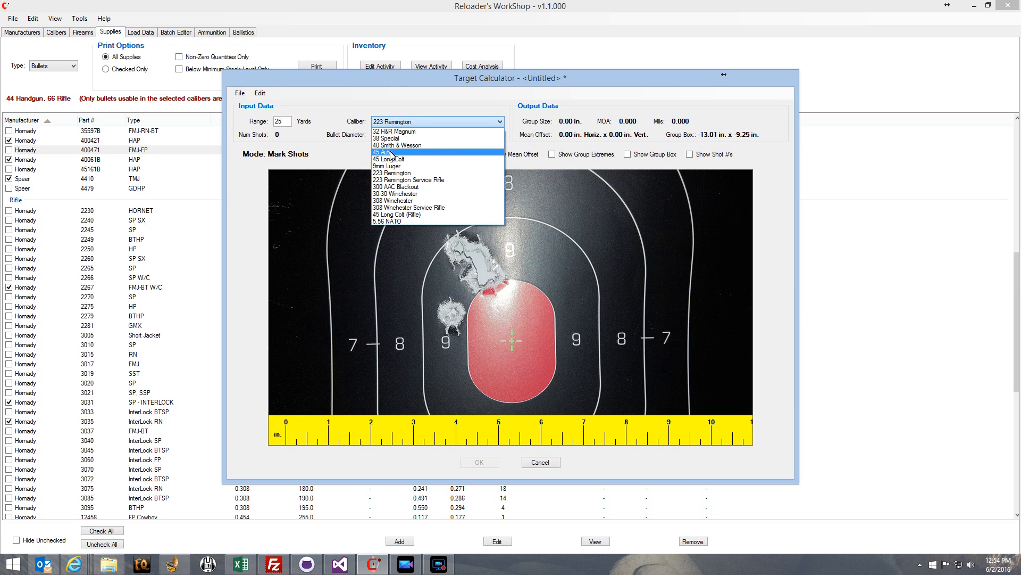
{"action": "left_click", "coordinate": [390, 151]}
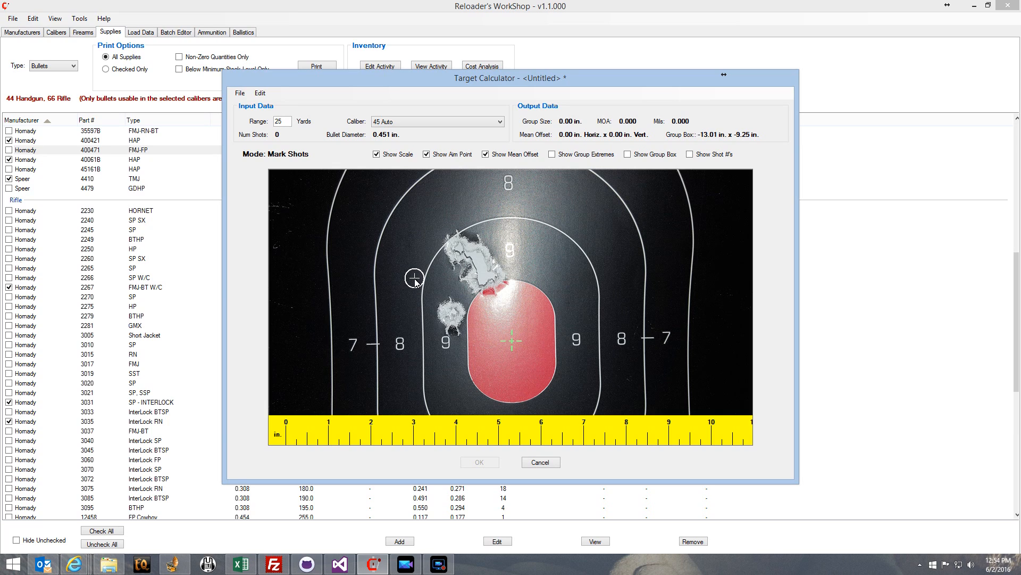
Step: Mark the five shots: one on the separate lower hole and four along the ragged upper hole
{"action": "left_click", "coordinate": [453, 315]}
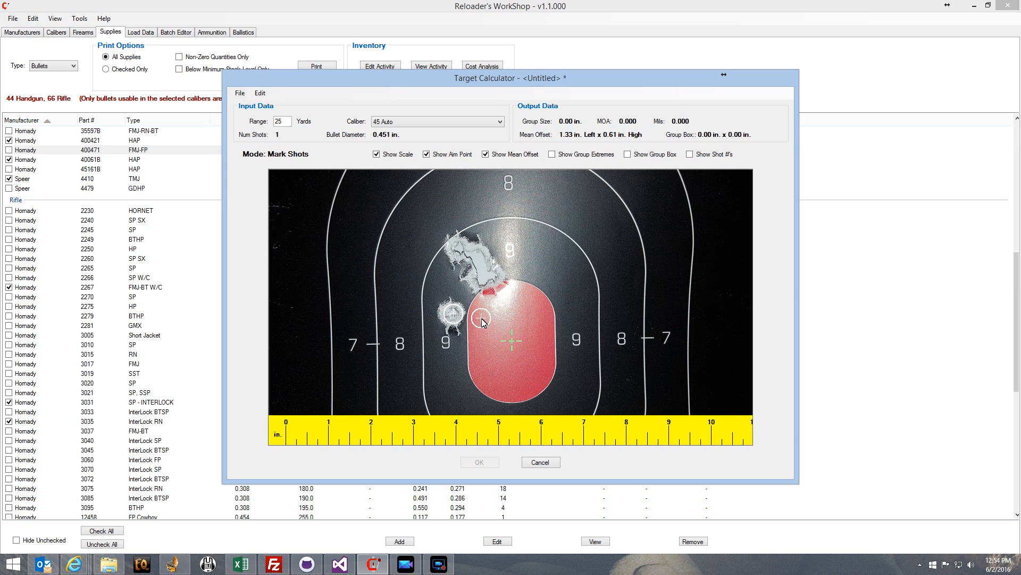
{"action": "left_click", "coordinate": [483, 277]}
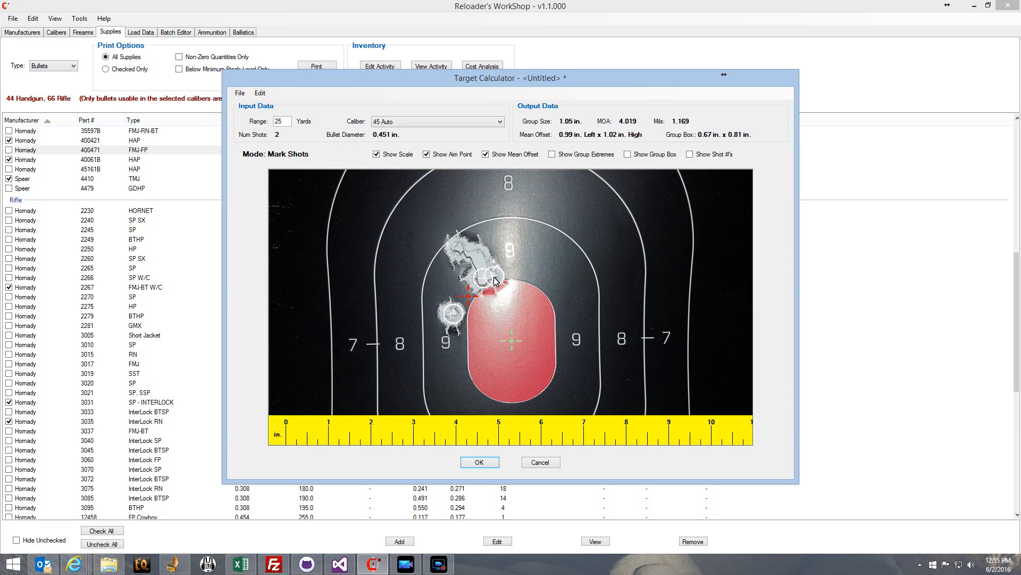
{"action": "left_click", "coordinate": [494, 277]}
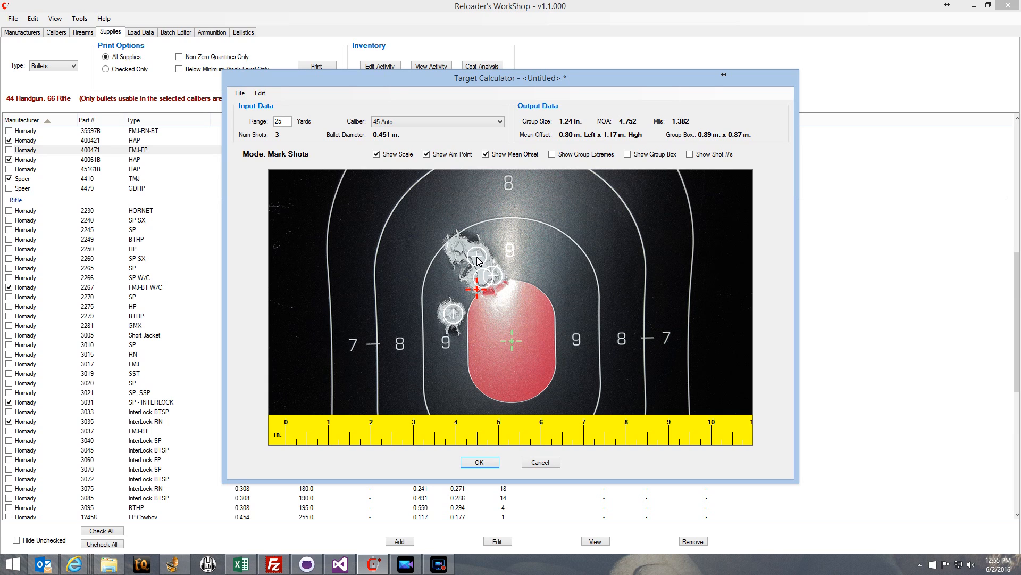
{"action": "left_click", "coordinate": [477, 257]}
{"action": "left_click", "coordinate": [482, 242]}
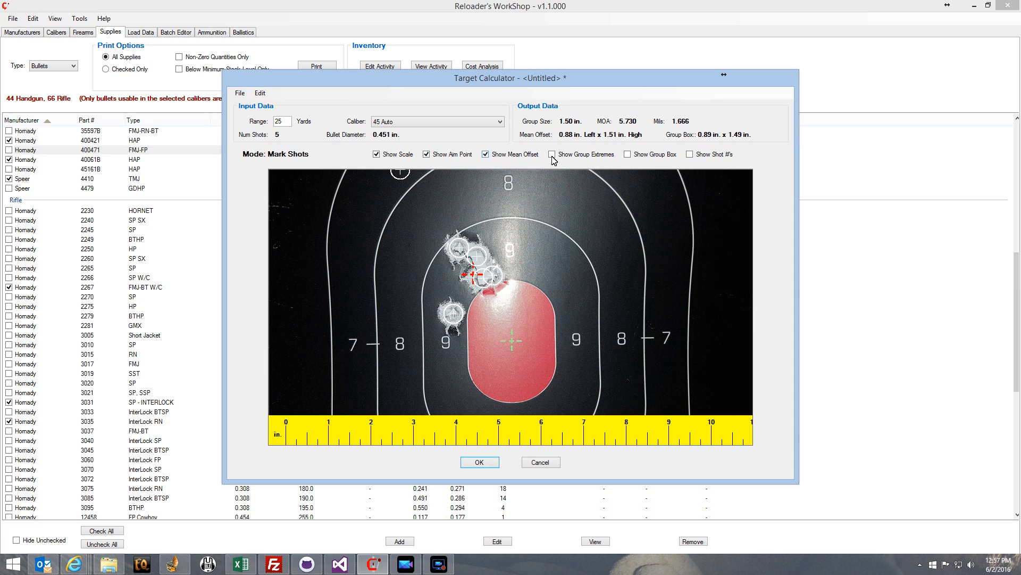
Step: Hide the scale, aim point and mean offset overlays on the target and show all three again
{"action": "left_click", "coordinate": [377, 155]}
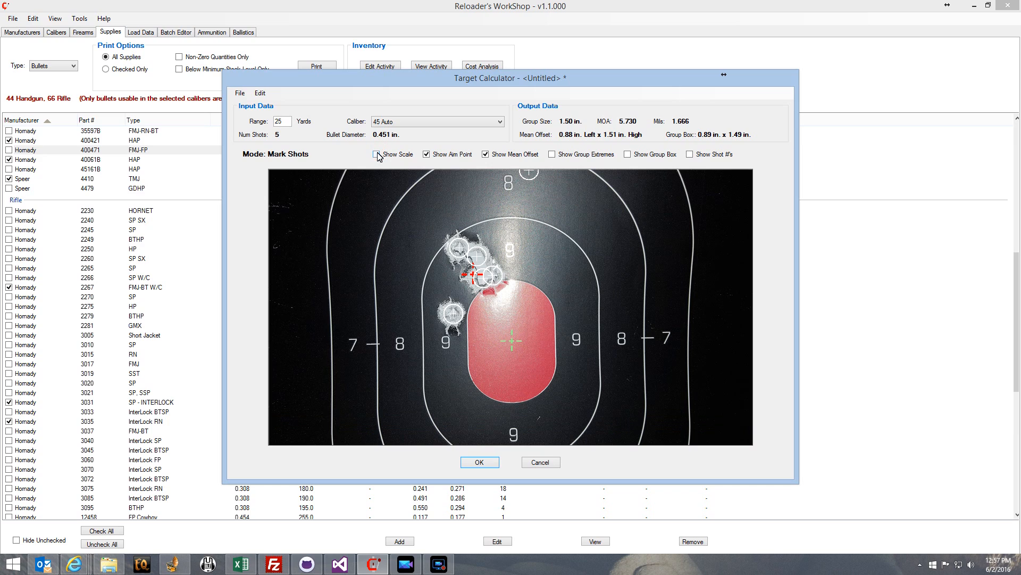
{"action": "left_click", "coordinate": [427, 155]}
{"action": "left_click", "coordinate": [486, 154]}
{"action": "left_click", "coordinate": [378, 155]}
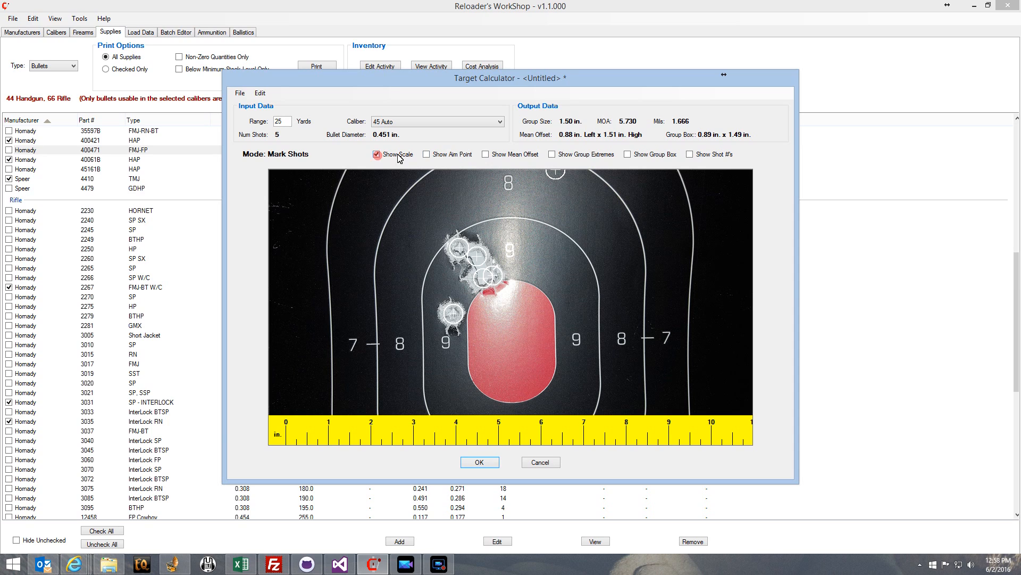
{"action": "left_click", "coordinate": [428, 156]}
{"action": "left_click", "coordinate": [486, 155]}
Step: Show the group extremes, group box and shot numbers on the target
{"action": "left_click", "coordinate": [628, 154]}
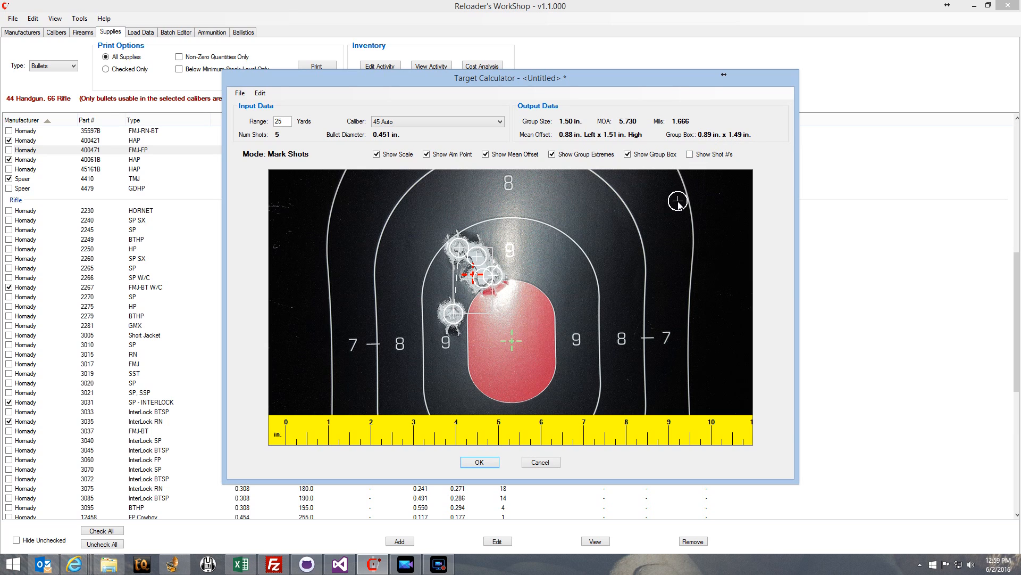
{"action": "left_click", "coordinate": [691, 155]}
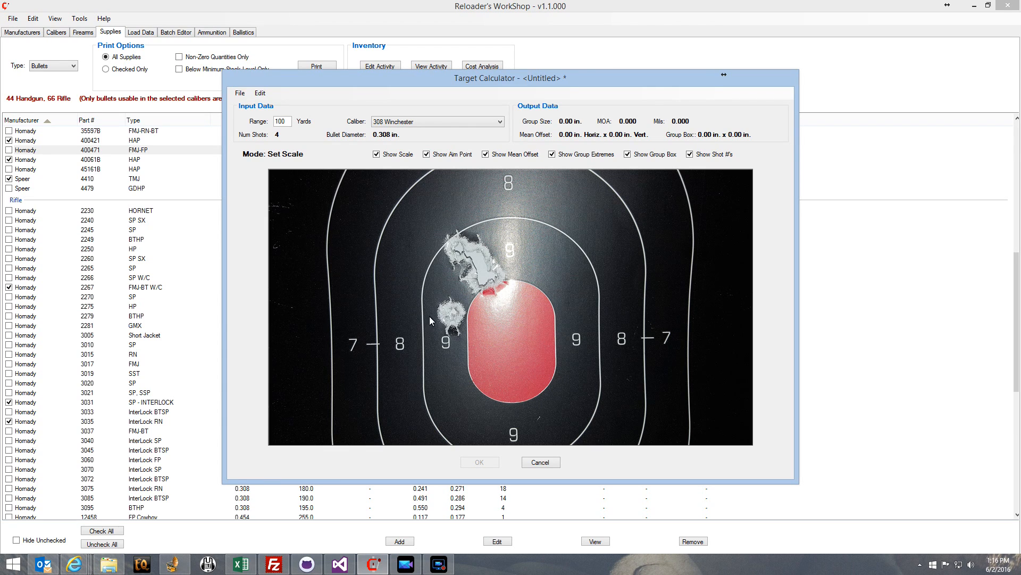
Step: Try to set the scale with a short line of about 132 pixels from the 7-ring tick mark toward the red zone
{"action": "left_click", "coordinate": [377, 344]}
{"action": "left_click", "coordinate": [553, 344]}
{"action": "left_click", "coordinate": [446, 358]}
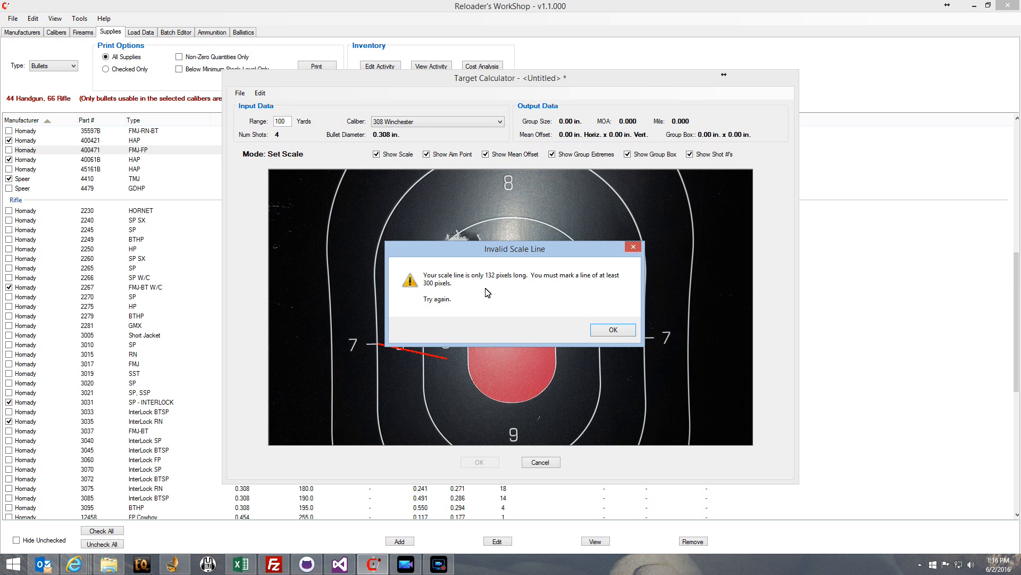
{"action": "left_click", "coordinate": [630, 333]}
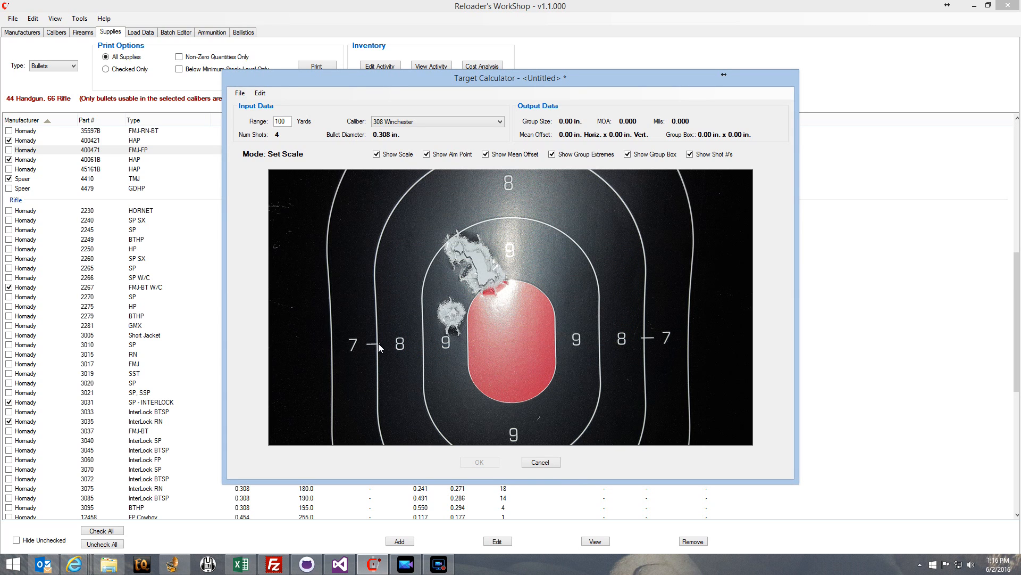
Step: Draw the scale line across the full width between the two 7-ring tick marks and set its length to 6 inches
{"action": "left_click_drag", "start_coordinate": [378, 343], "coordinate": [644, 340]}
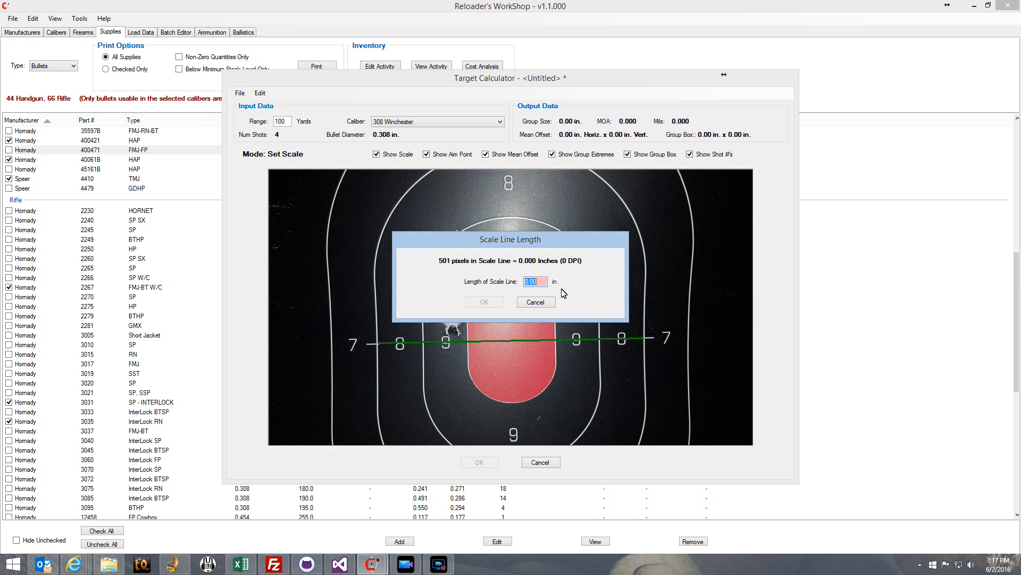
{"action": "type", "text": "6"}
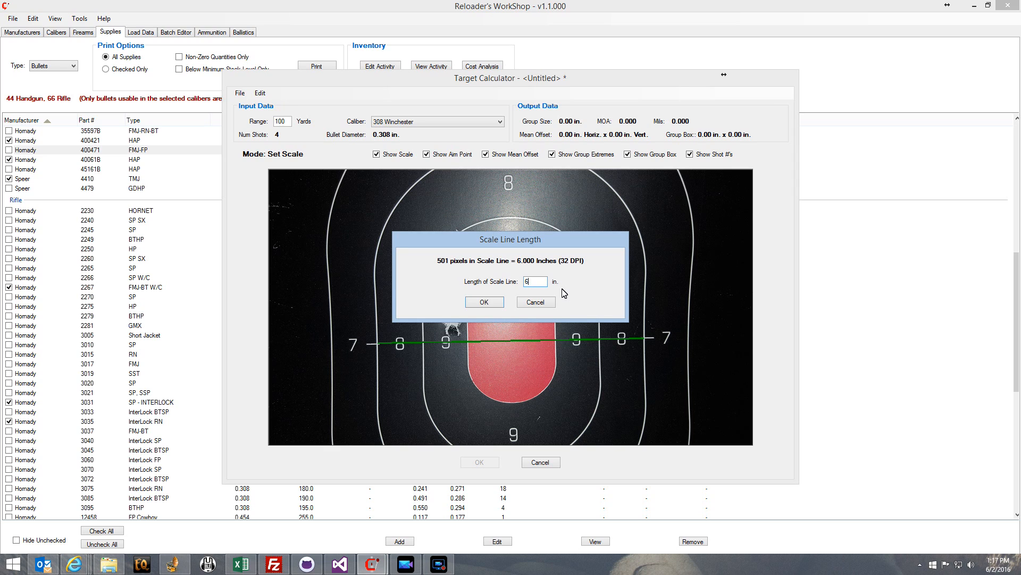
{"action": "left_click", "coordinate": [484, 302]}
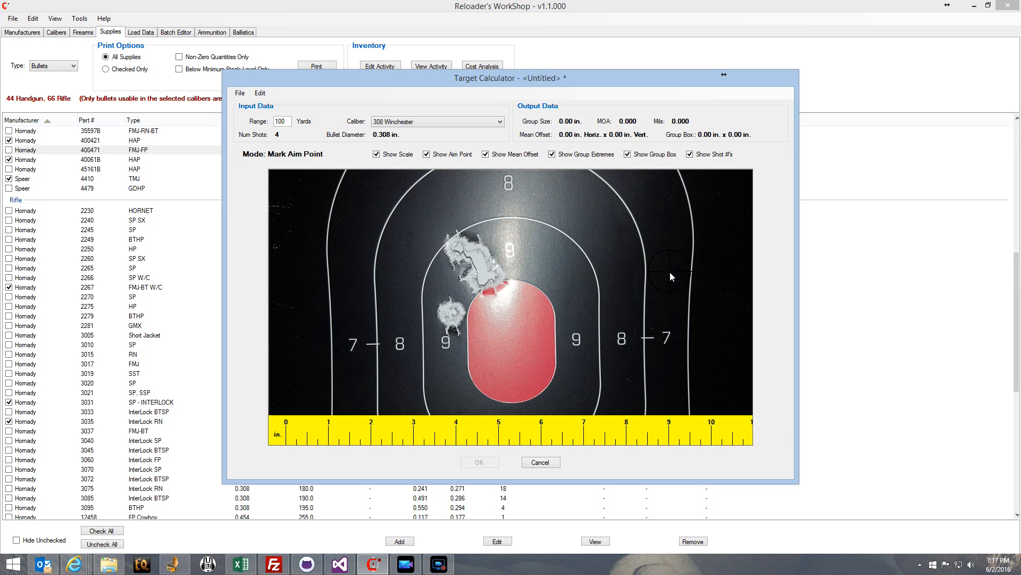
Step: Change the reticle color to yellow in the Target Calculator preferences
{"action": "left_click", "coordinate": [260, 93]}
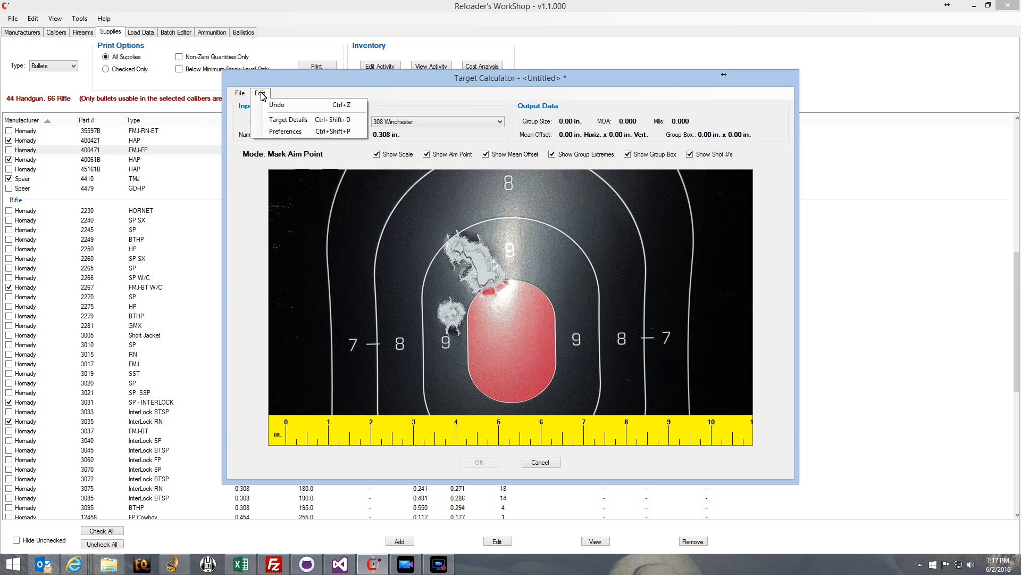
{"action": "left_click", "coordinate": [286, 131]}
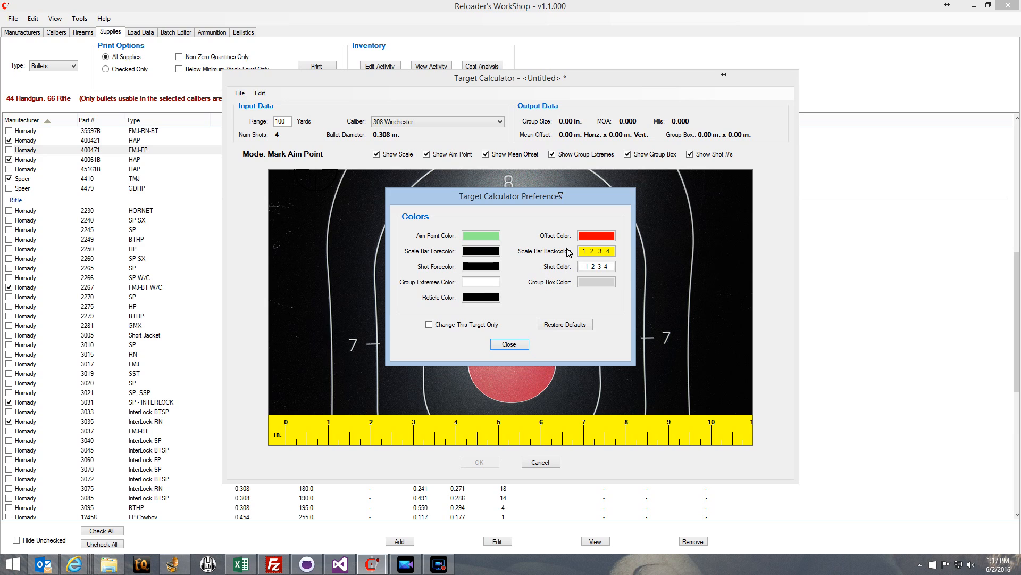
{"action": "left_click", "coordinate": [490, 300]}
{"action": "left_click", "coordinate": [475, 172]}
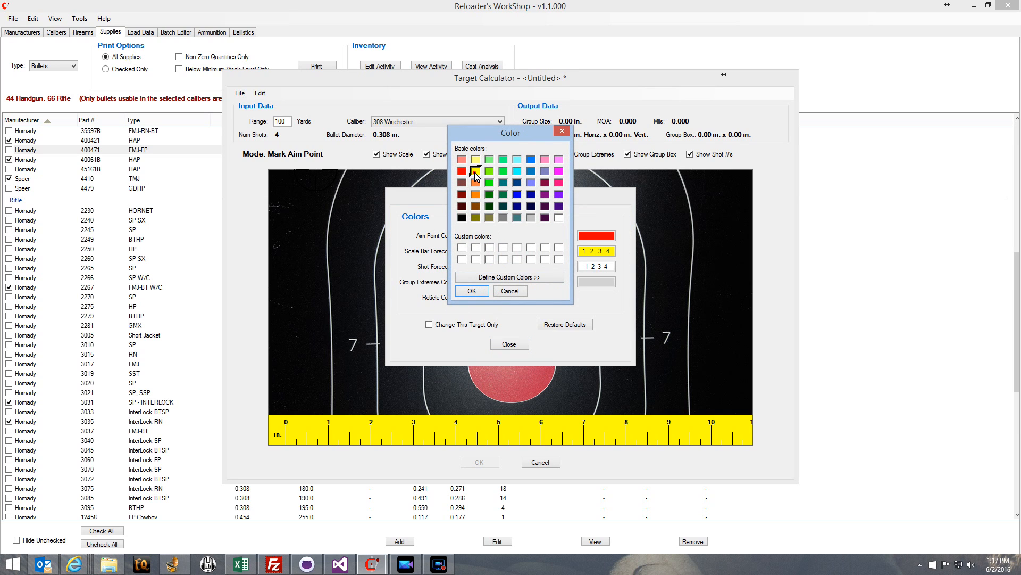
{"action": "left_click", "coordinate": [471, 291]}
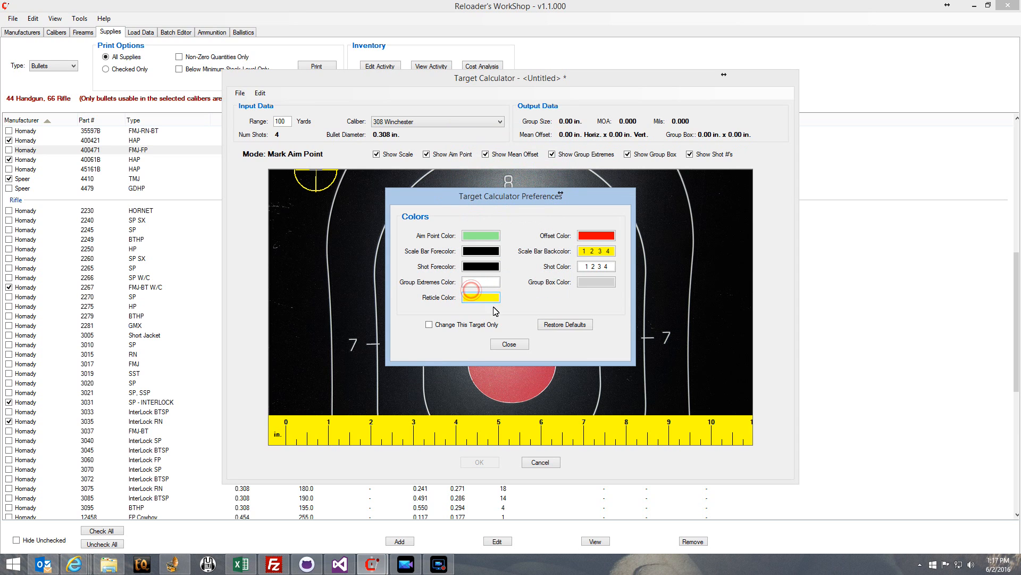
{"action": "left_click", "coordinate": [504, 344]}
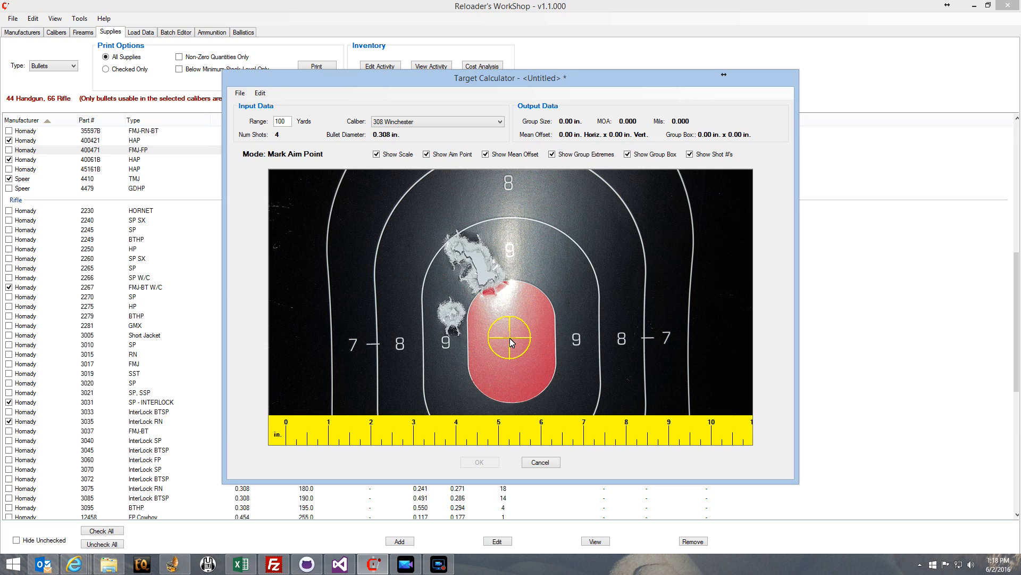
Step: Restore the default colors in the Target Calculator preferences
{"action": "left_click", "coordinate": [260, 93]}
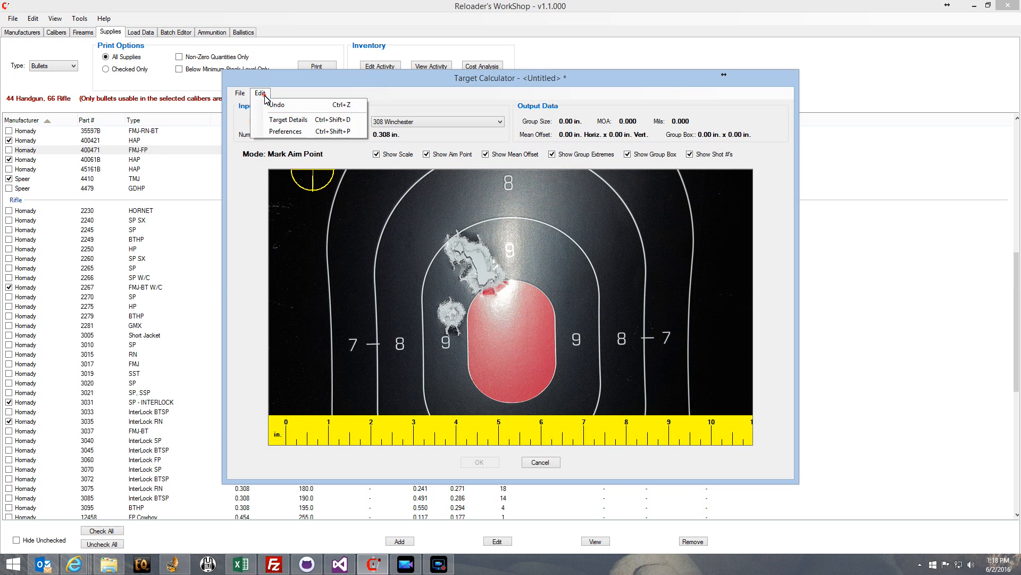
{"action": "left_click", "coordinate": [274, 133]}
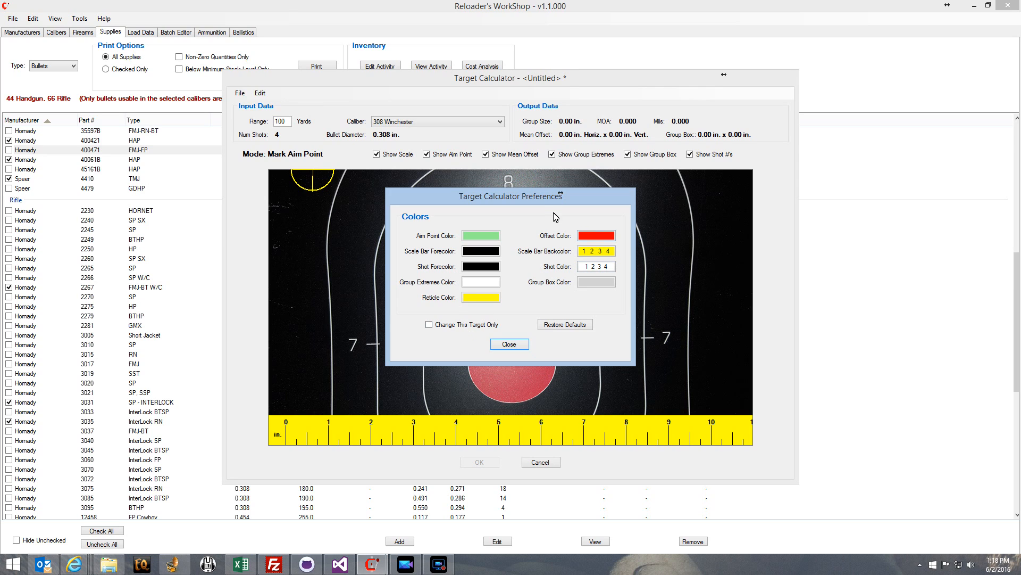
{"action": "left_click", "coordinate": [429, 324]}
{"action": "left_click", "coordinate": [429, 324]}
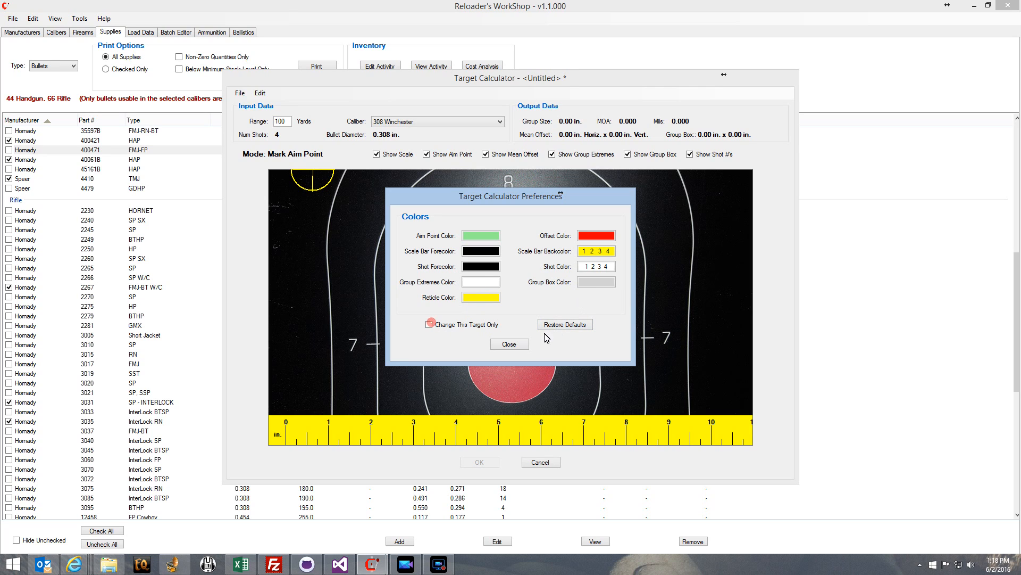
{"action": "left_click", "coordinate": [577, 325]}
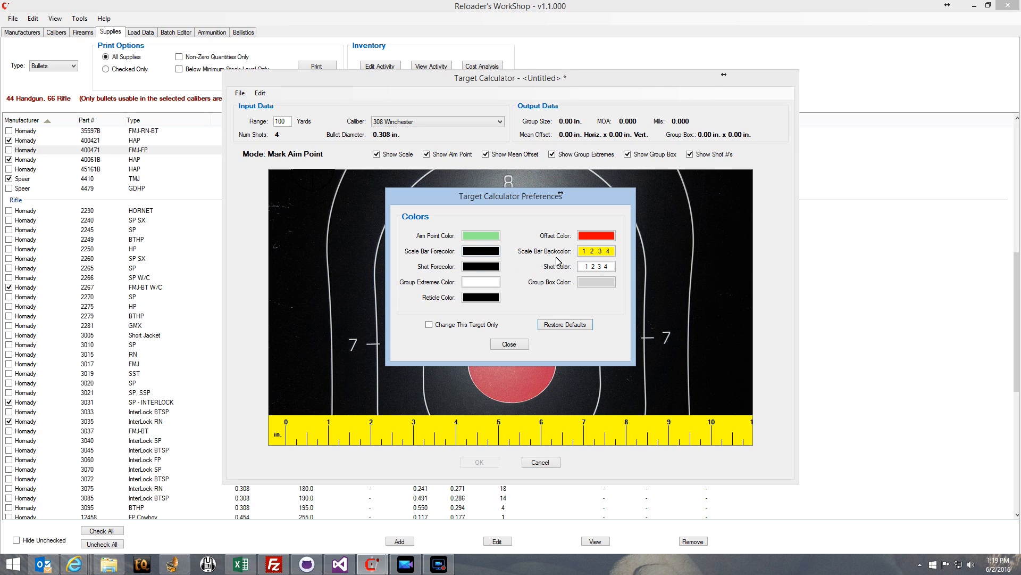
Step: Change the scale bar backcolor to light yellow and close the preferences
{"action": "left_click", "coordinate": [597, 254]}
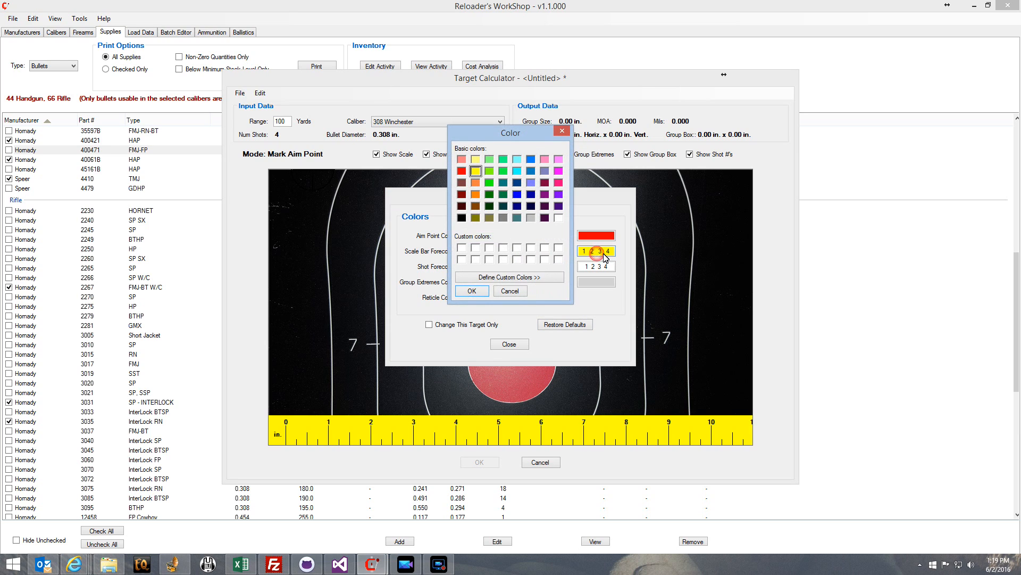
{"action": "left_click", "coordinate": [476, 159]}
{"action": "left_click", "coordinate": [473, 291]}
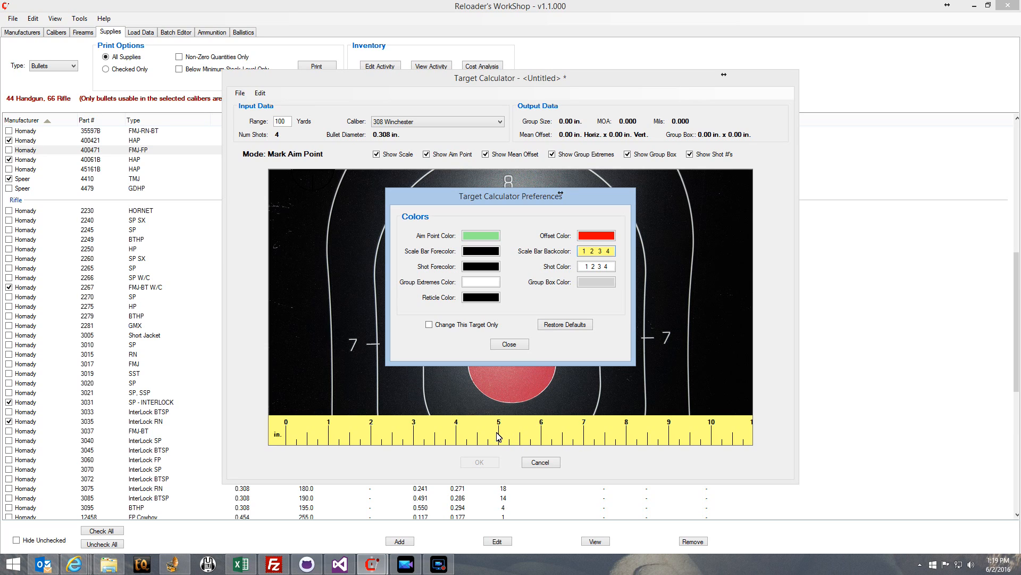
{"action": "left_click", "coordinate": [508, 345]}
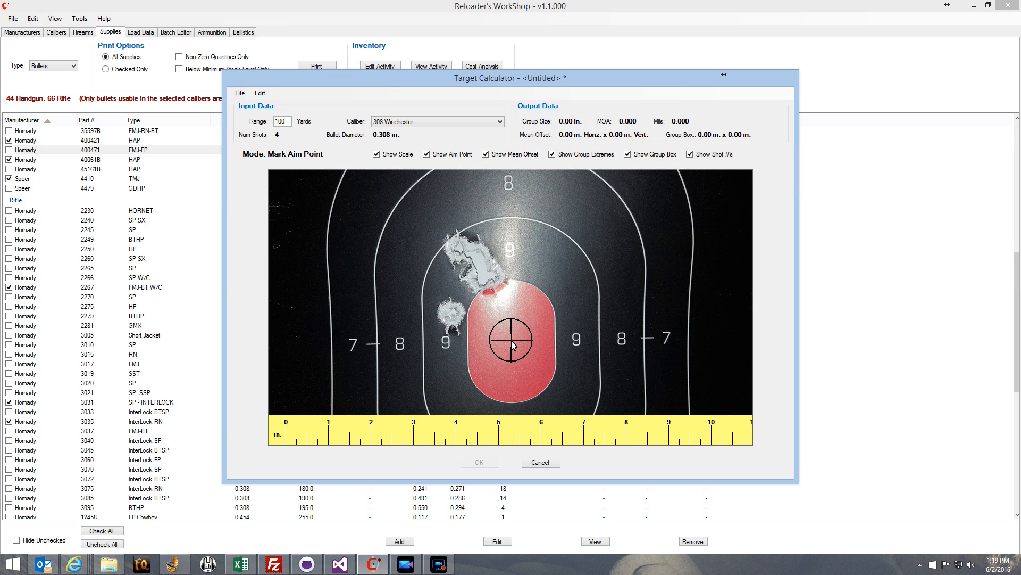
Step: Mark the aim point at the center of the red zone and set the caliber to 45 Auto
{"action": "left_click", "coordinate": [510, 340]}
{"action": "left_click", "coordinate": [408, 122]}
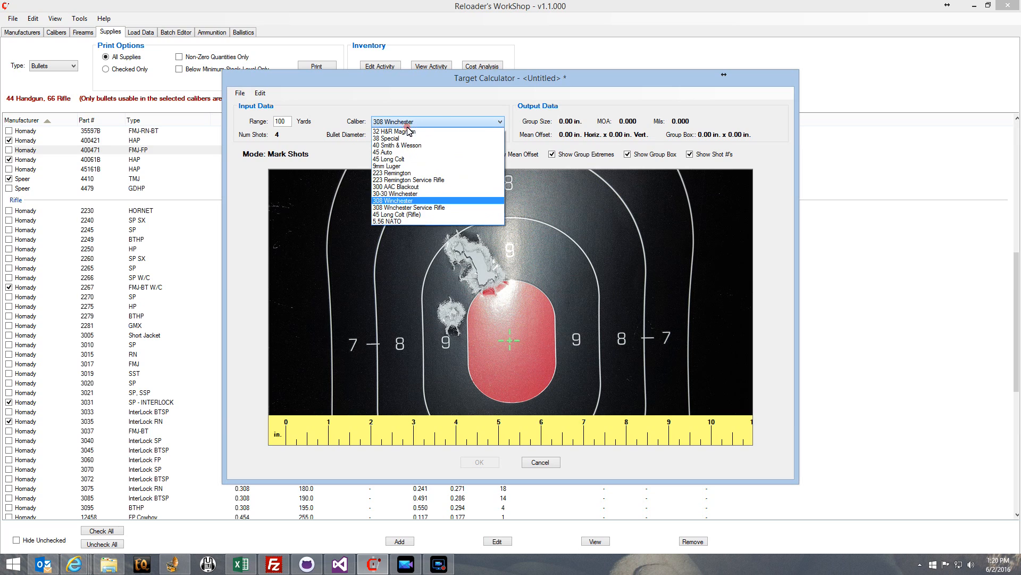
{"action": "left_click", "coordinate": [393, 153]}
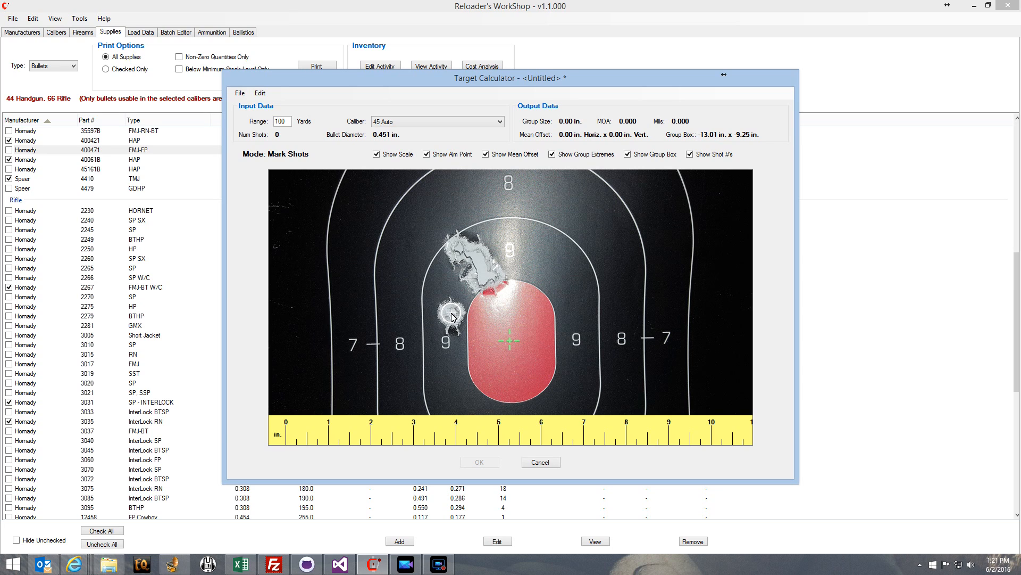
Step: Mark the first shot on the lone hole beside the red zone and hide the shot numbers, group box and group extremes
{"action": "left_click", "coordinate": [452, 314]}
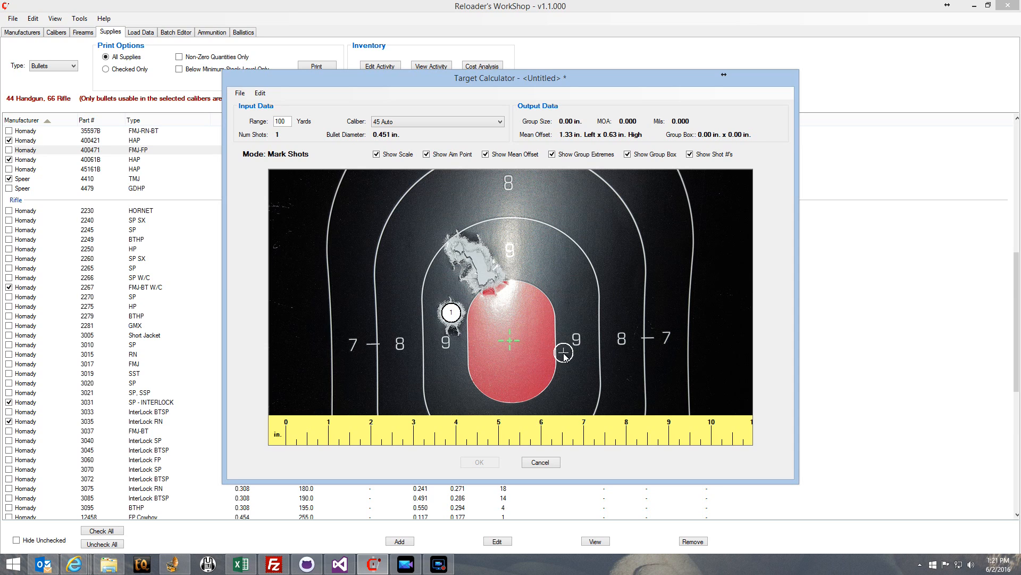
{"action": "left_click", "coordinate": [689, 153]}
{"action": "left_click", "coordinate": [628, 154]}
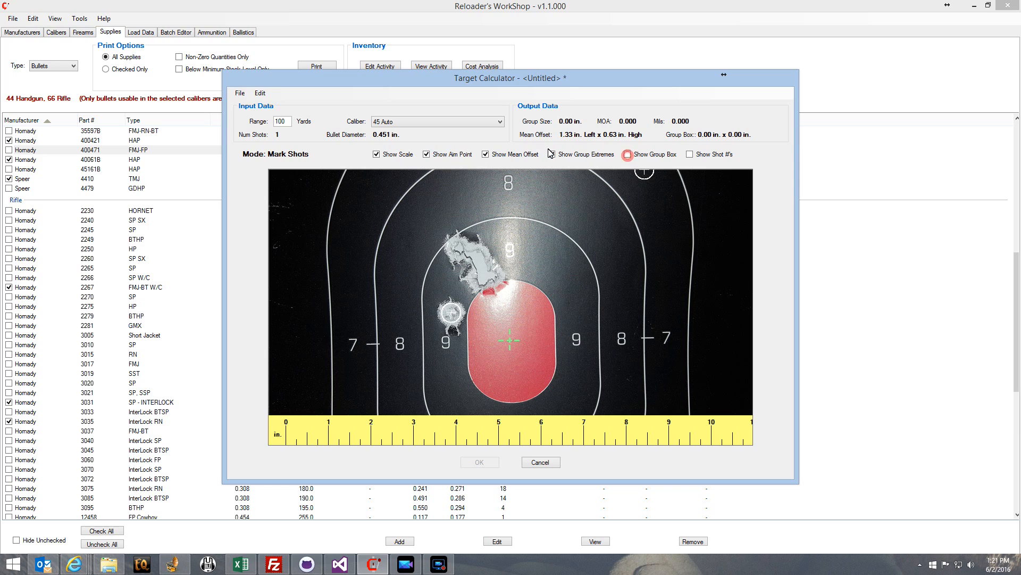
{"action": "left_click", "coordinate": [553, 155]}
Step: Change the shot color to dark purple in the Target Calculator preferences
{"action": "left_click", "coordinate": [260, 94]}
{"action": "left_click", "coordinate": [277, 132]}
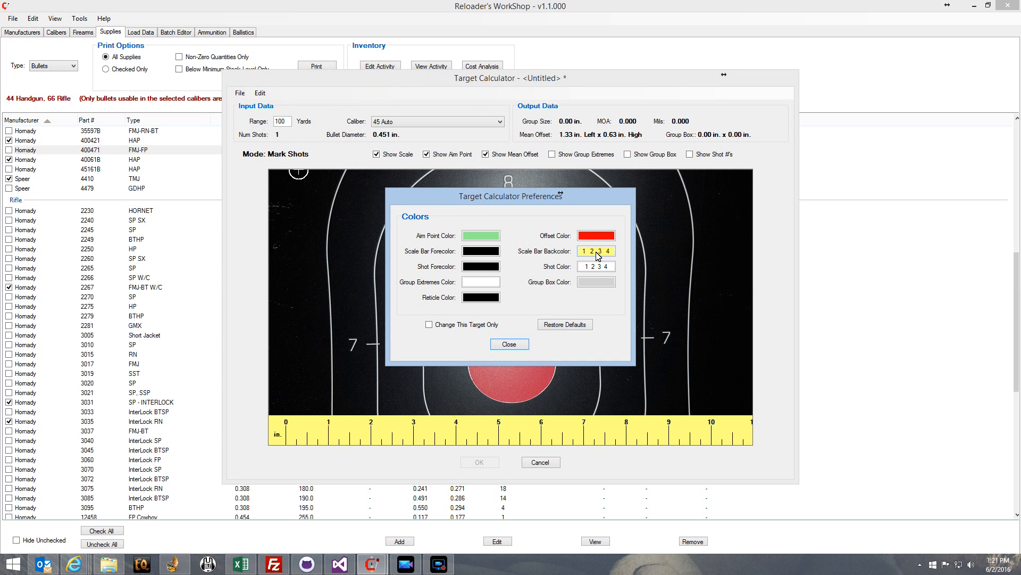
{"action": "left_click", "coordinate": [591, 267]}
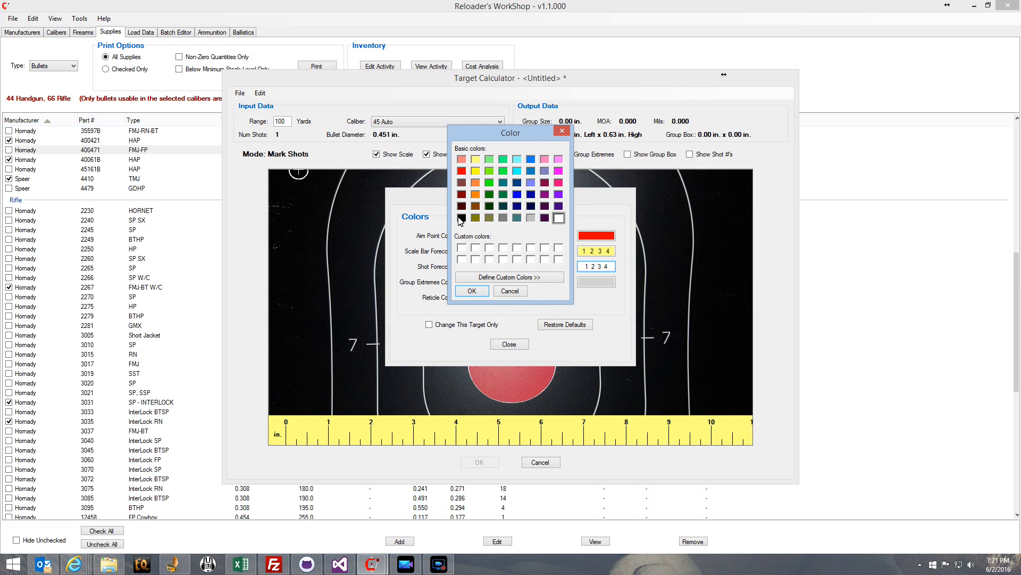
{"action": "left_click", "coordinate": [544, 218]}
{"action": "left_click", "coordinate": [471, 290]}
{"action": "left_click", "coordinate": [508, 344]}
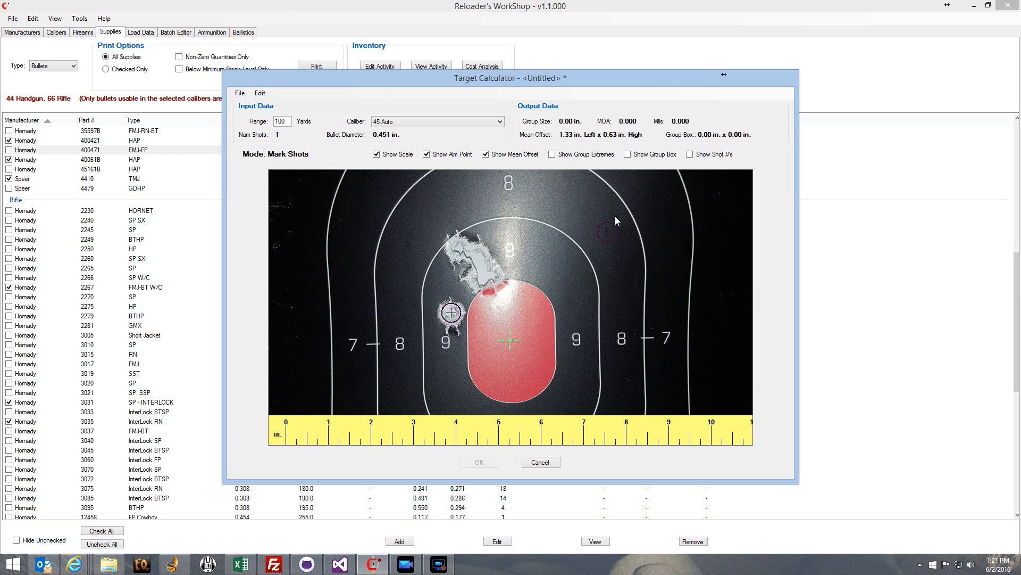
Step: Change the shot forecolor to yellow in the preferences and show the shot numbers on the target
{"action": "left_click", "coordinate": [259, 93]}
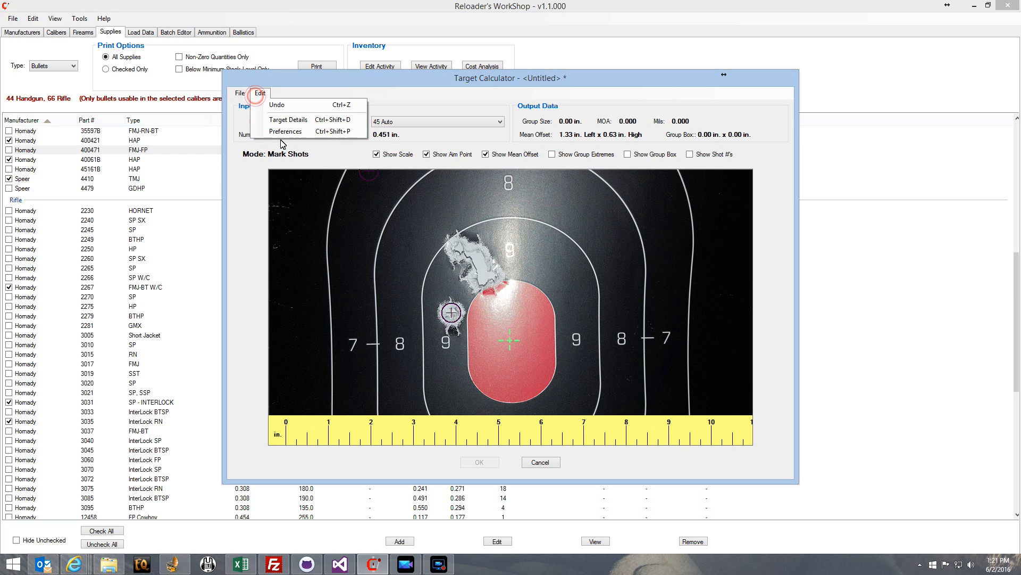
{"action": "left_click", "coordinate": [282, 130]}
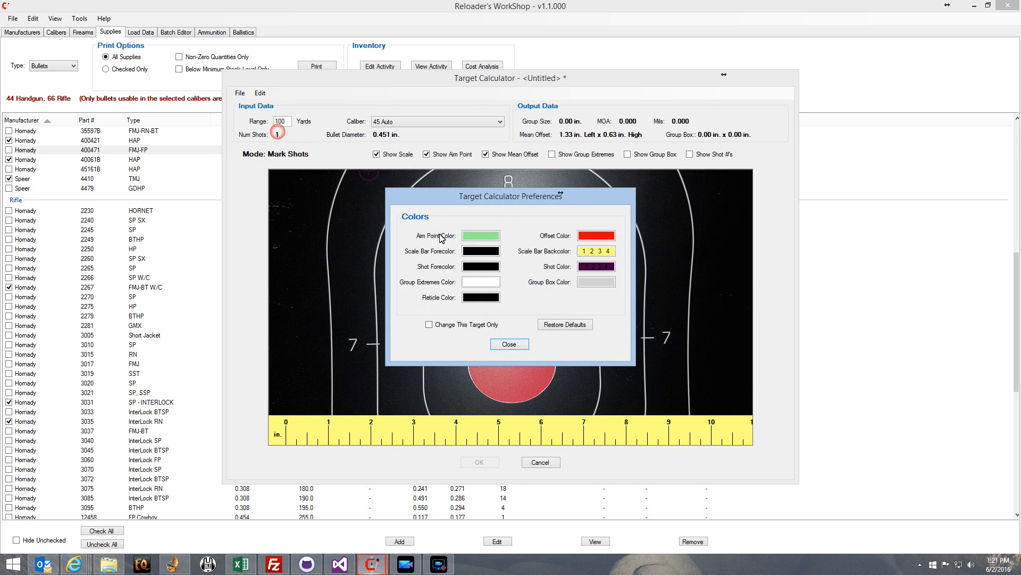
{"action": "left_click", "coordinate": [477, 268]}
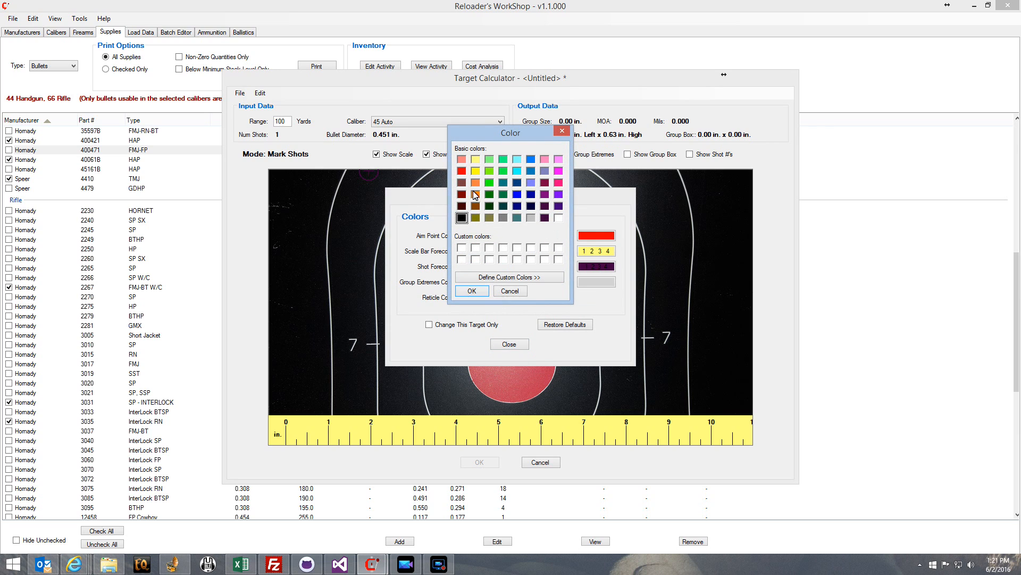
{"action": "left_click", "coordinate": [475, 171]}
{"action": "left_click", "coordinate": [471, 291]}
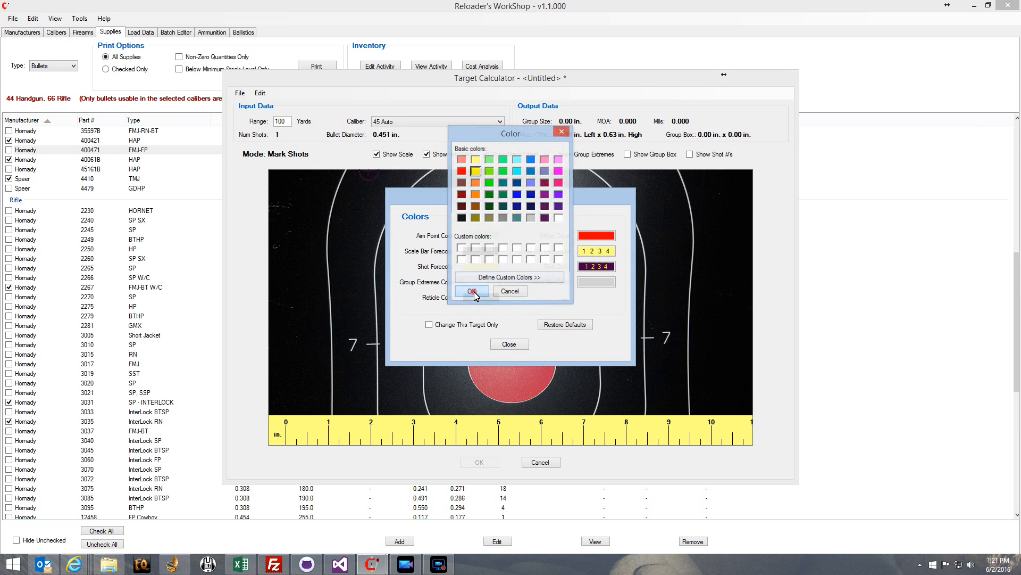
{"action": "left_click", "coordinate": [509, 345]}
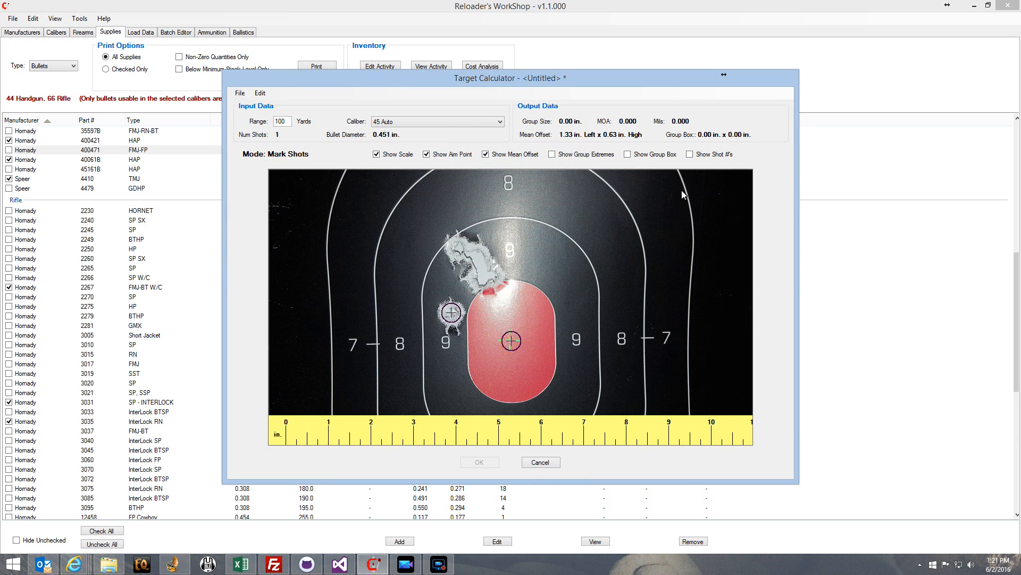
{"action": "left_click", "coordinate": [689, 155]}
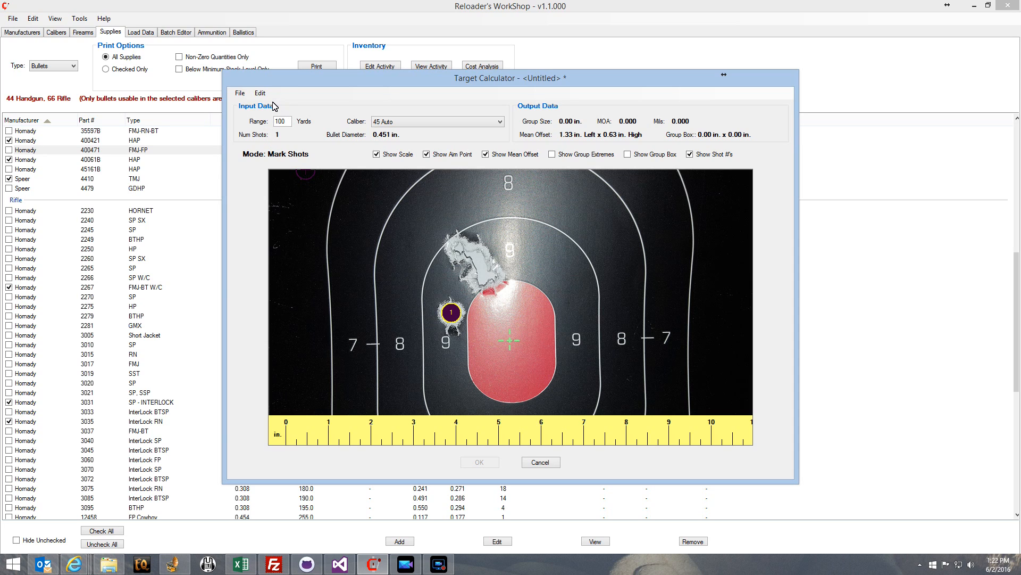
Step: Mark four more shots along the torn cluster of holes above the red zone
{"action": "left_click", "coordinate": [485, 277]}
{"action": "left_click", "coordinate": [493, 277]}
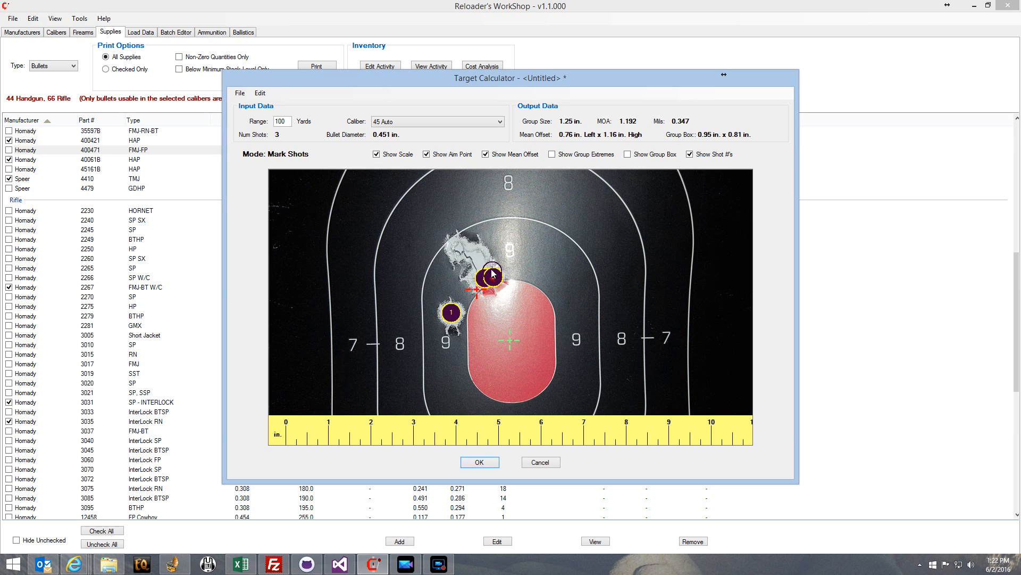
{"action": "left_click", "coordinate": [477, 256]}
{"action": "left_click", "coordinate": [460, 248]}
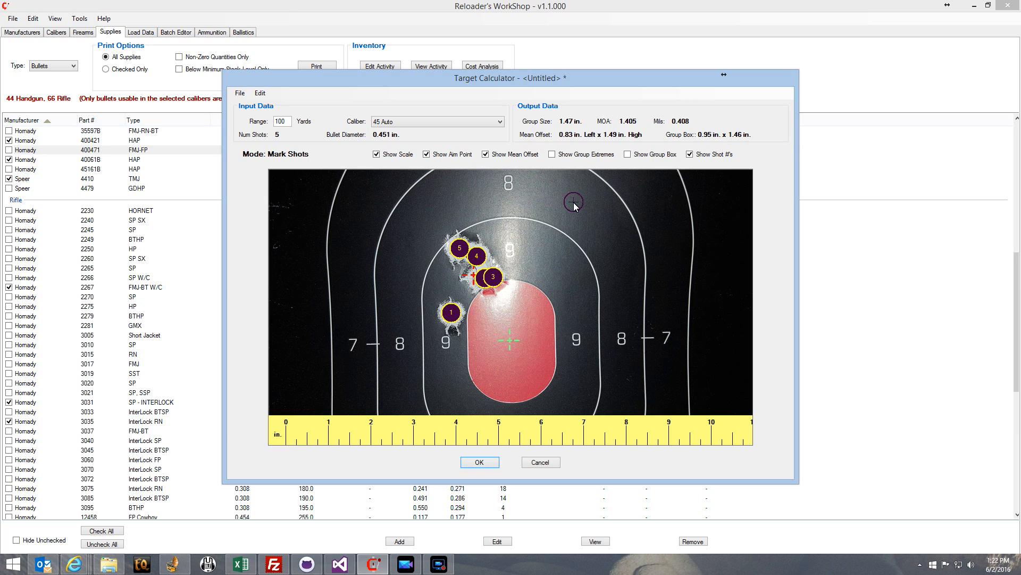
Step: Examine the maximized print preview of the target detail report, including the shot markers and group figures, and close it
{"action": "left_click", "coordinate": [240, 93]}
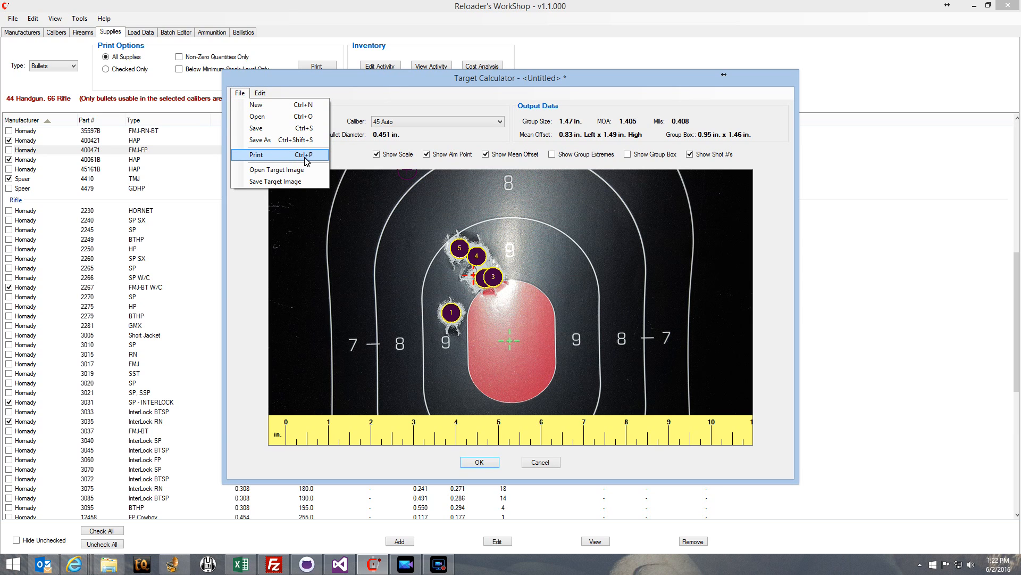
{"action": "left_click", "coordinate": [254, 155]}
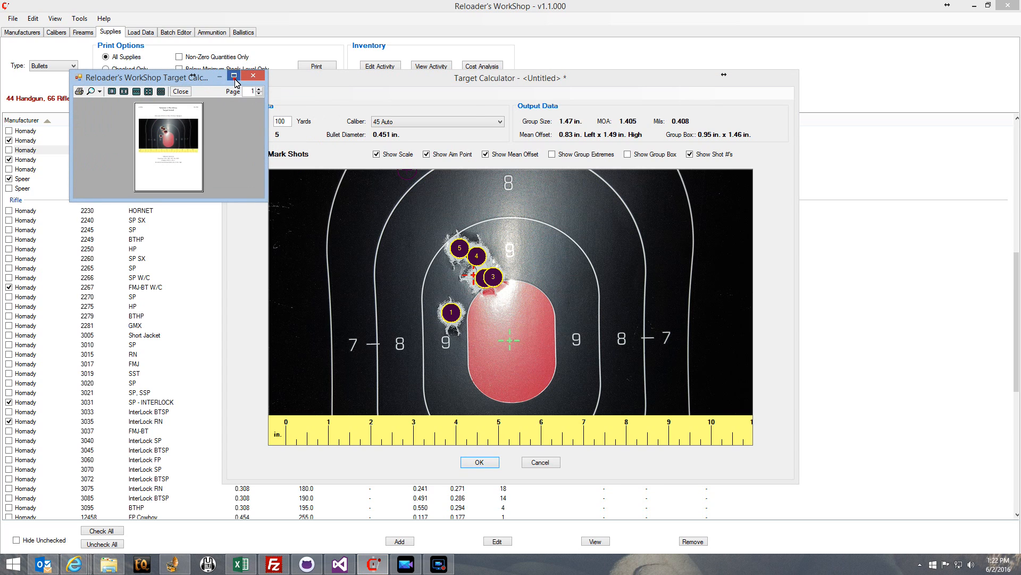
{"action": "left_click", "coordinate": [234, 76]}
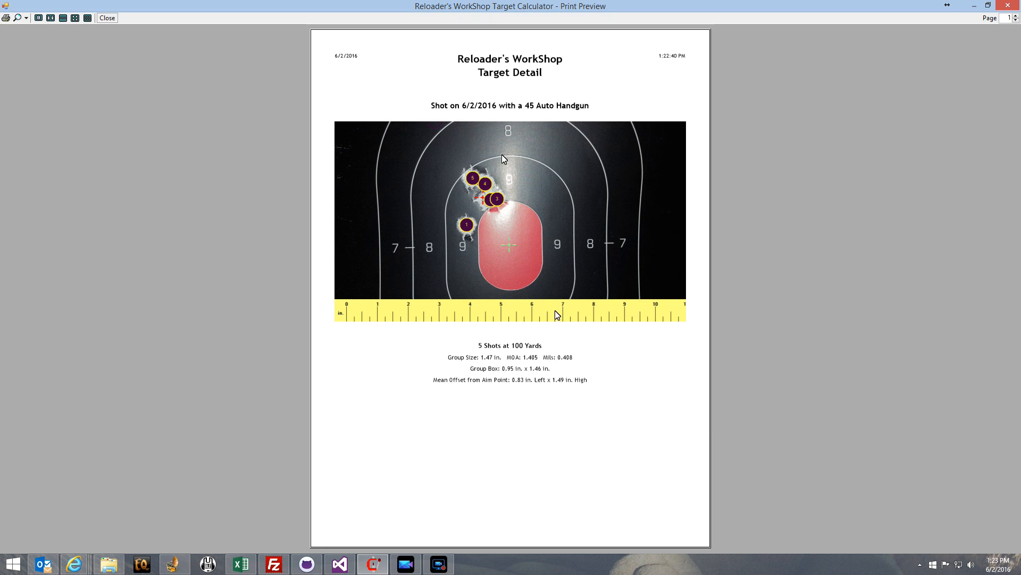
{"action": "left_click", "coordinate": [1016, 5]}
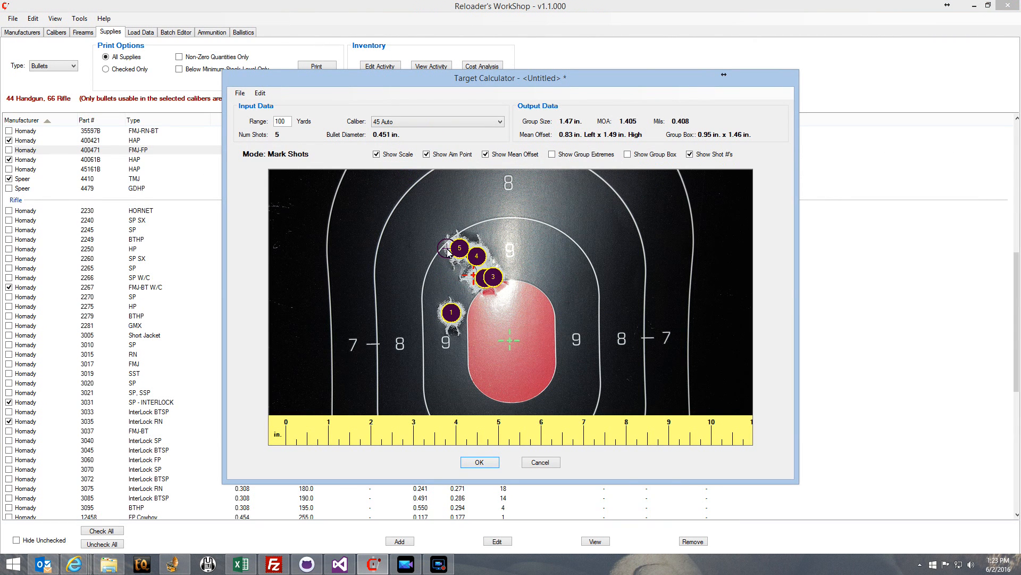
Step: Hide the shot numbers and show the group box and group extremes on the target
{"action": "left_click", "coordinate": [690, 154]}
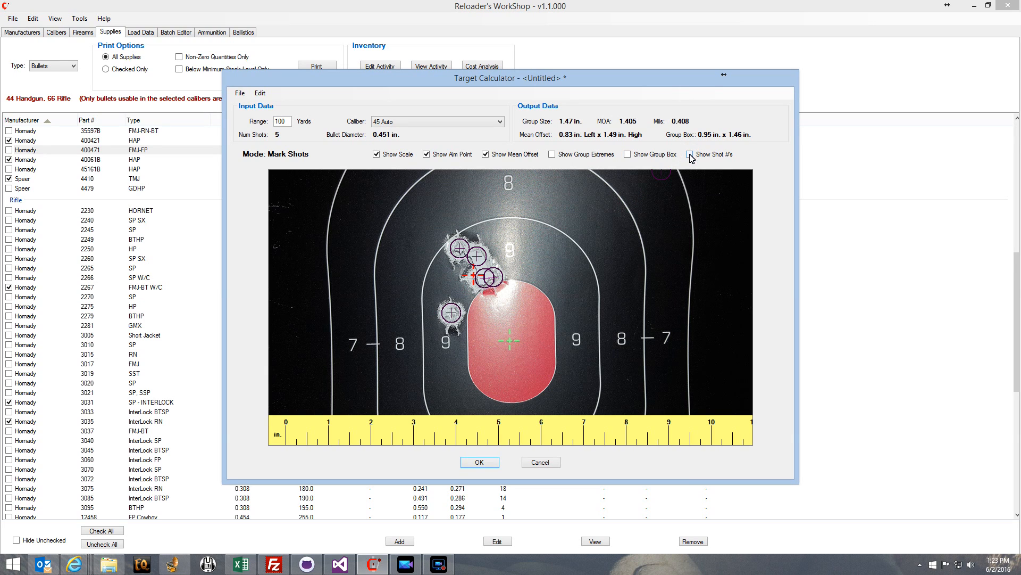
{"action": "left_click", "coordinate": [627, 155]}
{"action": "left_click", "coordinate": [551, 155]}
Step: Change the group box color to yellow in the Target Calculator preferences
{"action": "left_click", "coordinate": [254, 95]}
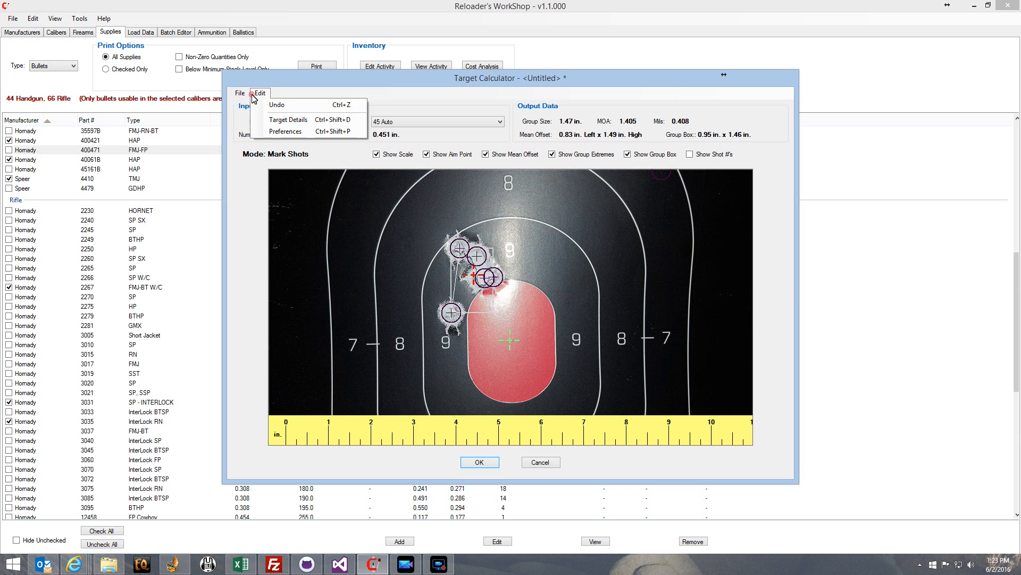
{"action": "left_click", "coordinate": [277, 132]}
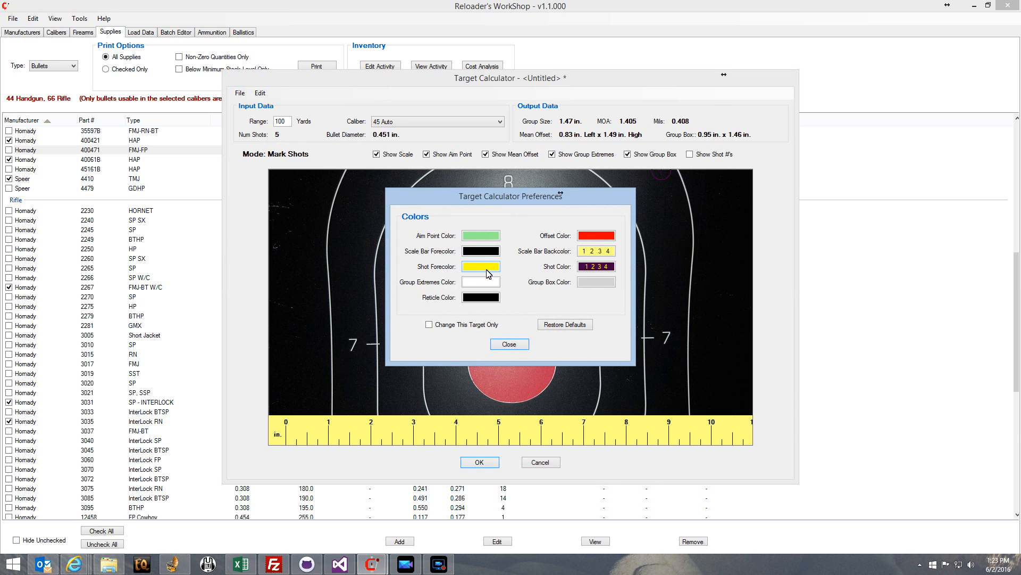
{"action": "left_click", "coordinate": [592, 286]}
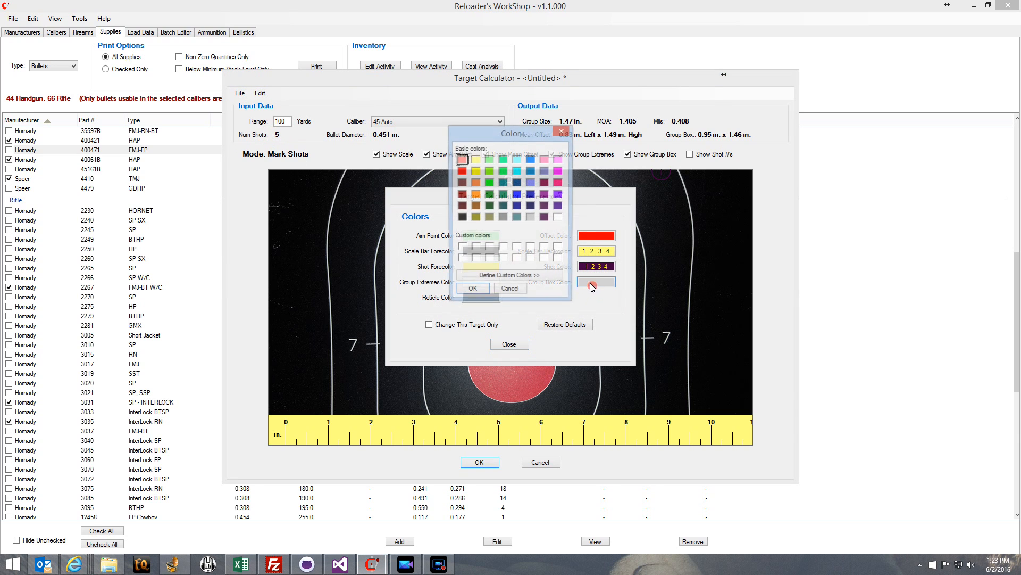
{"action": "left_click", "coordinate": [475, 172]}
{"action": "left_click", "coordinate": [472, 291]}
{"action": "left_click", "coordinate": [509, 344]}
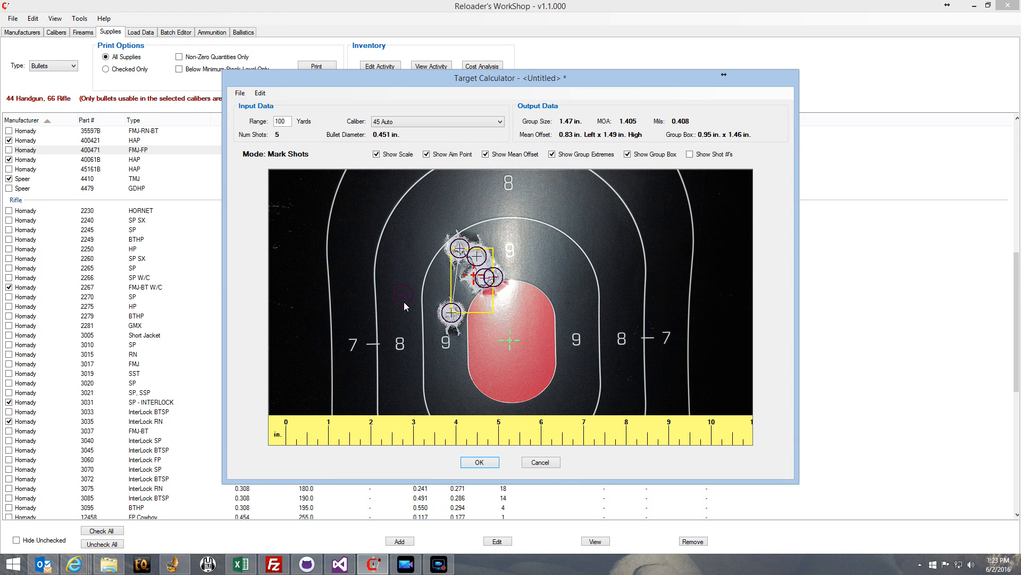
Step: Hide the scale bar on the target, check the report's print preview without it, and close the preview
{"action": "left_click", "coordinate": [376, 153]}
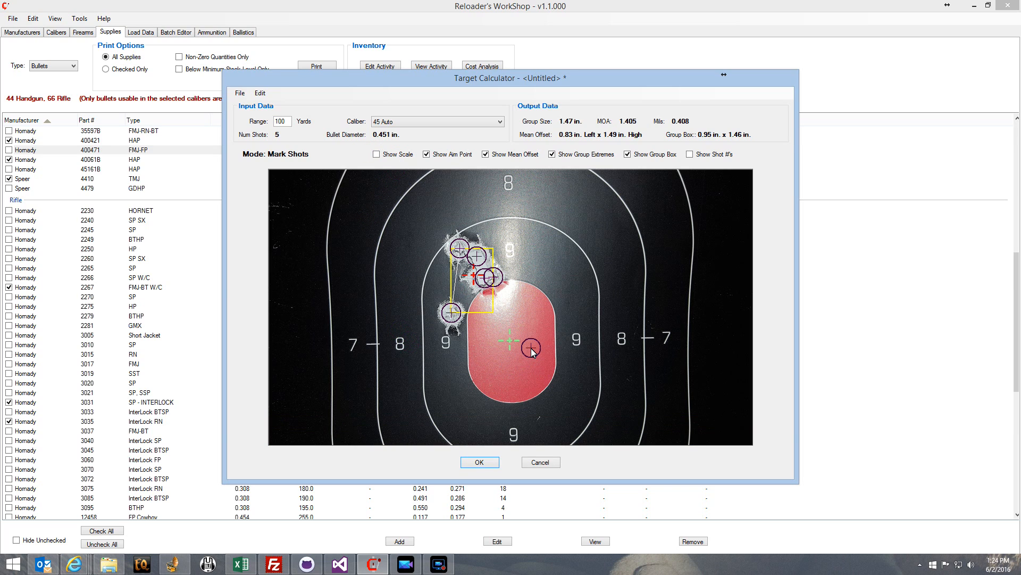
{"action": "left_click", "coordinate": [240, 93]}
{"action": "left_click", "coordinate": [253, 154]}
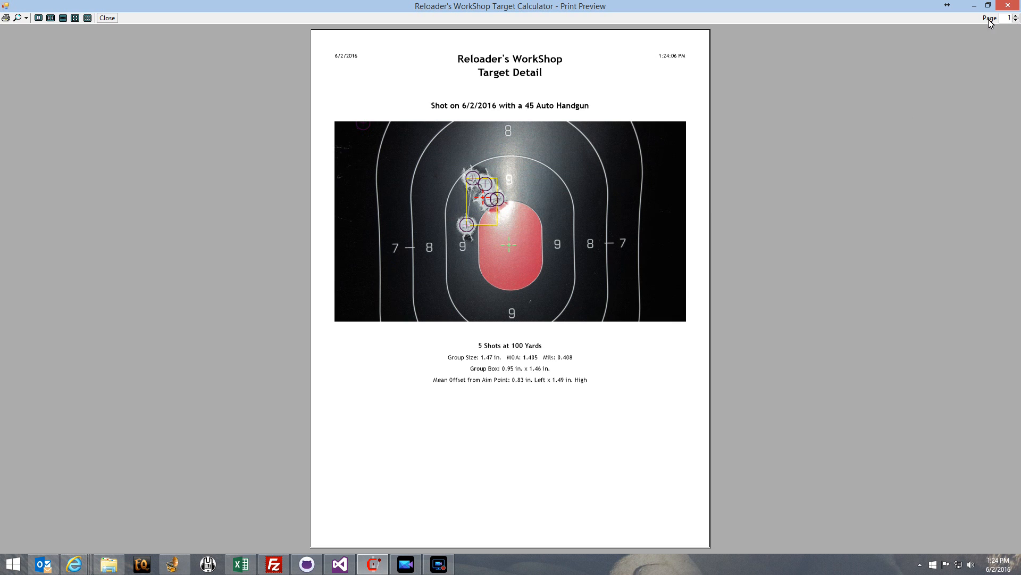
{"action": "left_click", "coordinate": [1007, 6]}
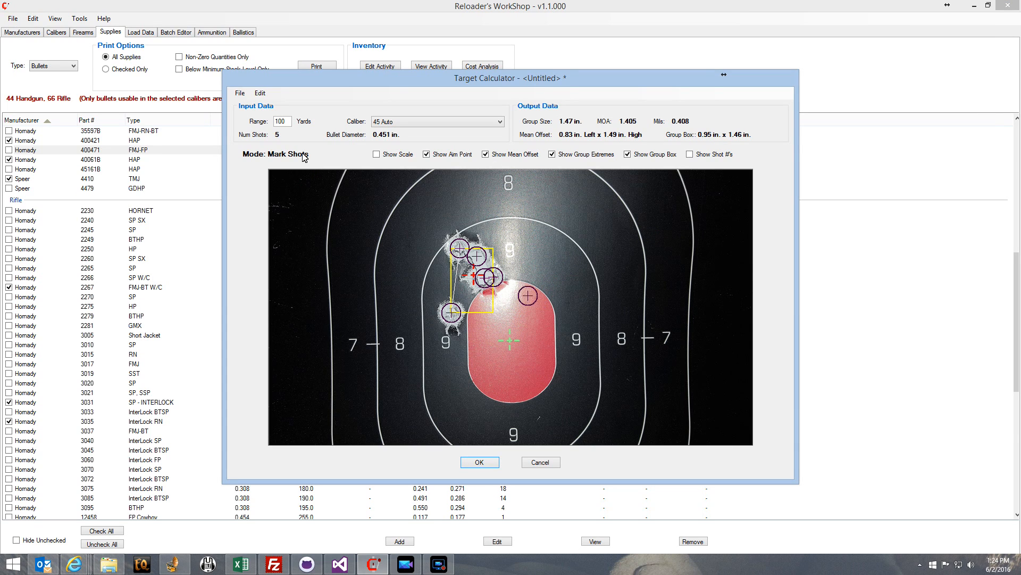
Step: In the target details, enter the shooter's name and choose Safari Arms 1911 Govt. Model as the firearm
{"action": "left_click", "coordinate": [260, 93]}
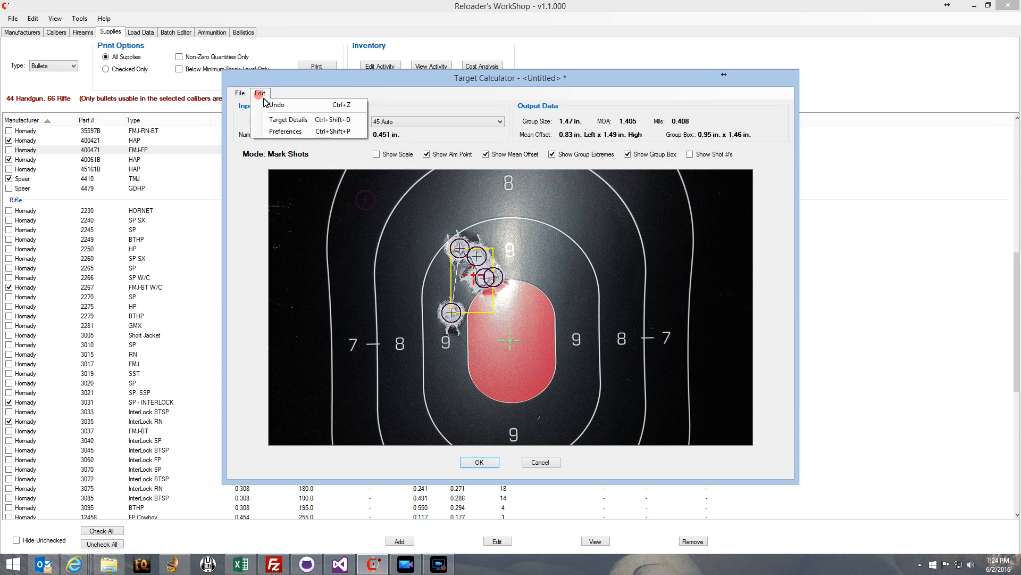
{"action": "left_click", "coordinate": [277, 122]}
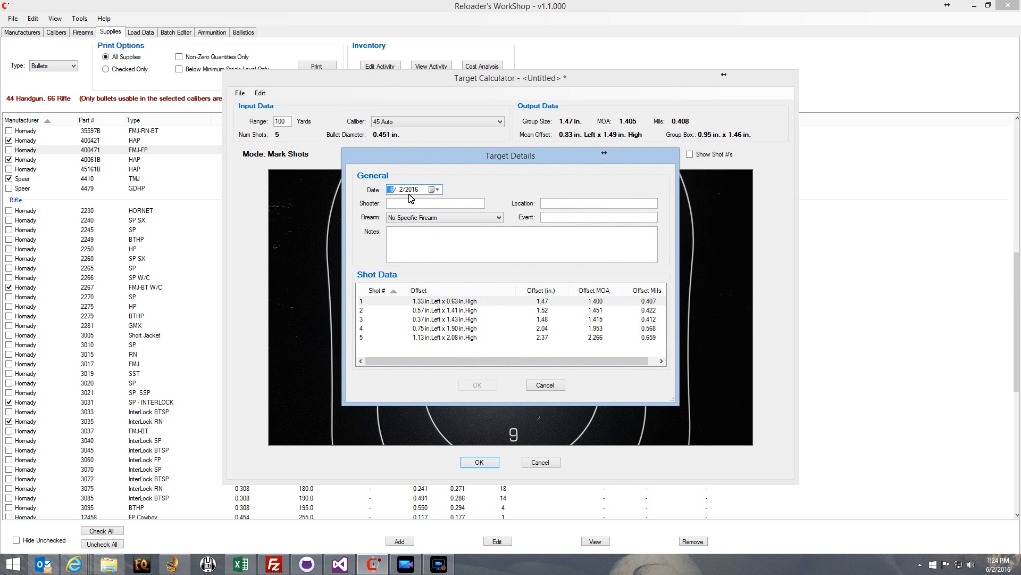
{"action": "left_click", "coordinate": [406, 204]}
{"action": "type", "text": "Kevin"}
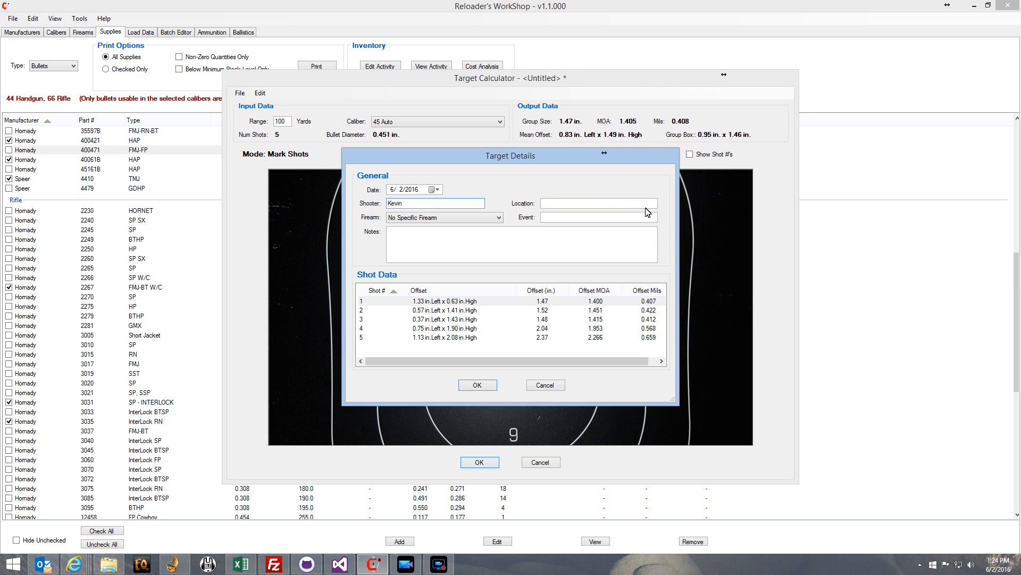
{"action": "key", "text": "Tab"}
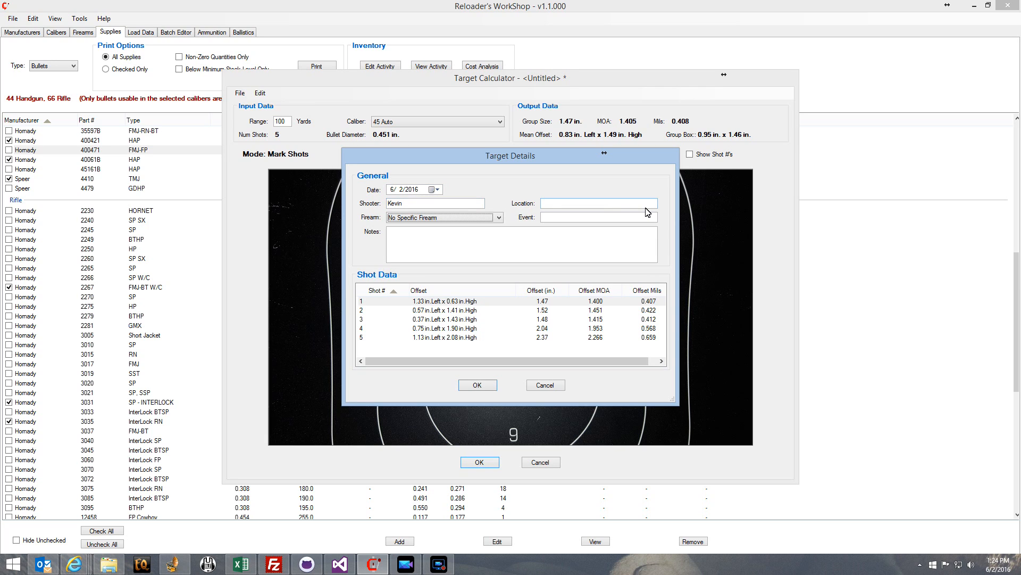
{"action": "key", "text": "Down"}
{"action": "left_click", "coordinate": [448, 220]}
{"action": "left_click", "coordinate": [426, 235]}
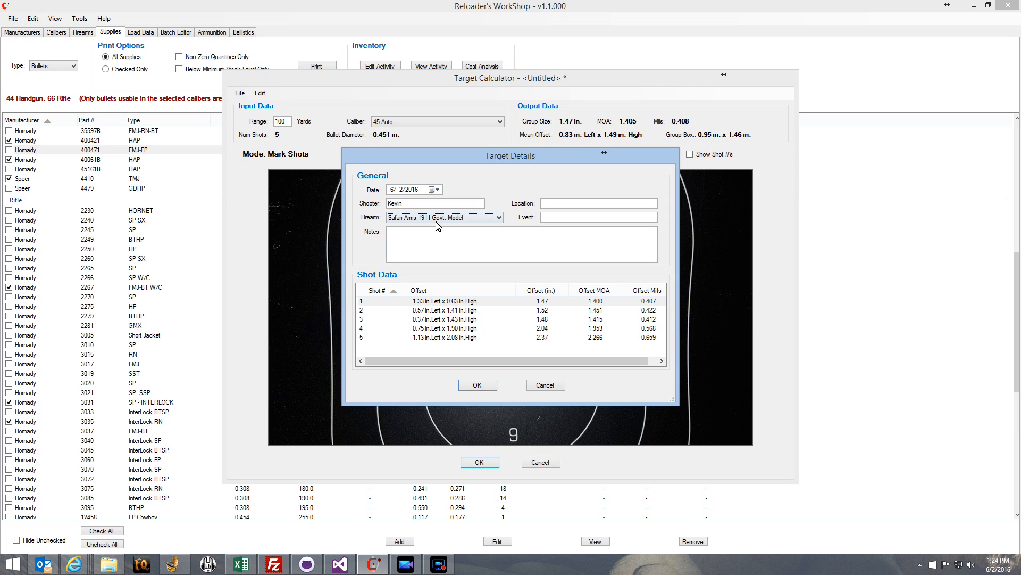
Step: Set the target's location to Shoot Straight and its event to Practice, and accept the target details
{"action": "left_click", "coordinate": [588, 203]}
{"action": "type", "text": "Shoot"}
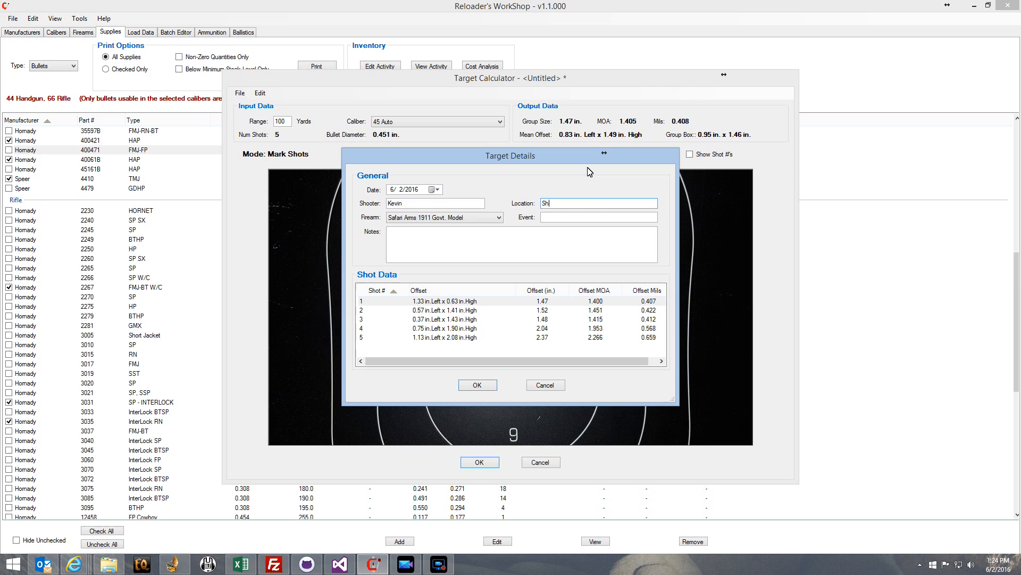
{"action": "type", "text": " Straight"}
{"action": "left_click", "coordinate": [557, 219]}
{"action": "type", "text": "Prac"}
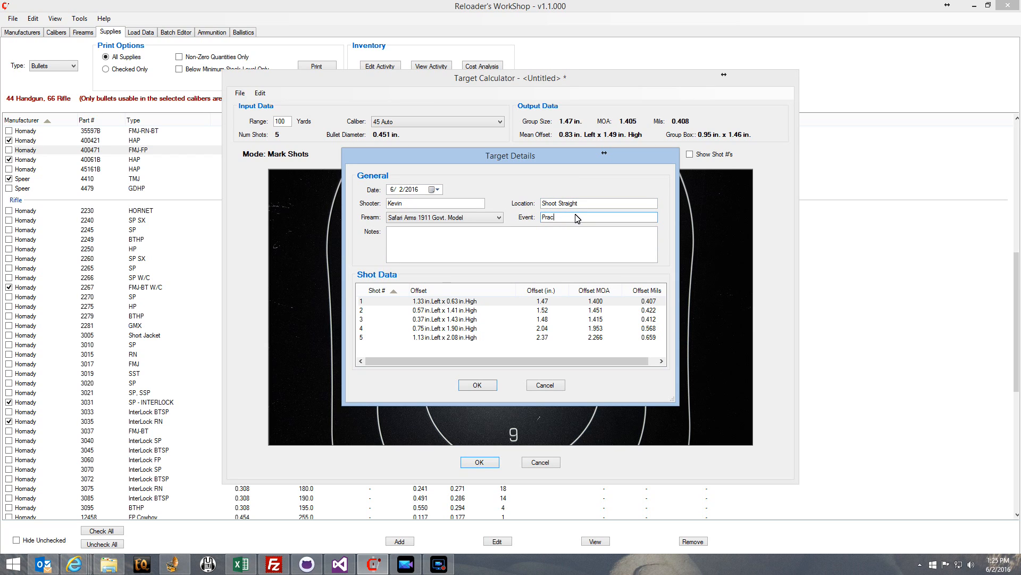
{"action": "type", "text": "tice"}
{"action": "left_click", "coordinate": [477, 385]}
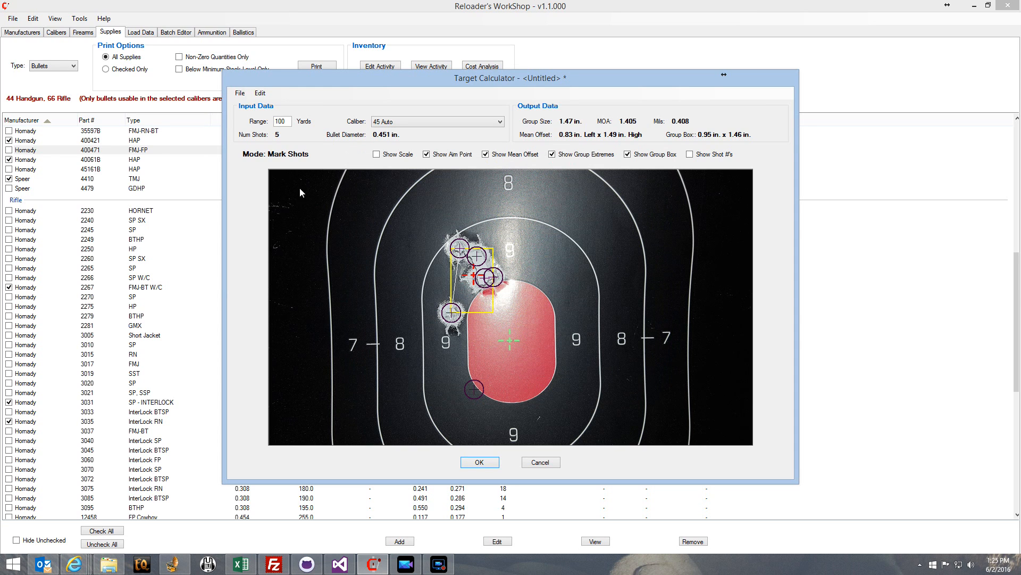
Step: Check the print preview for the event, shooter, location and firearm lines in the report heading, and close it
{"action": "left_click", "coordinate": [241, 93]}
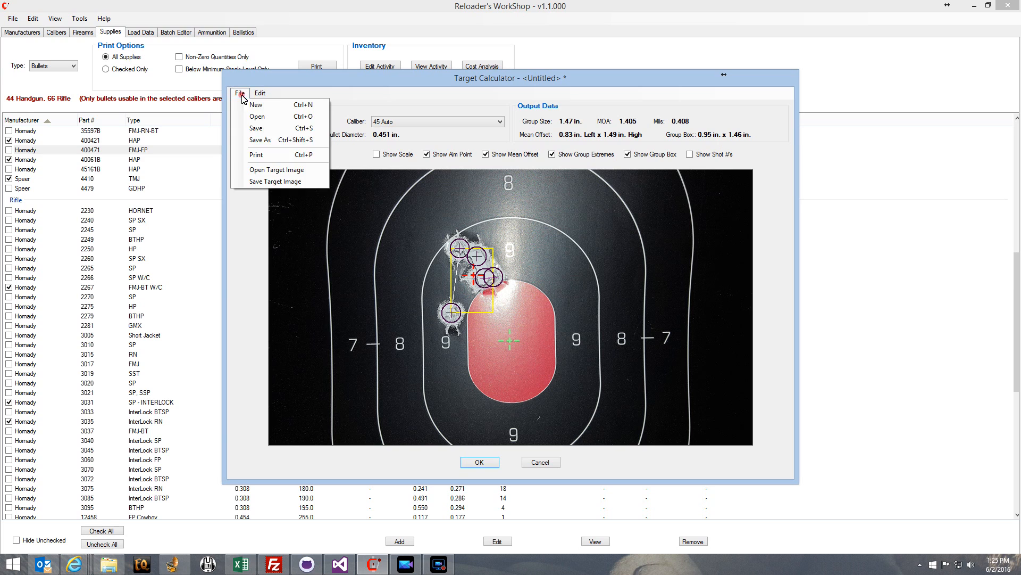
{"action": "left_click", "coordinate": [256, 155]}
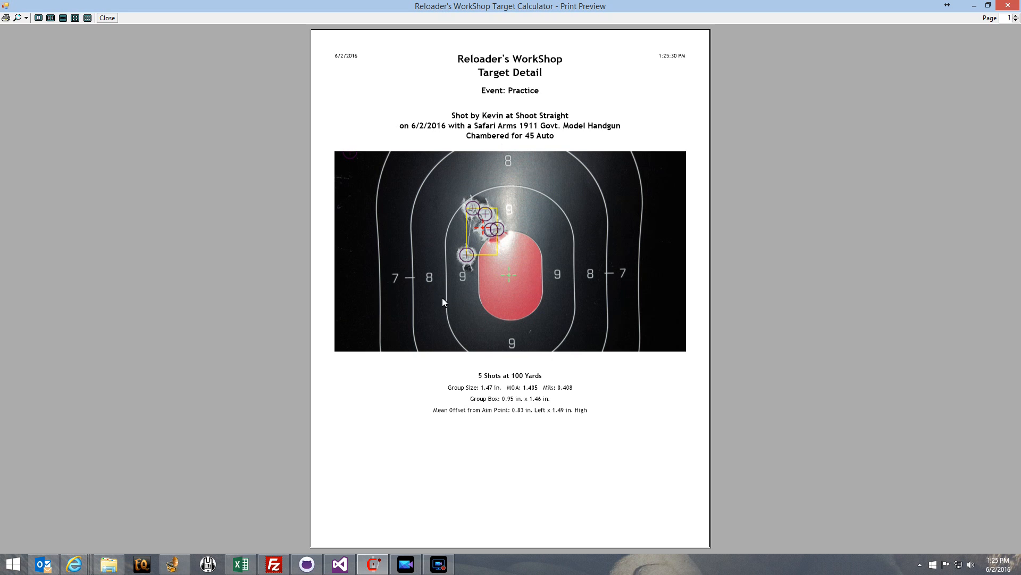
{"action": "left_click", "coordinate": [1008, 6]}
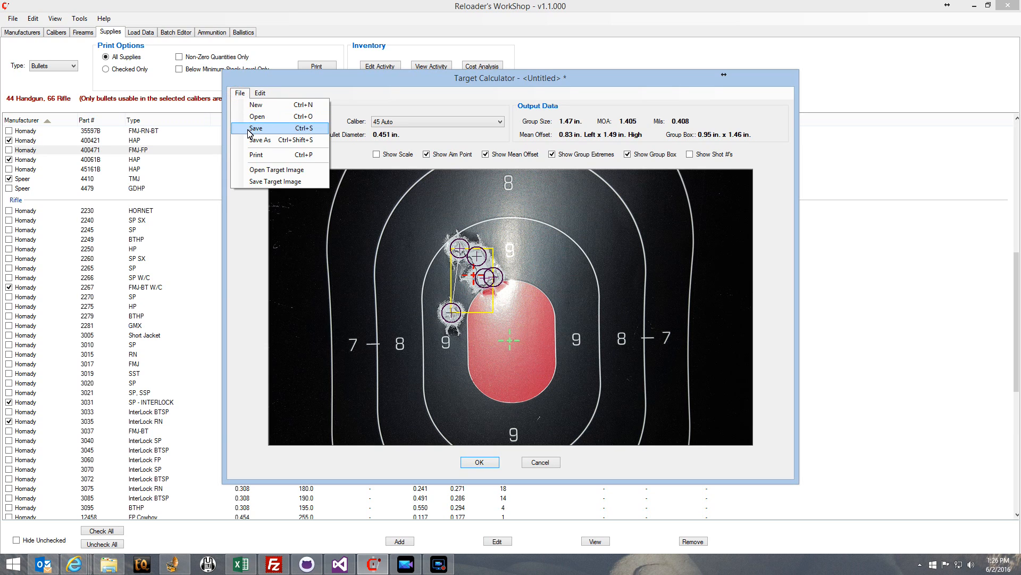
Step: Review the file name suggested for saving the target file, and leave without saving
{"action": "left_click", "coordinate": [250, 129]}
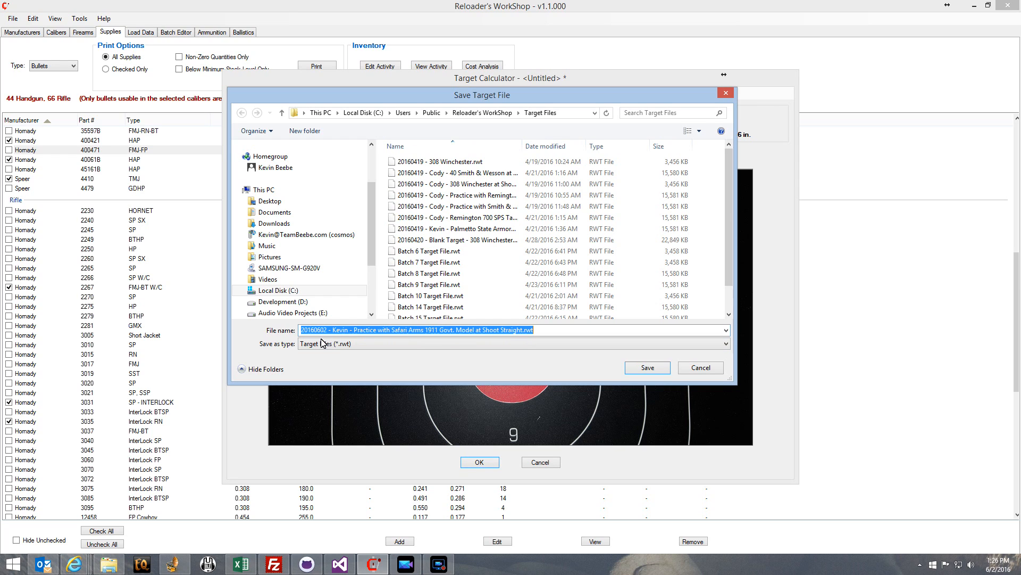
{"action": "left_click", "coordinate": [555, 331]}
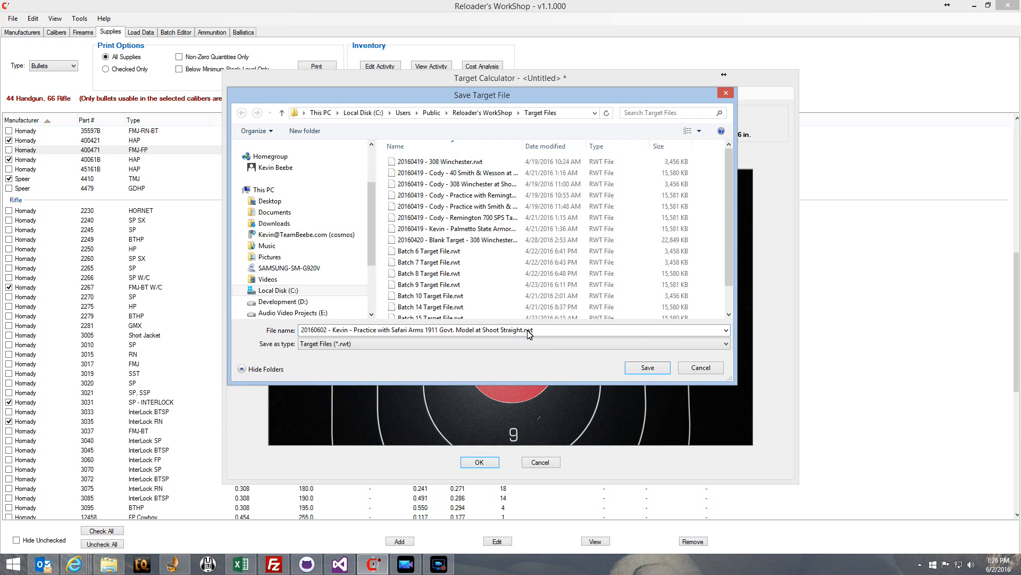
{"action": "left_click", "coordinate": [698, 368]}
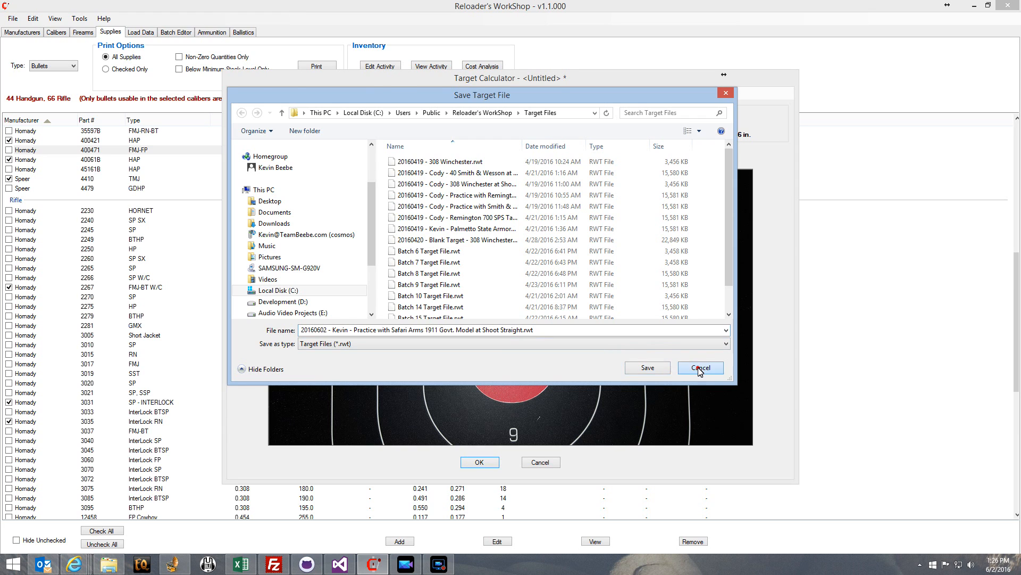
Step: Clear the shooter and location in the target details and accept the change
{"action": "left_click", "coordinate": [260, 93]}
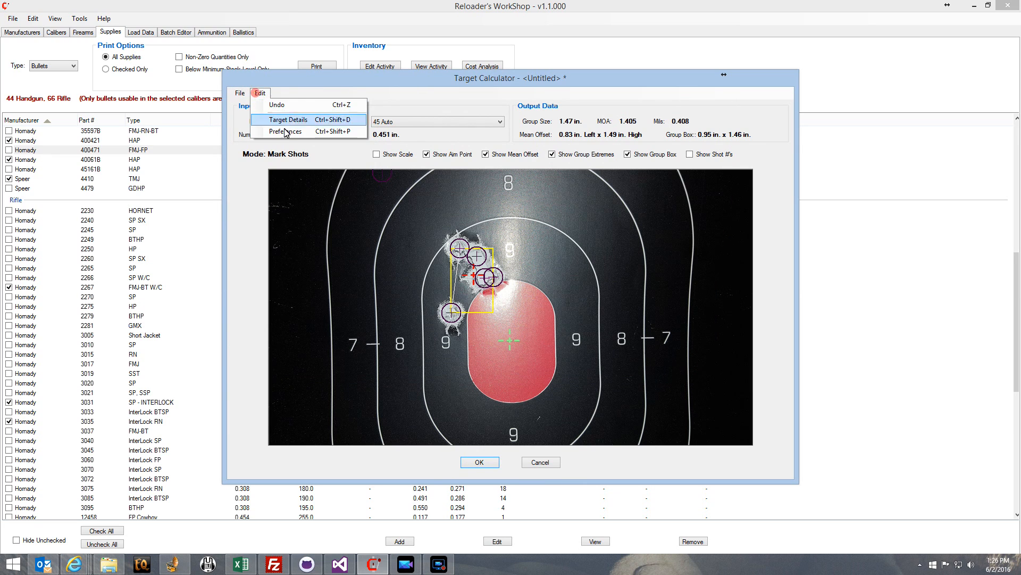
{"action": "left_click", "coordinate": [286, 122]}
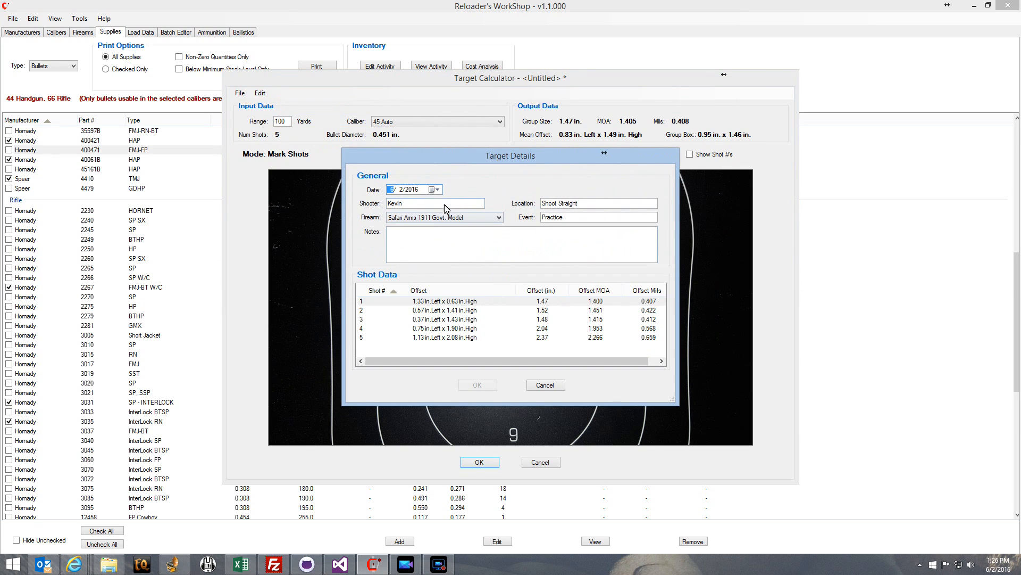
{"action": "double_click", "coordinate": [410, 204]}
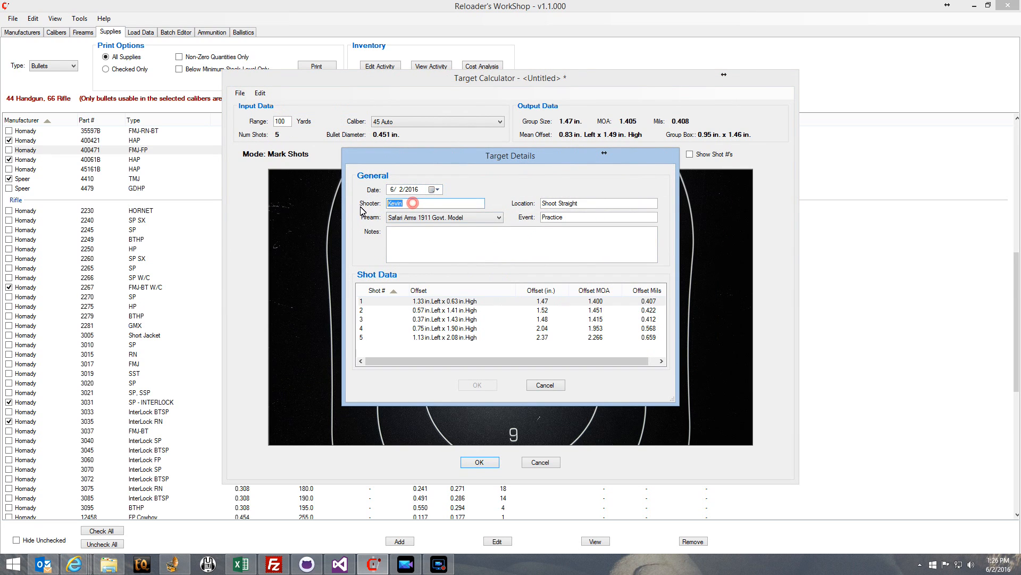
{"action": "key", "text": "Delete"}
{"action": "double_click", "coordinate": [585, 204]}
{"action": "key", "text": "Delete"}
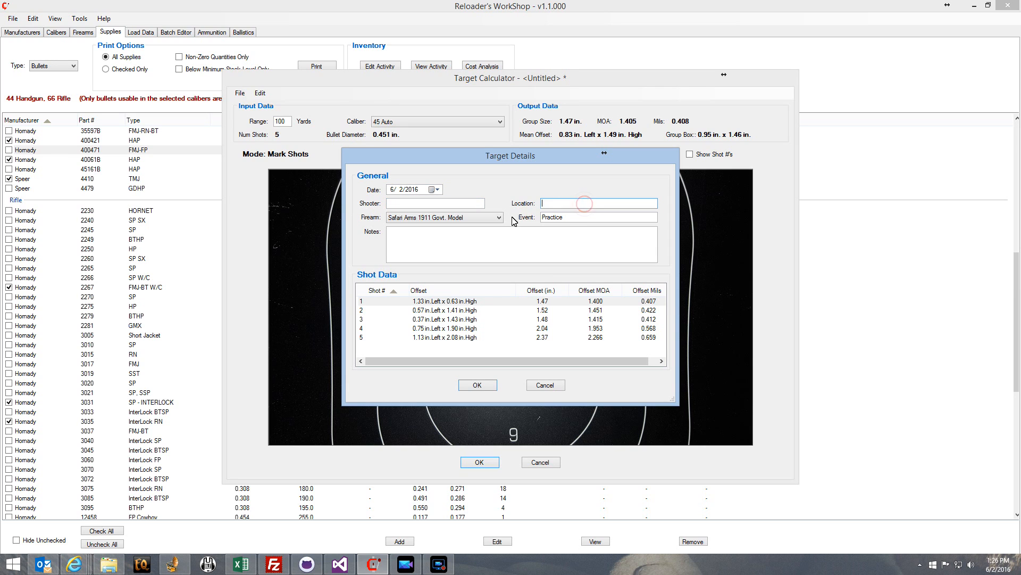
{"action": "left_click", "coordinate": [477, 385]}
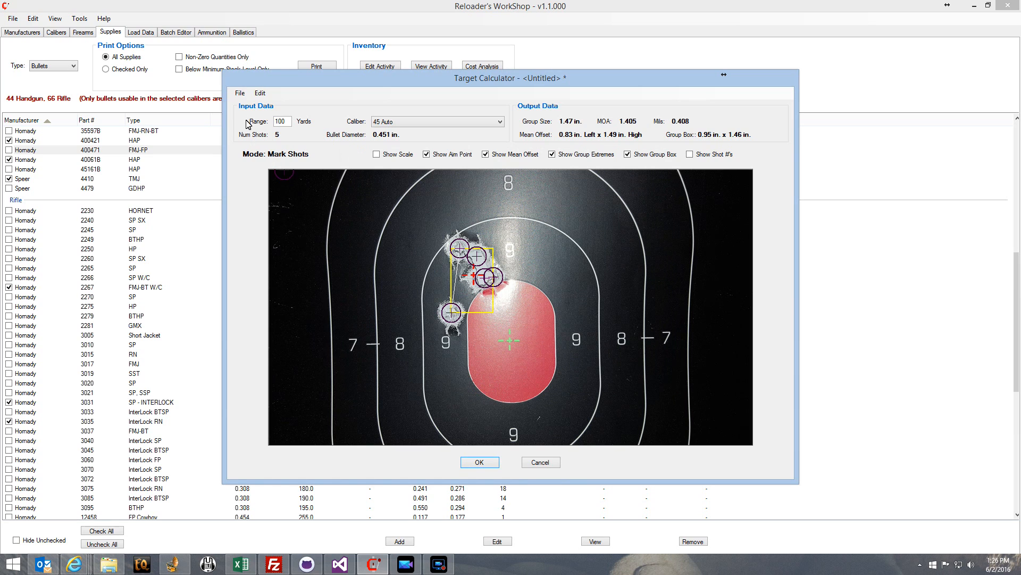
Step: Check how the report heading reads in the print preview without shooter and location, and close the preview
{"action": "left_click", "coordinate": [241, 94]}
{"action": "left_click", "coordinate": [261, 153]}
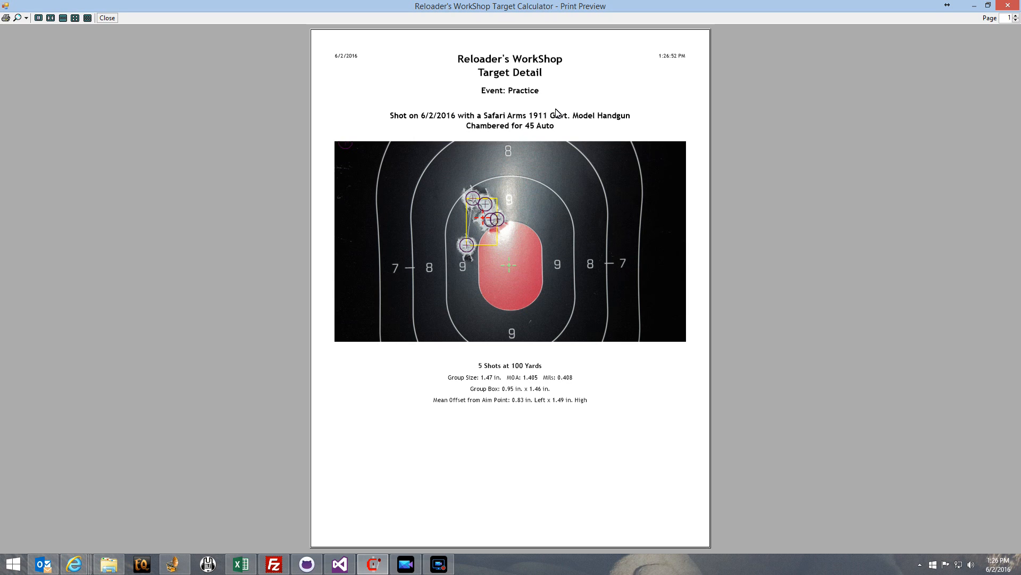
{"action": "left_click", "coordinate": [1003, 9]}
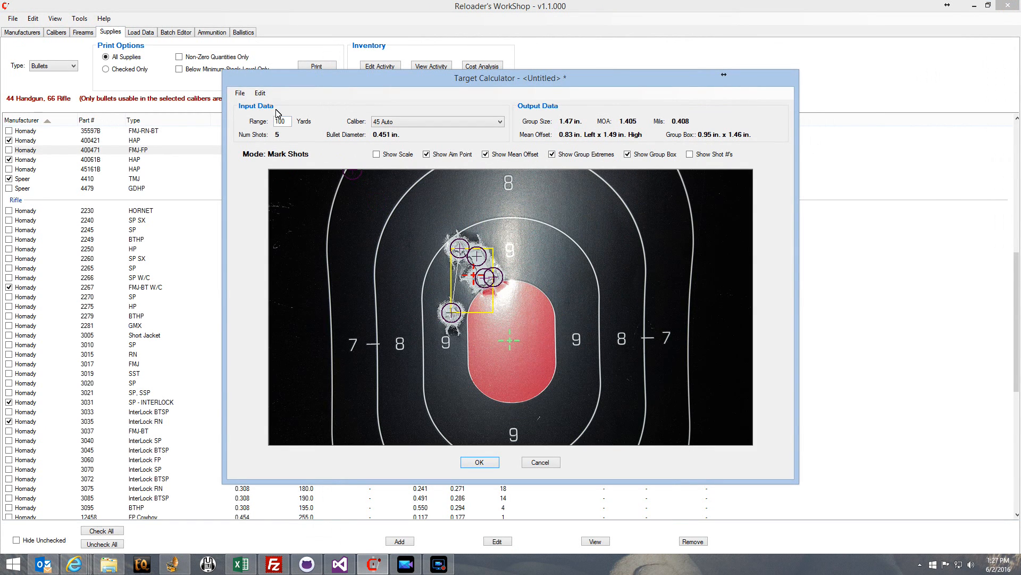
Step: Review the file name suggested for the target file without shooter and location, and cancel saving
{"action": "left_click", "coordinate": [238, 94]}
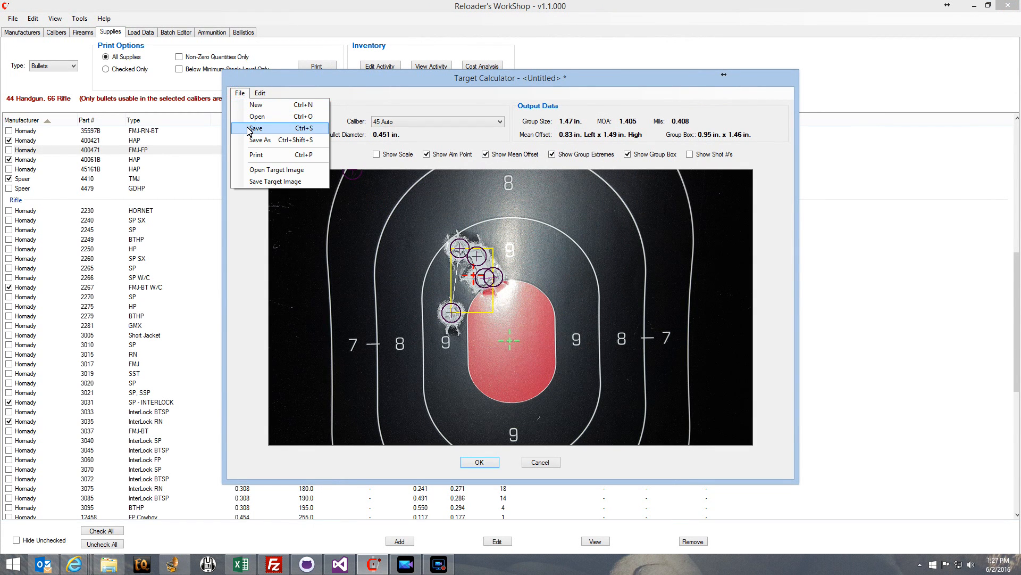
{"action": "left_click", "coordinate": [260, 139]}
{"action": "left_click", "coordinate": [486, 331]}
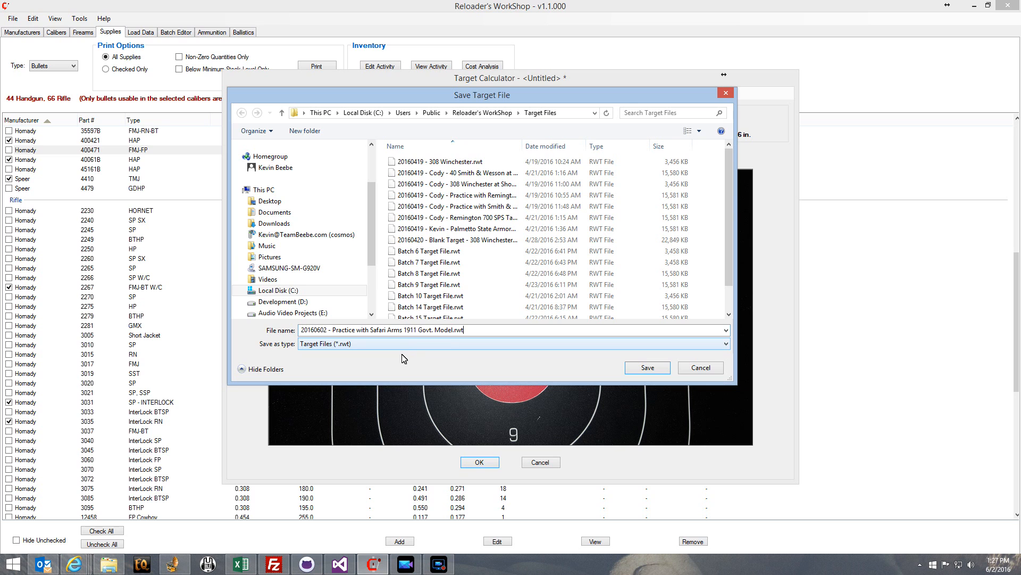
{"action": "left_click", "coordinate": [695, 368]}
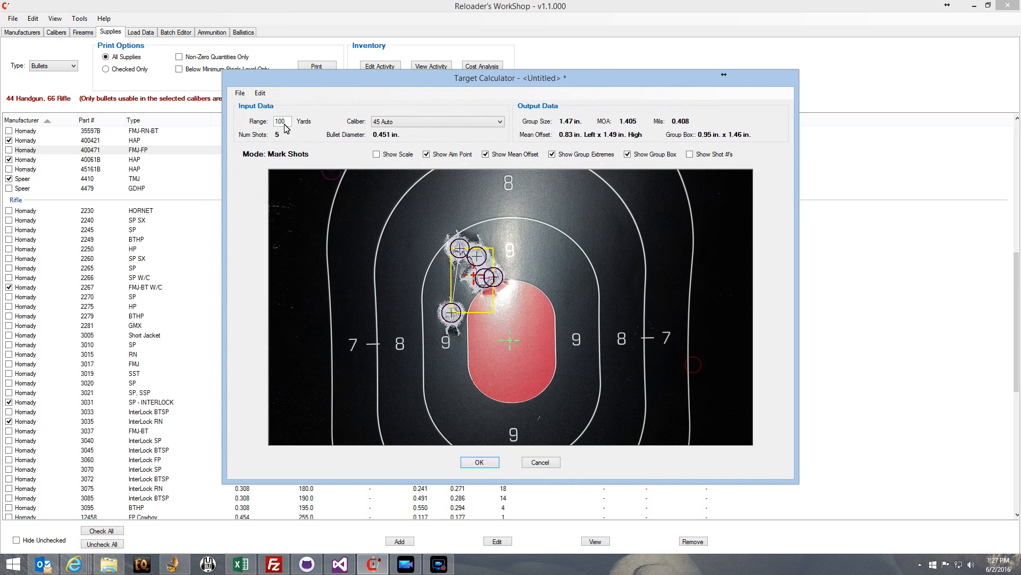
Step: Preview the printed target report once more to examine its shortened heading, and close the preview
{"action": "left_click", "coordinate": [240, 96]}
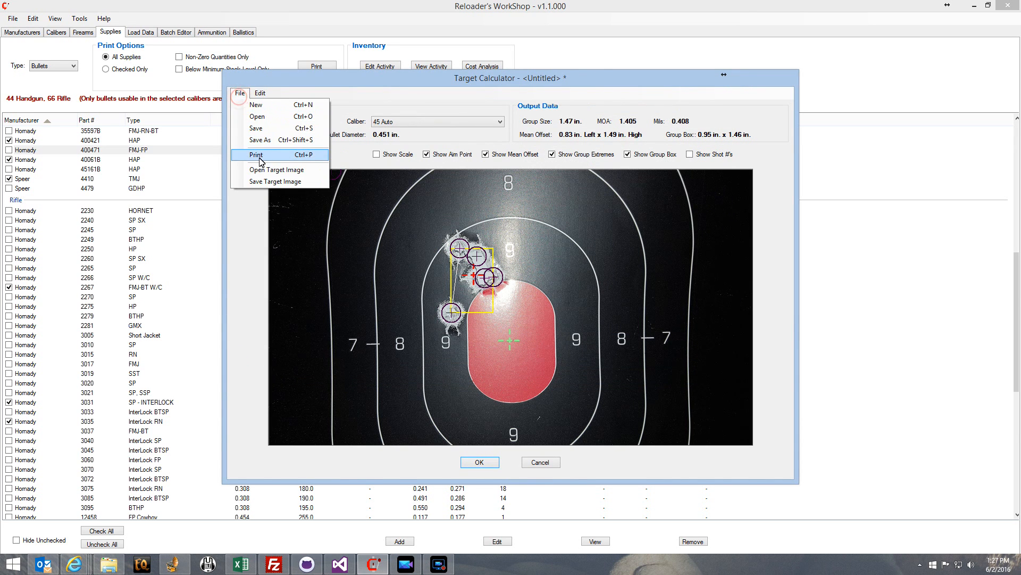
{"action": "left_click", "coordinate": [256, 154]}
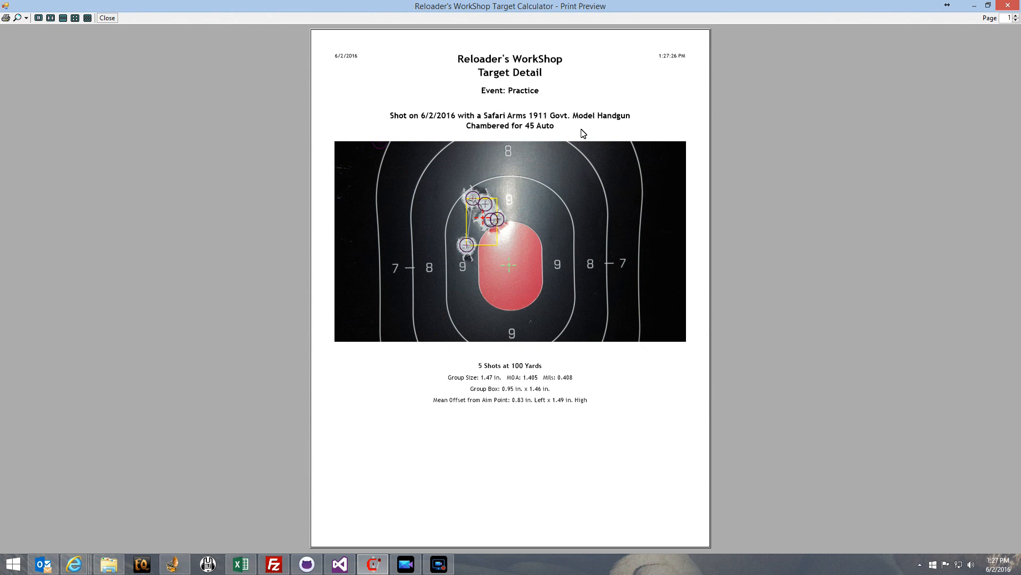
{"action": "left_click", "coordinate": [1008, 6]}
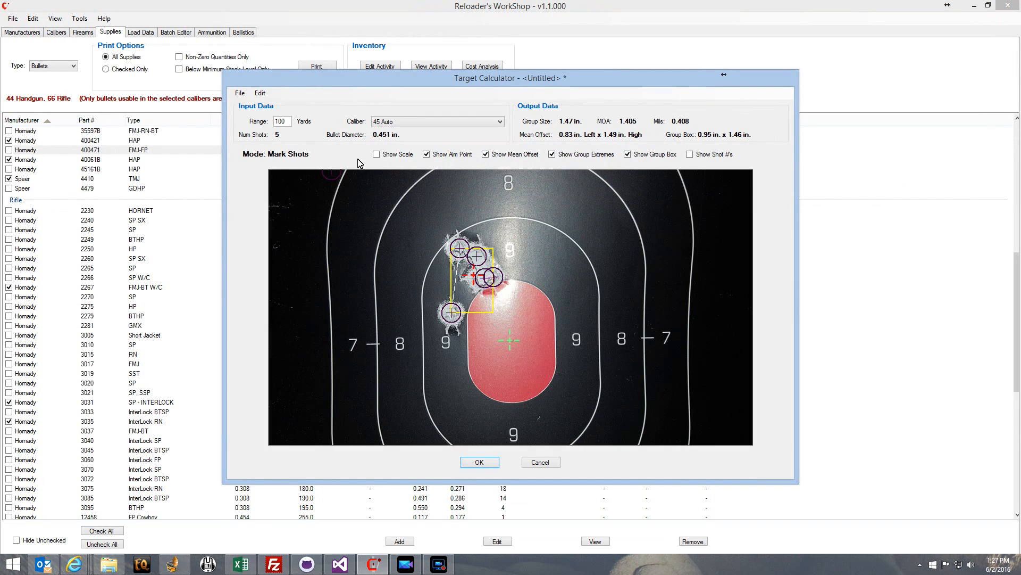
Step: Re-enter the shooter's name and the location Shoot Straight in the target details, and accept them
{"action": "left_click", "coordinate": [260, 93]}
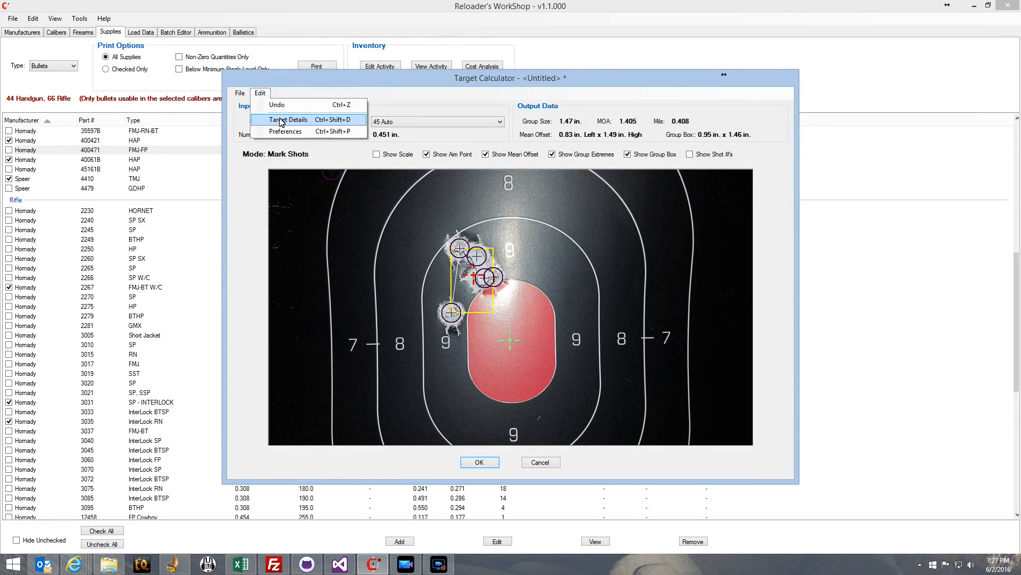
{"action": "left_click", "coordinate": [280, 122]}
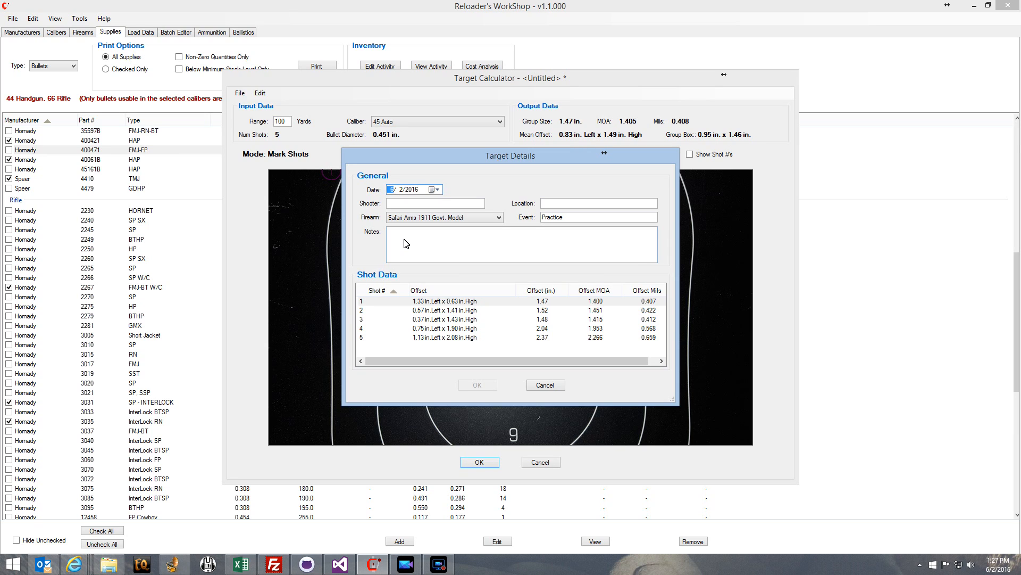
{"action": "left_click", "coordinate": [421, 204]}
{"action": "type", "text": "Kevin"}
{"action": "key", "text": "Tab"}
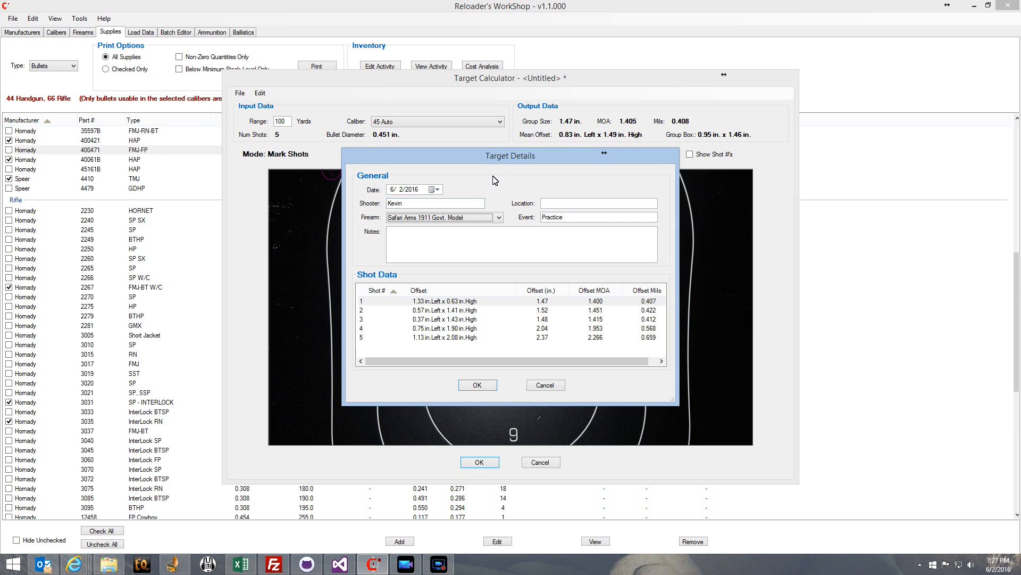
{"action": "key", "text": "Tab"}
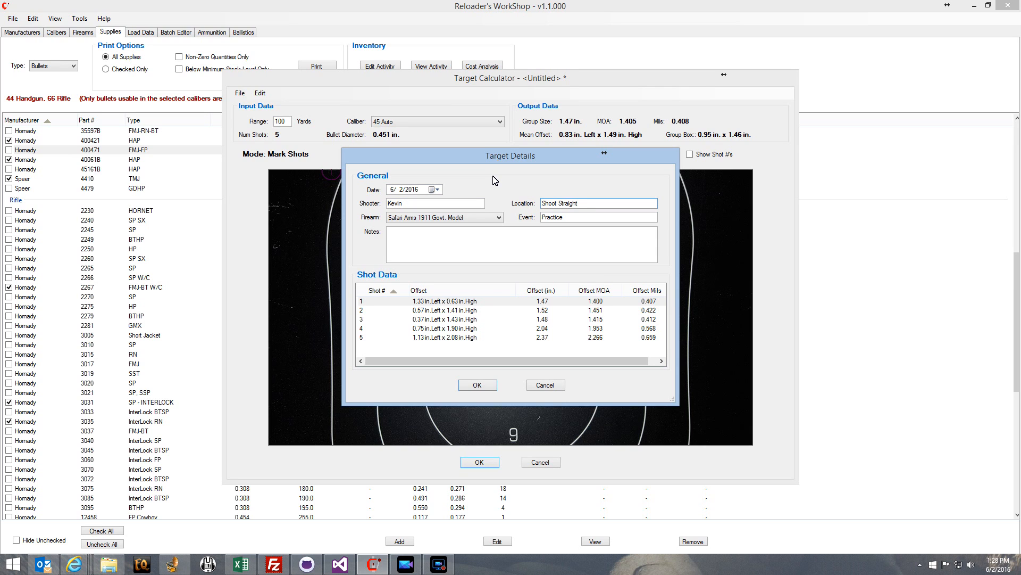
{"action": "left_click", "coordinate": [487, 388]}
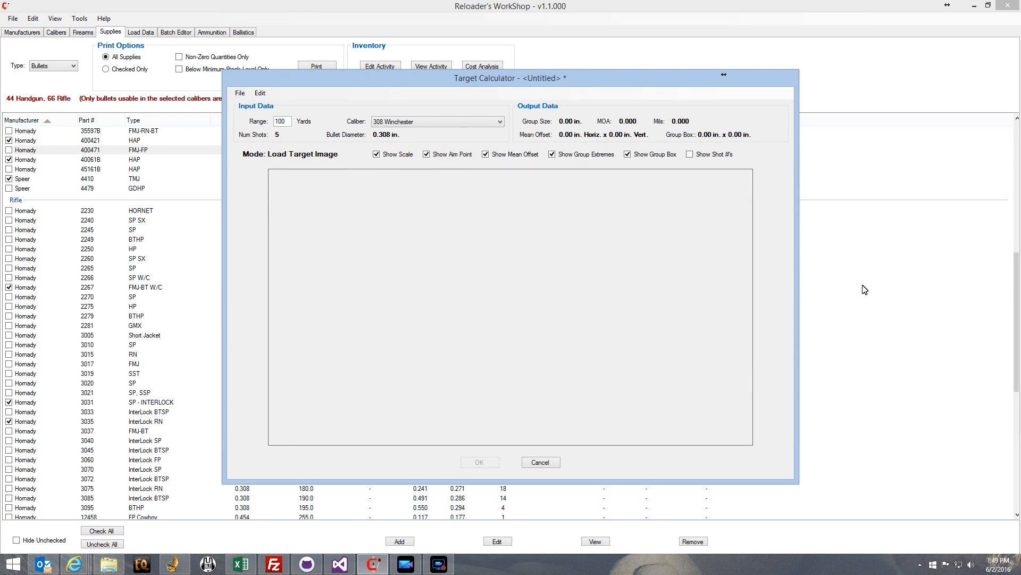
Step: Load the close-up red diamond target photo from the Targets folder as the target image
{"action": "left_click", "coordinate": [521, 285]}
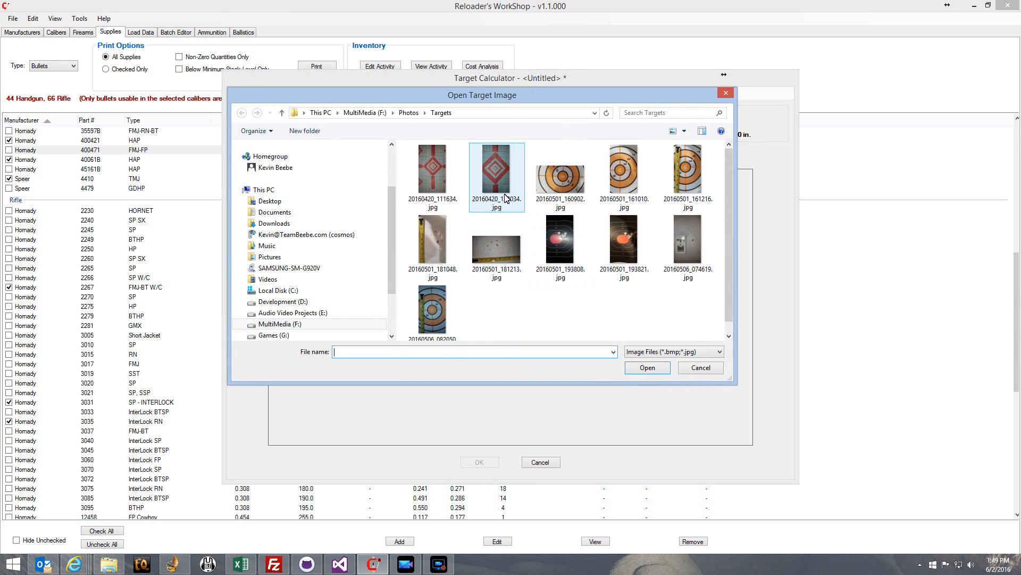
{"action": "left_click", "coordinate": [496, 177]}
{"action": "left_click", "coordinate": [643, 371]}
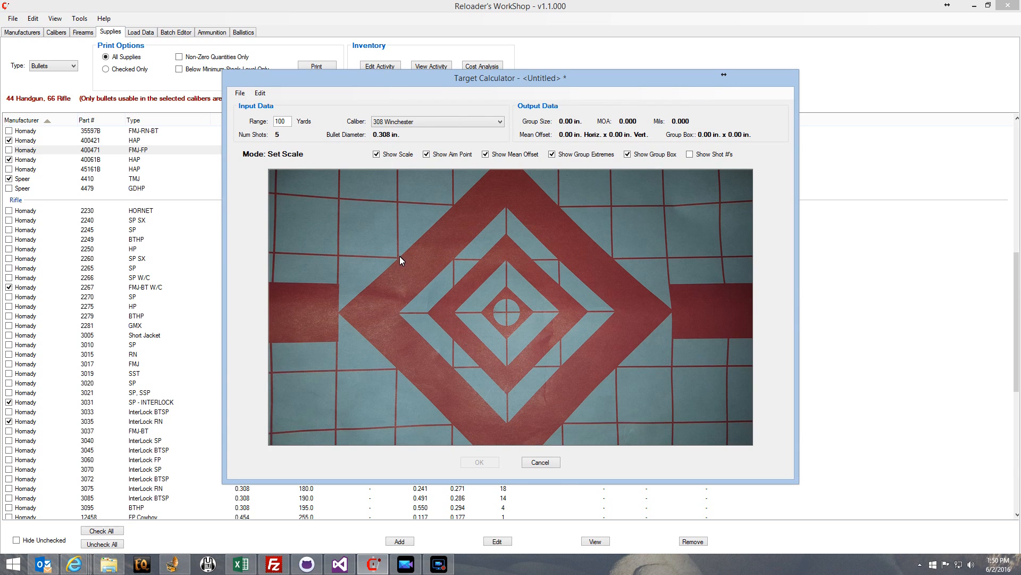
Step: Draw a scale line along the horizontal grid line across the red diamond target and set its length to 5 inches
{"action": "mouse_move", "coordinate": [397, 257]}
{"action": "left_mouse_down"}
{"action": "mouse_move", "coordinate": [640, 232]}
{"action": "mouse_move", "coordinate": [665, 260]}
{"action": "left_mouse_up"}
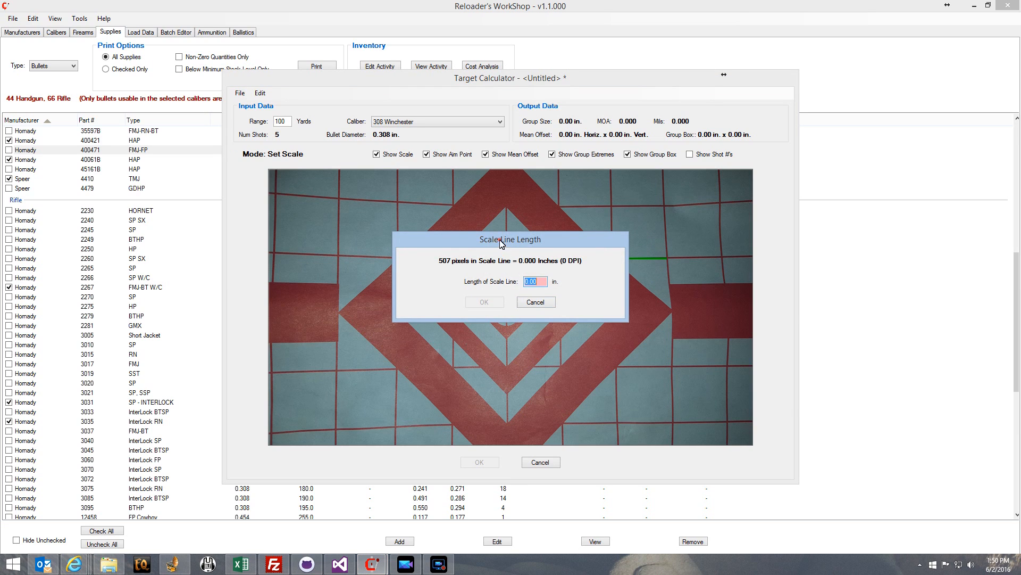
{"action": "left_click_drag", "start_coordinate": [502, 243], "coordinate": [493, 315]}
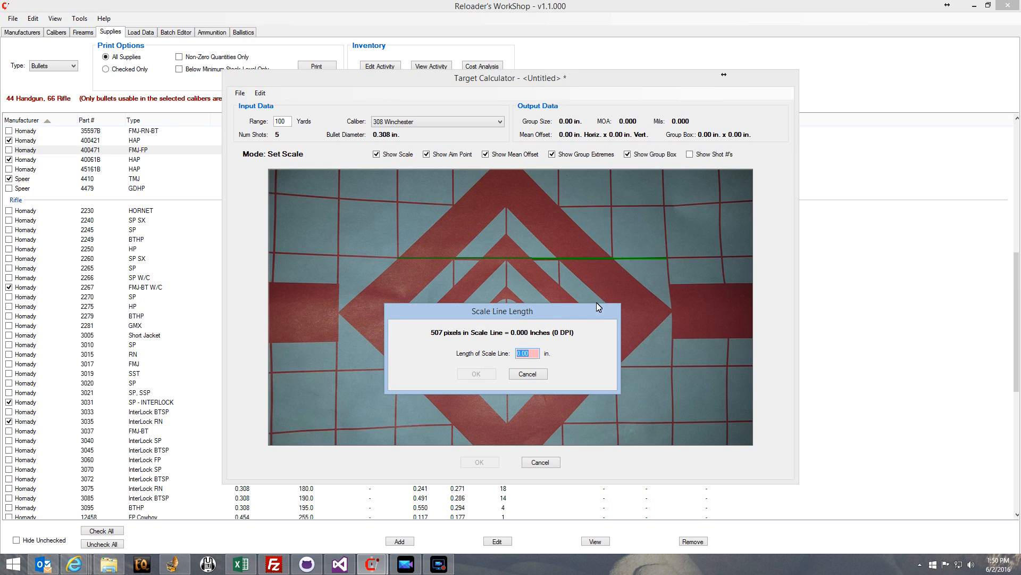
{"action": "type", "text": "5"}
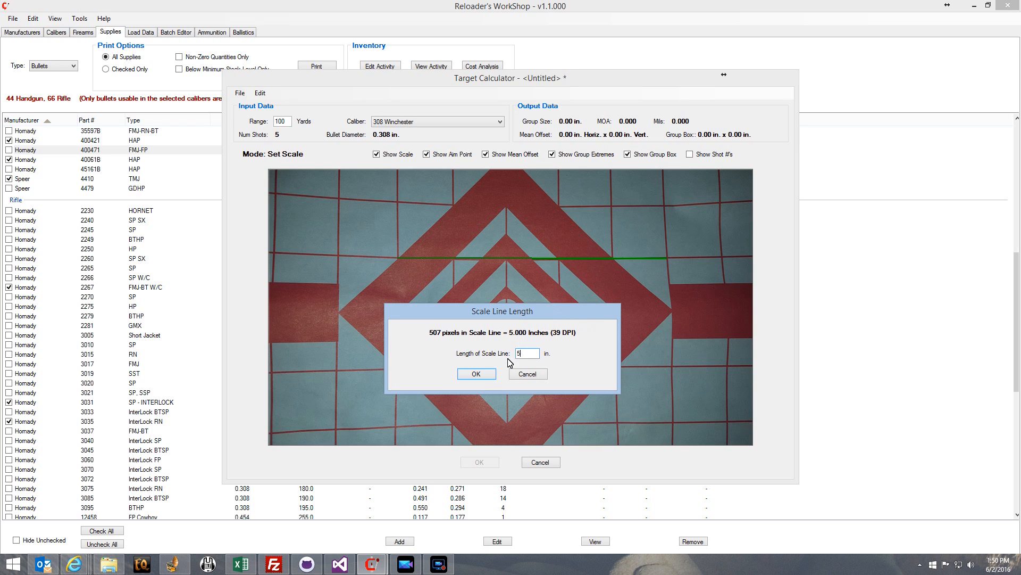
{"action": "left_click", "coordinate": [479, 374]}
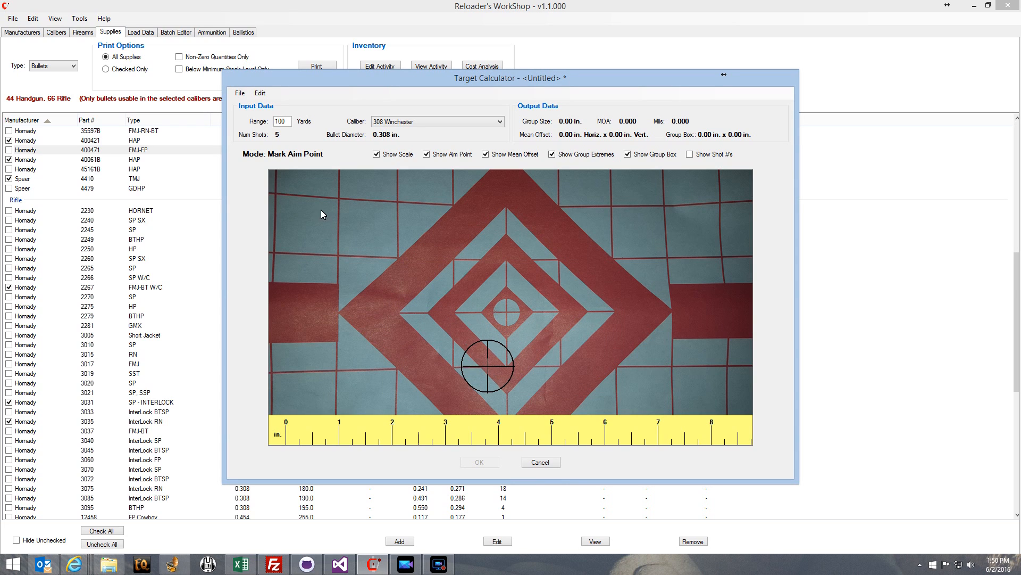
Step: Load the photo 20160501_181213.jpg, which includes a tape measure, as the target image
{"action": "left_click", "coordinate": [243, 94]}
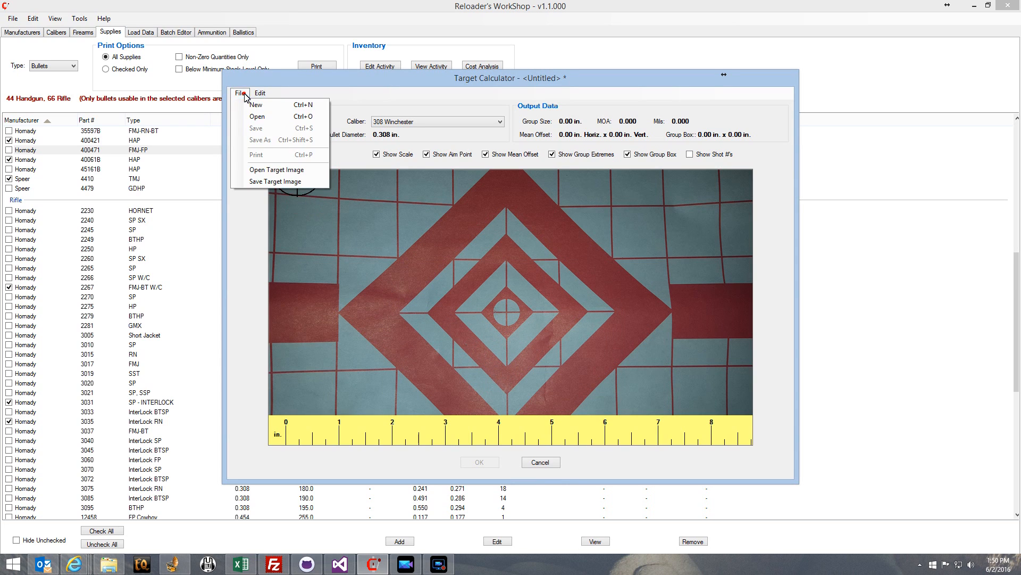
{"action": "left_click", "coordinate": [272, 170]}
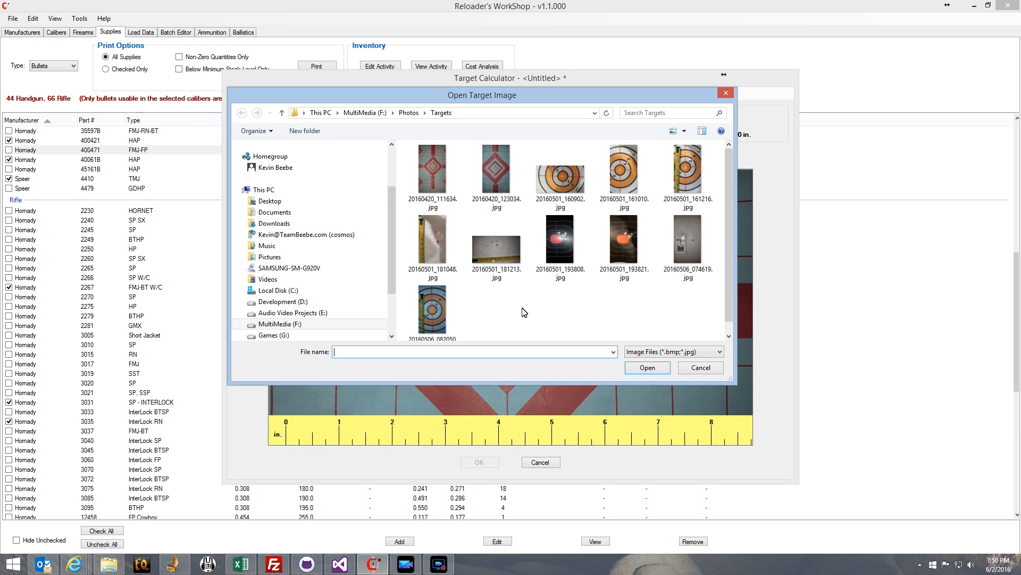
{"action": "left_click", "coordinate": [496, 250]}
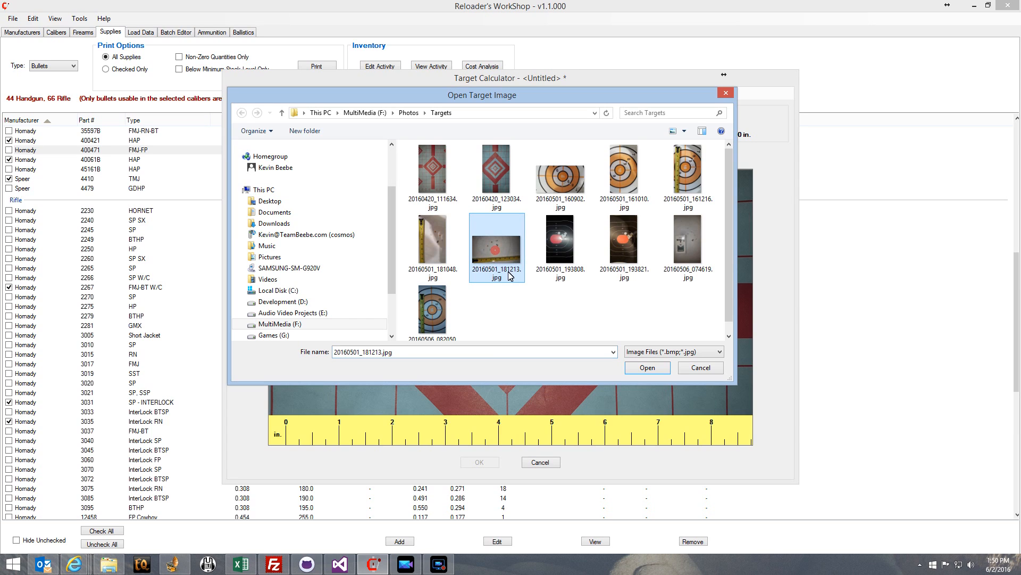
{"action": "left_click", "coordinate": [647, 368]}
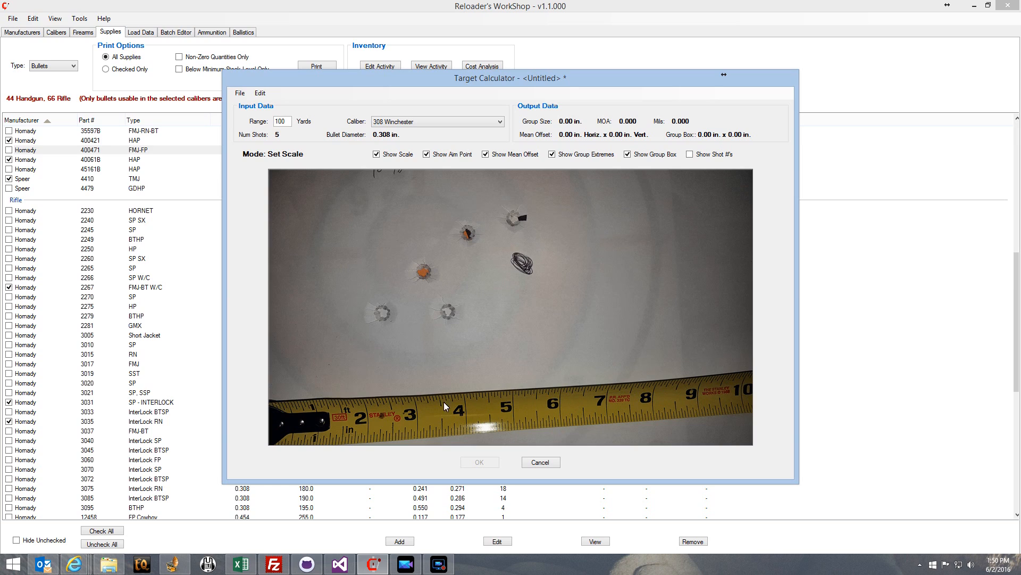
Step: Draw a scale line along the tape measure's upper edge, about 547 pixels long, and set its length to 6 inches
{"action": "left_click", "coordinate": [363, 397]}
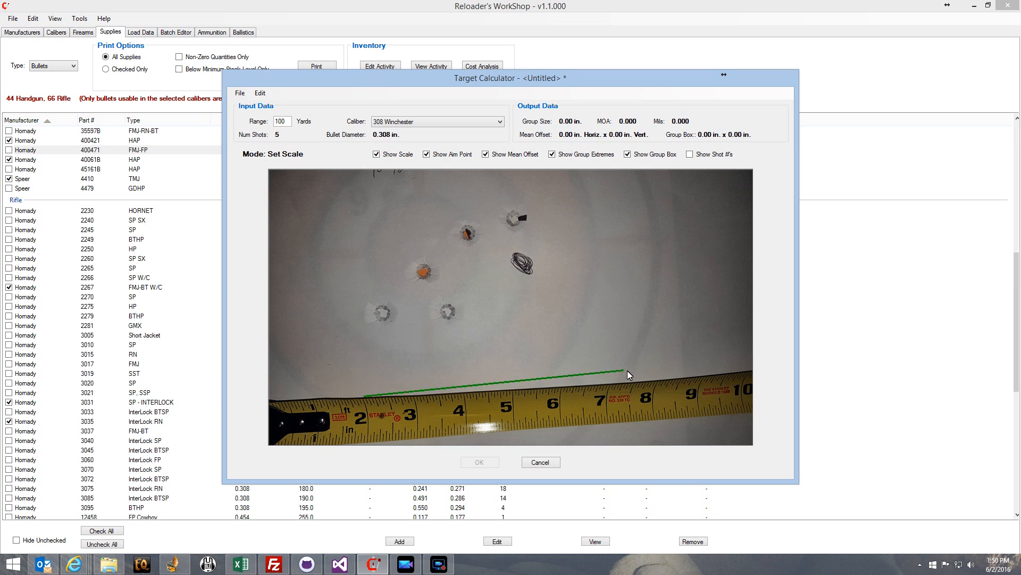
{"action": "left_click", "coordinate": [655, 382]}
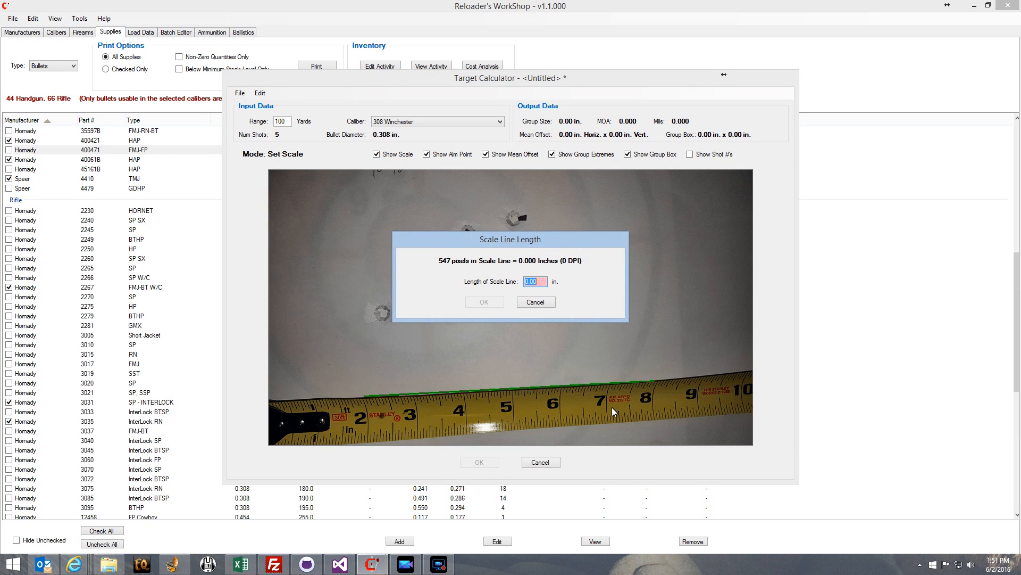
{"action": "type", "text": "6"}
{"action": "left_click", "coordinate": [488, 303]}
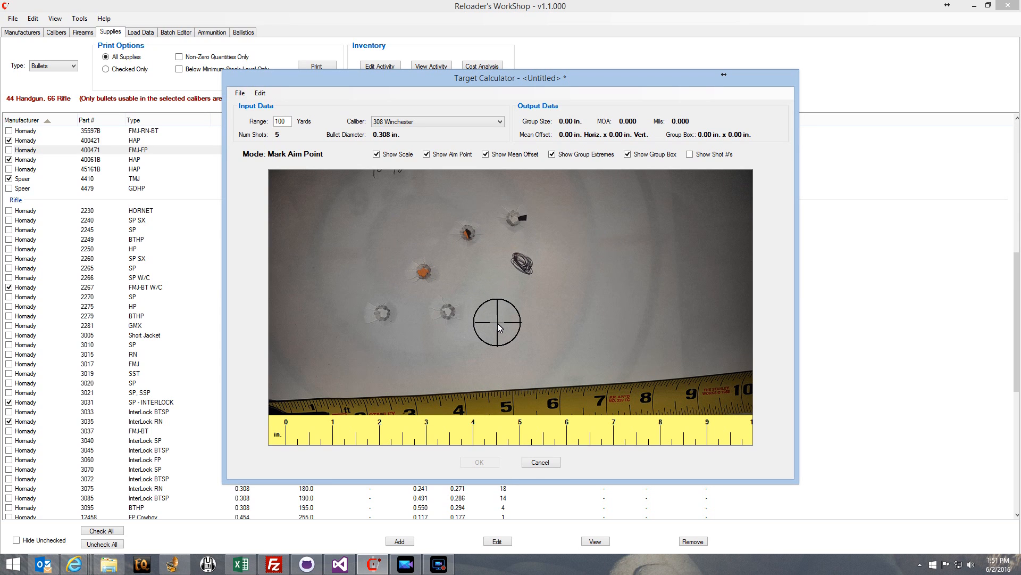
Step: Mark the aim point on the black scribble and mark the five bullet holes in the tape measure photo as shots
{"action": "left_click", "coordinate": [522, 264]}
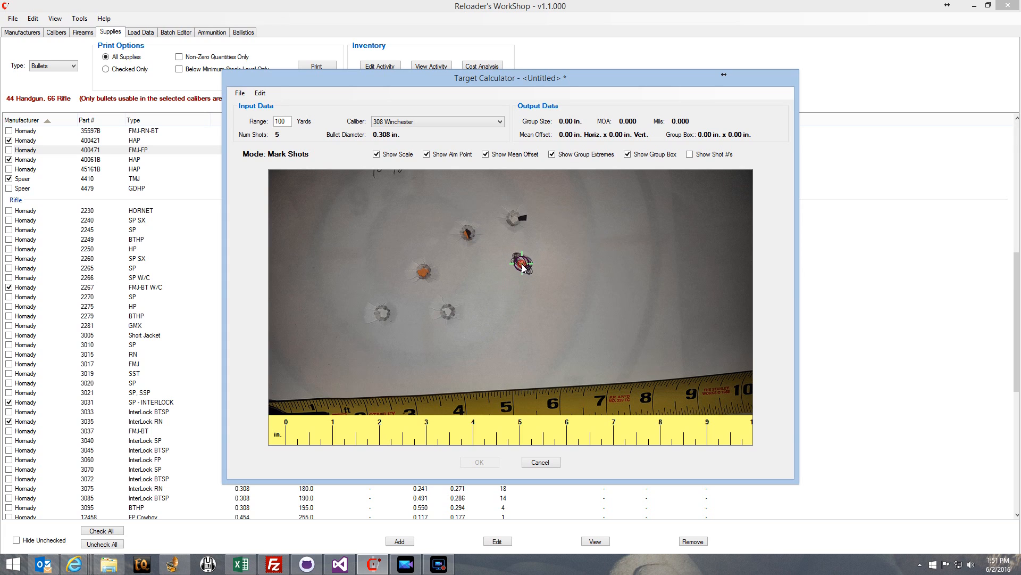
{"action": "left_click", "coordinate": [383, 313]}
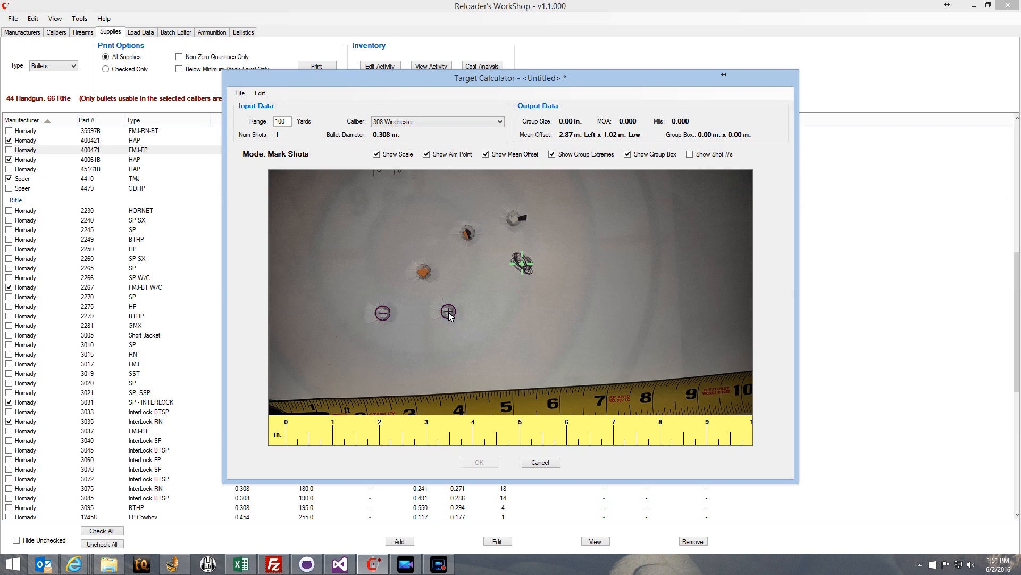
{"action": "left_click", "coordinate": [448, 312]}
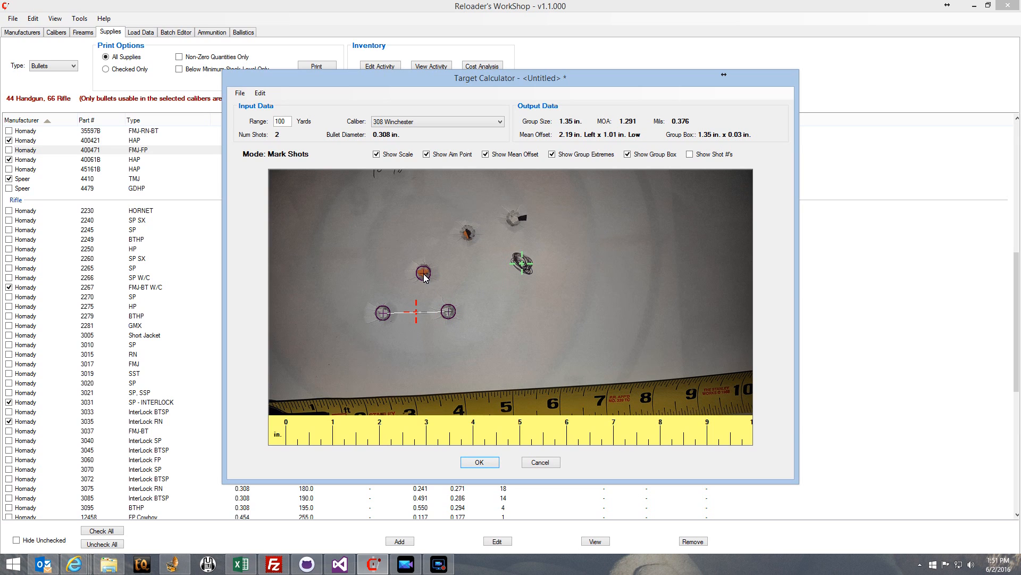
{"action": "left_click", "coordinate": [424, 274]}
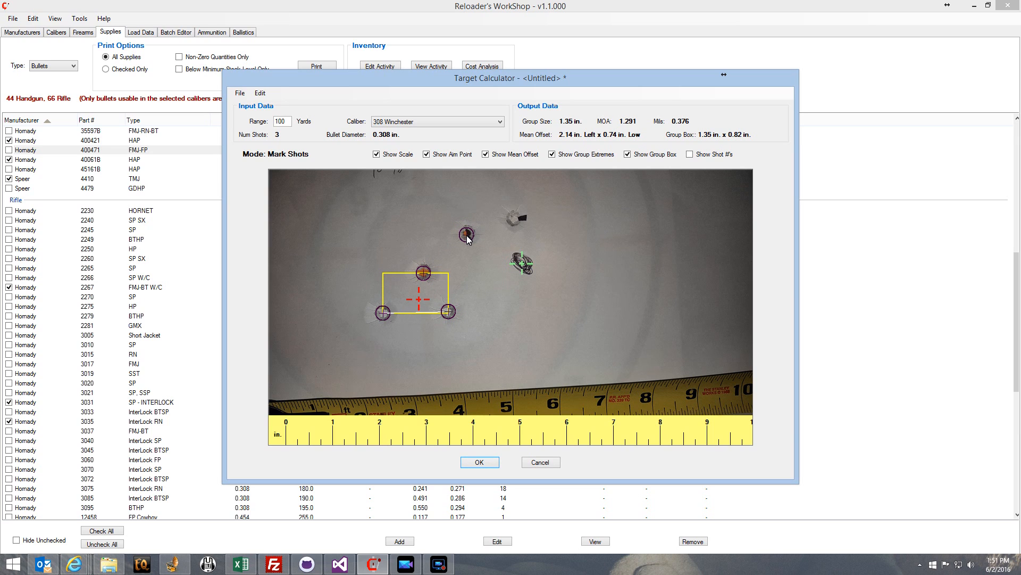
{"action": "left_click", "coordinate": [467, 235]}
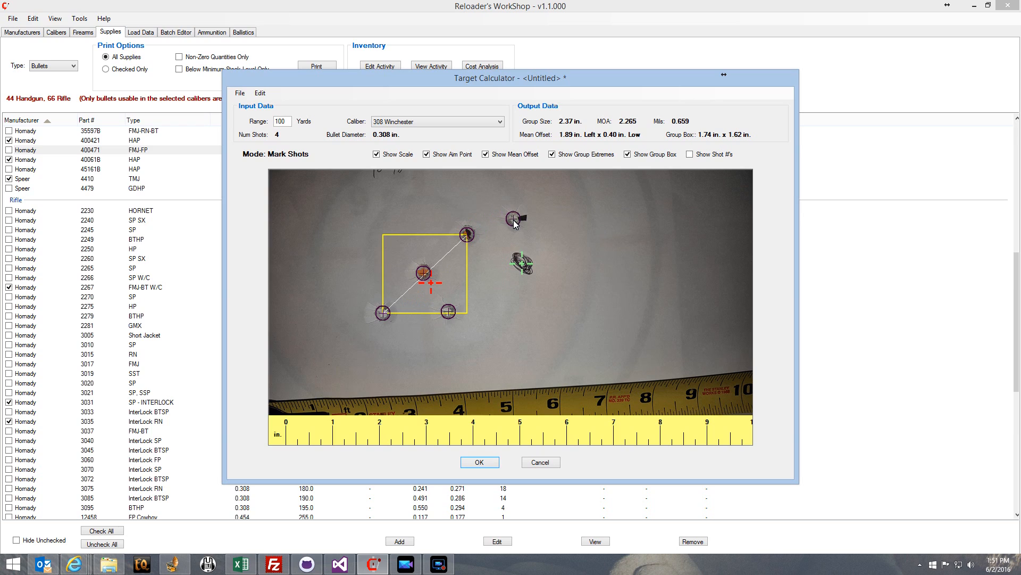
{"action": "left_click", "coordinate": [513, 219]}
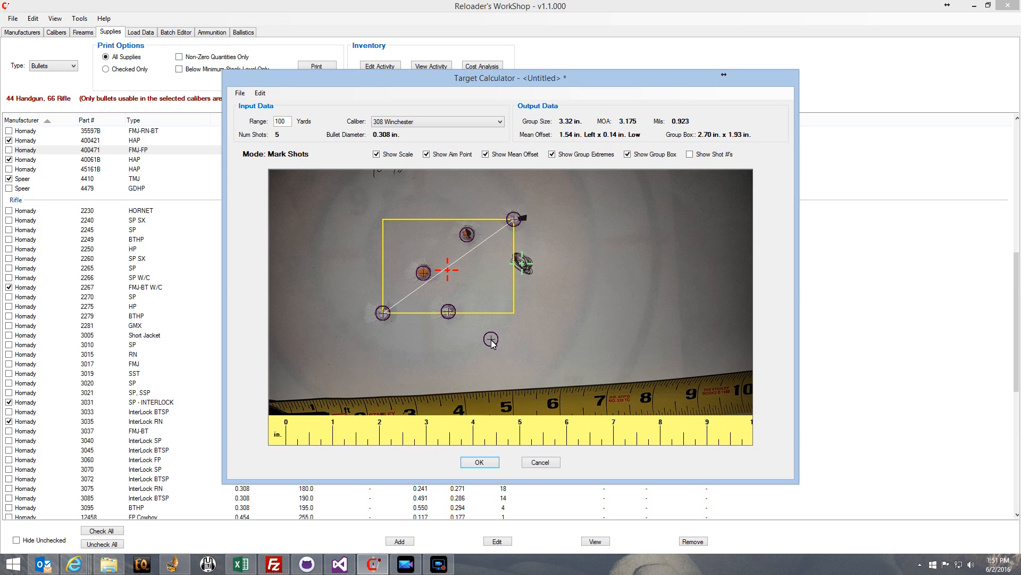
Step: Start a new target without saving the current one, and load the cigarette pack photo 20160506_074619.jpg as its image
{"action": "left_click", "coordinate": [240, 95]}
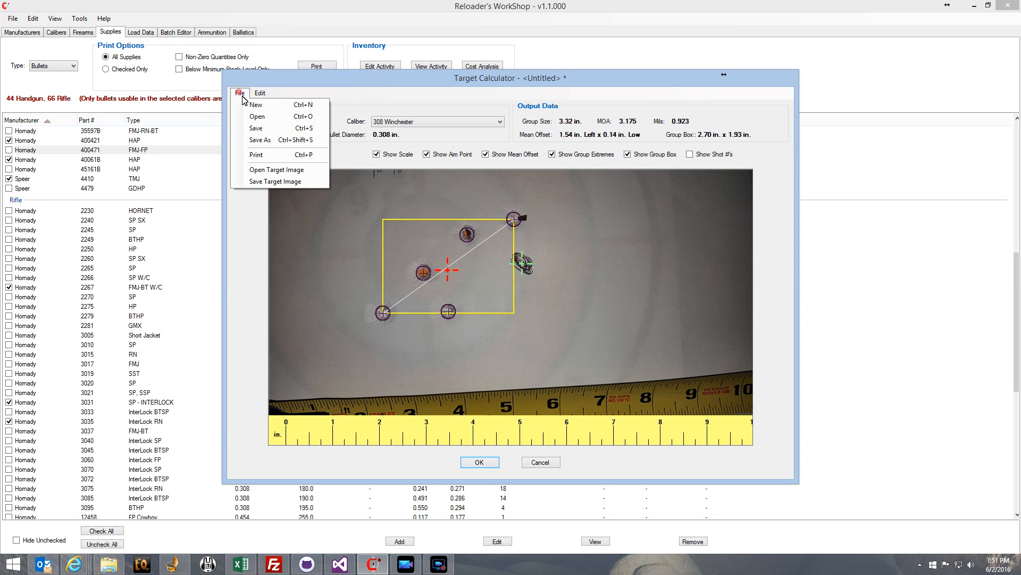
{"action": "left_click", "coordinate": [248, 105]}
{"action": "left_click", "coordinate": [555, 331]}
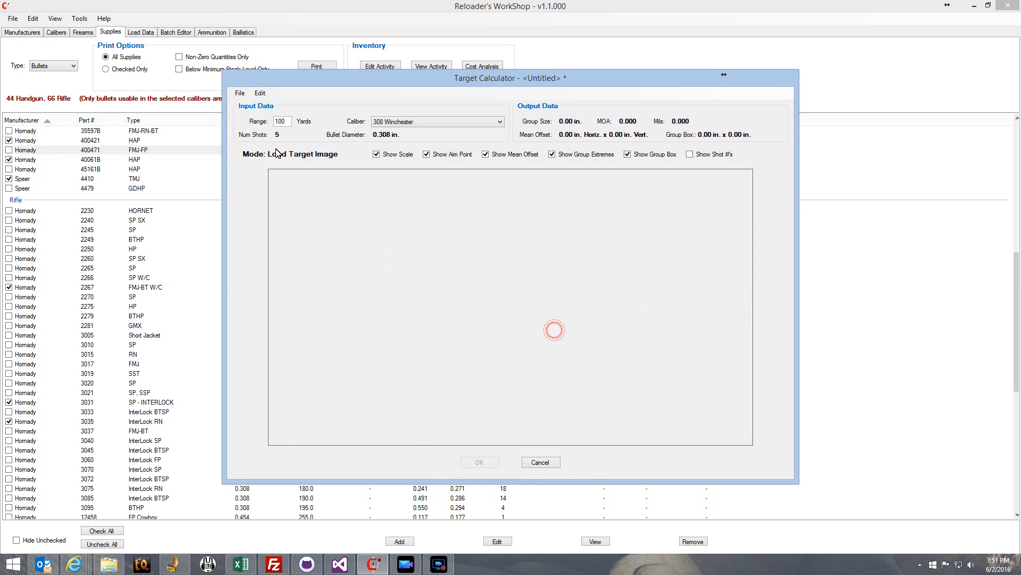
{"action": "left_click", "coordinate": [240, 94]}
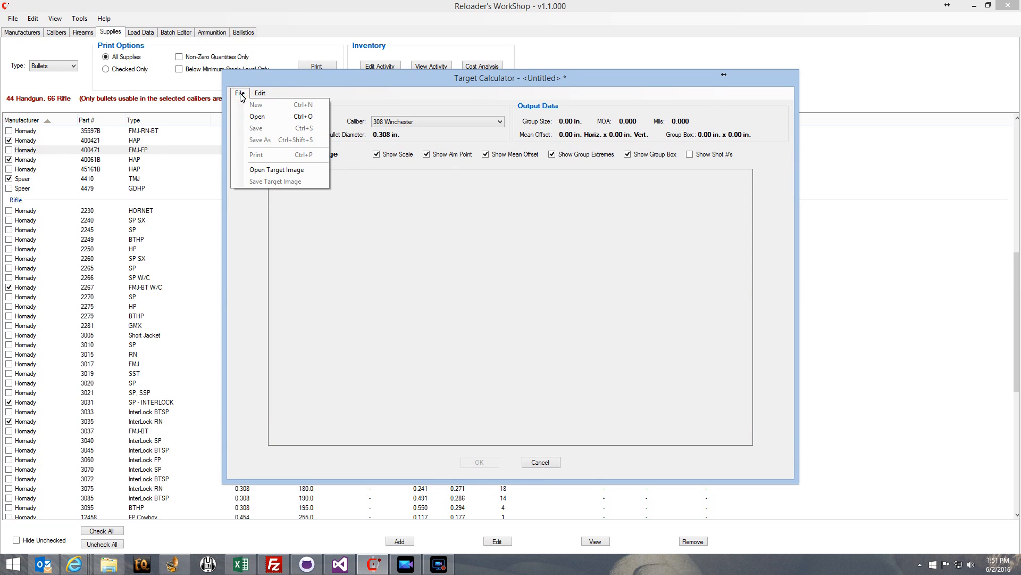
{"action": "left_click", "coordinate": [266, 170]}
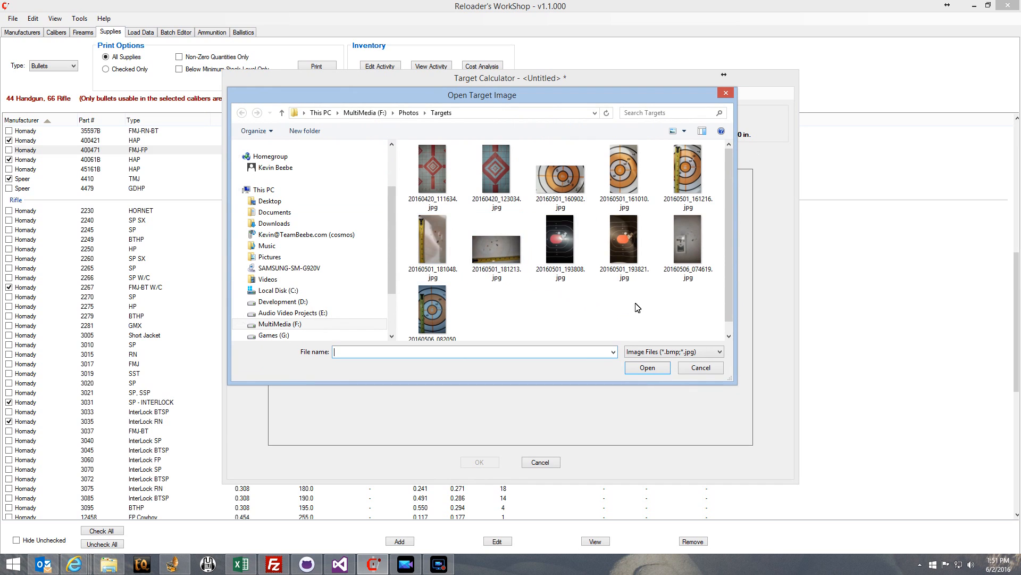
{"action": "left_click", "coordinate": [692, 242]}
{"action": "left_click", "coordinate": [648, 368]}
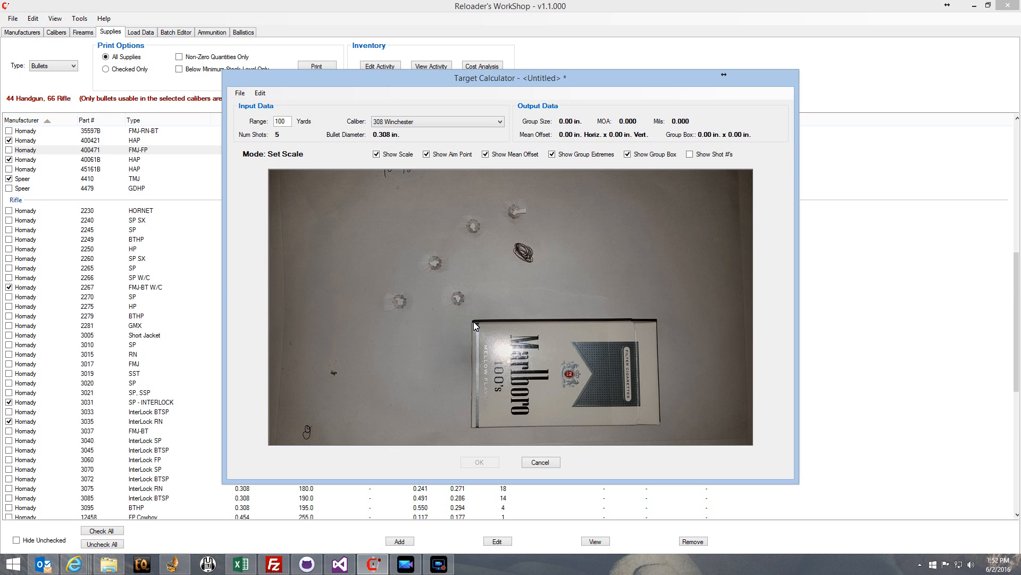
Step: Draw a scale line along the cigarette pack's long upper edge, about 345 pixels long, and set its length to 4 inches
{"action": "left_click_drag", "start_coordinate": [473, 322], "coordinate": [655, 320]}
{"action": "type", "text": "54"}
{"action": "key", "text": "BackSpace"}
{"action": "key", "text": "BackSpace"}
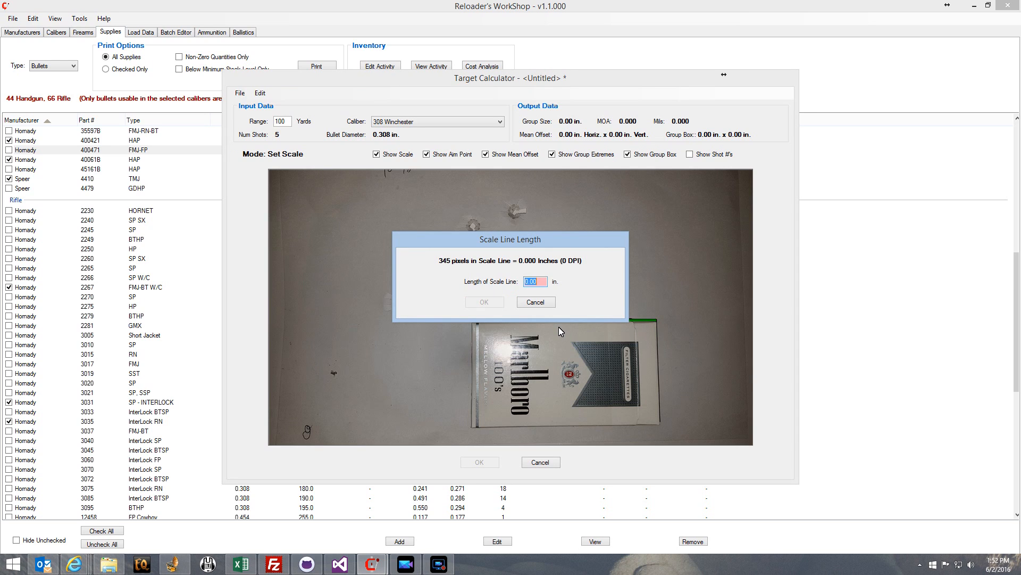
{"action": "type", "text": "4"}
{"action": "left_click", "coordinate": [474, 303]}
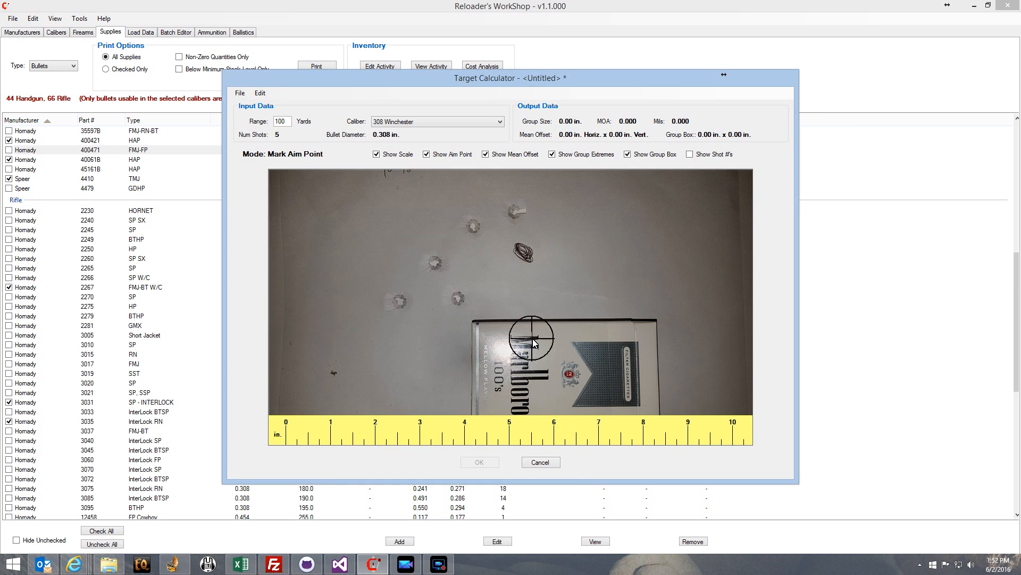
Step: Mark the aim point on the black scribble beside the cigarette pack and mark the five bullet holes as shots
{"action": "left_click", "coordinate": [524, 253]}
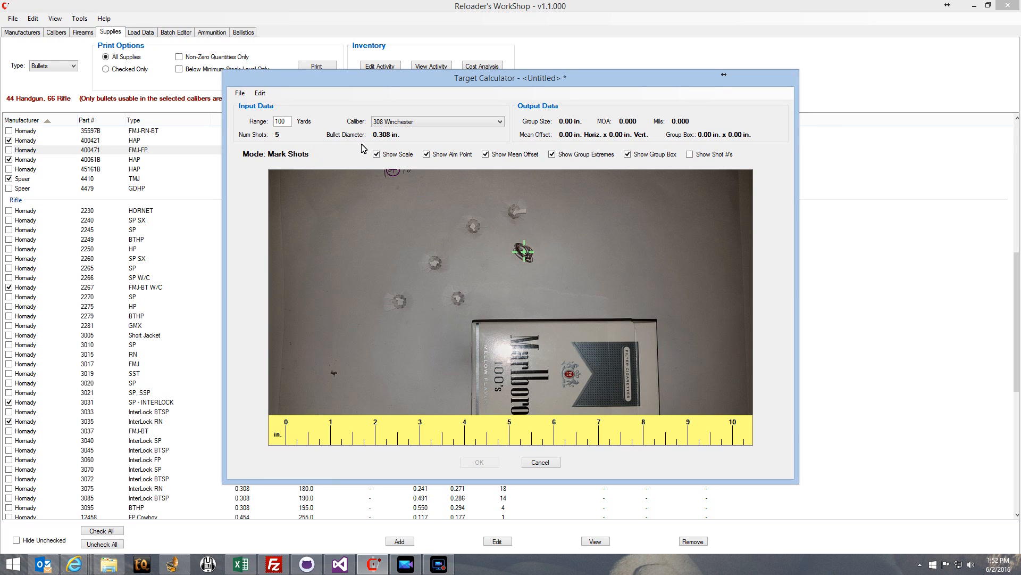
{"action": "left_click", "coordinate": [399, 301]}
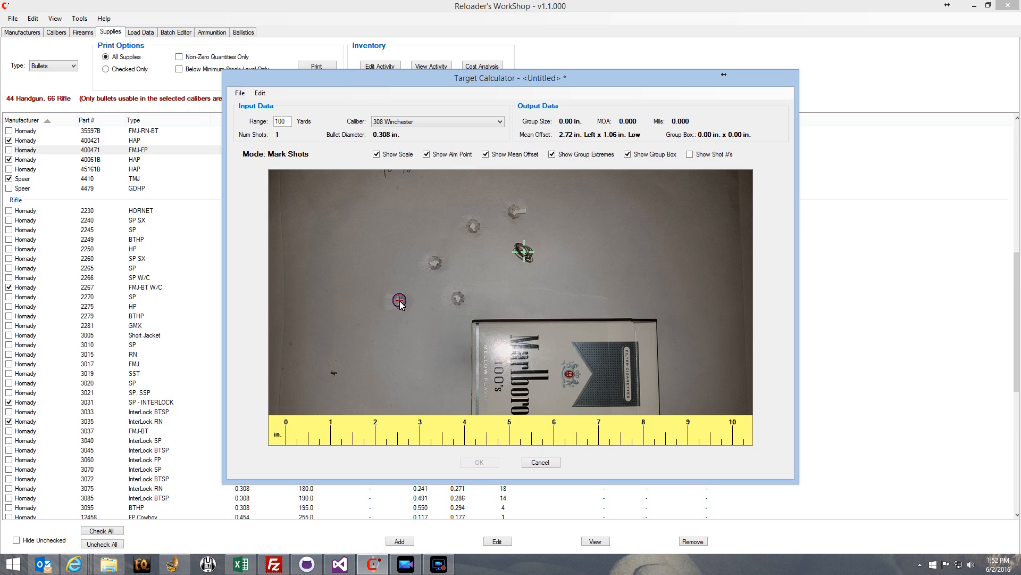
{"action": "left_click", "coordinate": [458, 296]}
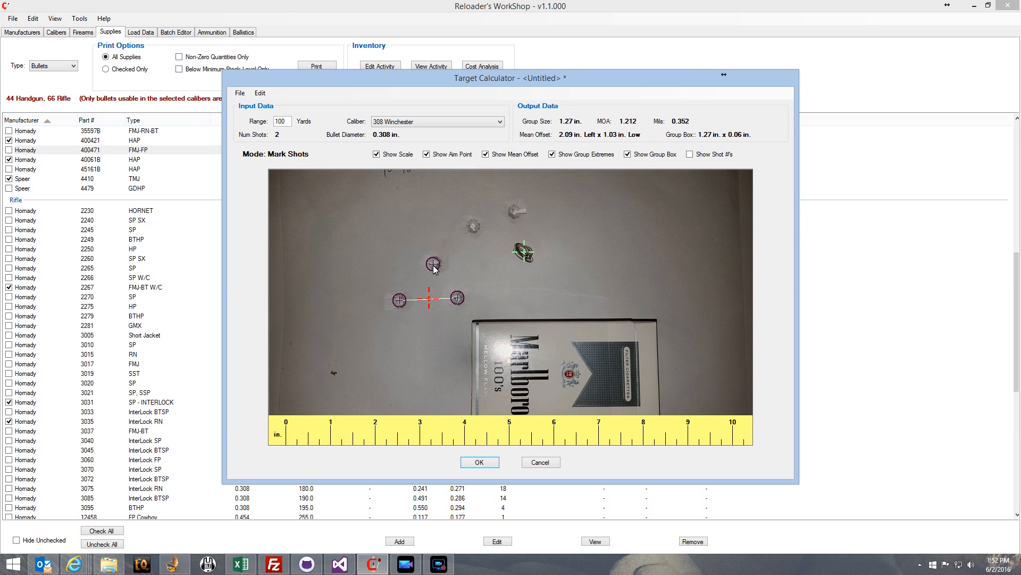
{"action": "left_click", "coordinate": [434, 264]}
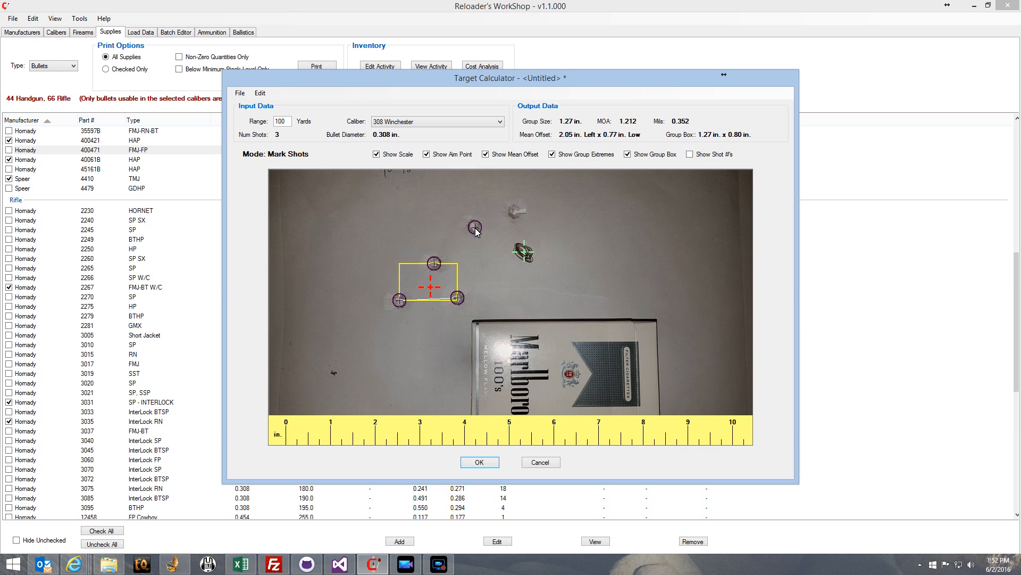
{"action": "left_click", "coordinate": [473, 228]}
{"action": "left_click", "coordinate": [511, 213]}
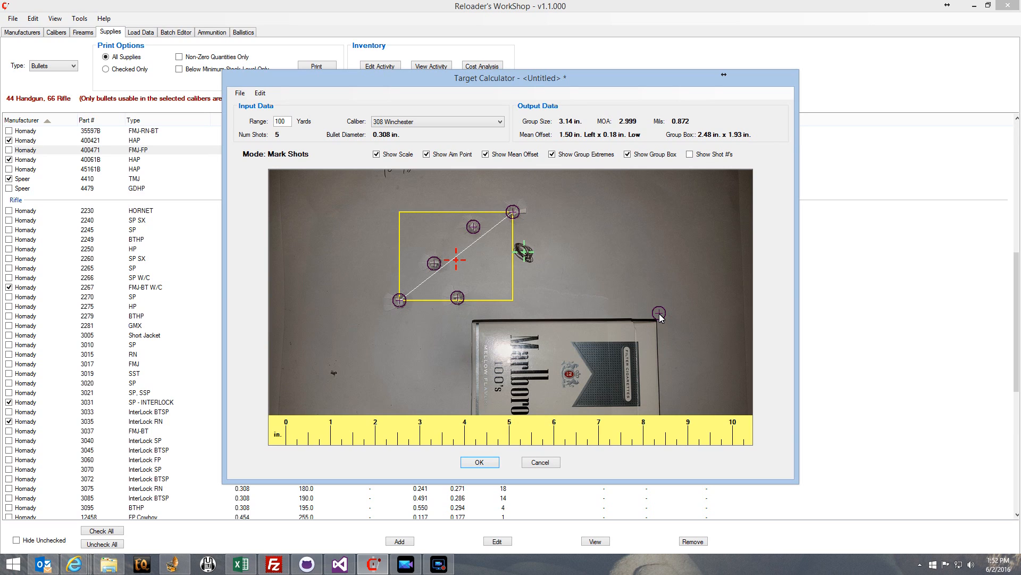
{"action": "left_click_drag", "start_coordinate": [688, 309], "coordinate": [796, 331]}
{"action": "mouse_move", "coordinate": [798, 337]}
{"action": "left_mouse_down"}
{"action": "mouse_move", "coordinate": [612, 266]}
{"action": "mouse_move", "coordinate": [679, 296]}
{"action": "mouse_move", "coordinate": [781, 309]}
{"action": "left_mouse_up"}
Step: Review the suggested file name and the existing target files in the save dialog, and cancel saving
{"action": "left_click", "coordinate": [239, 96]}
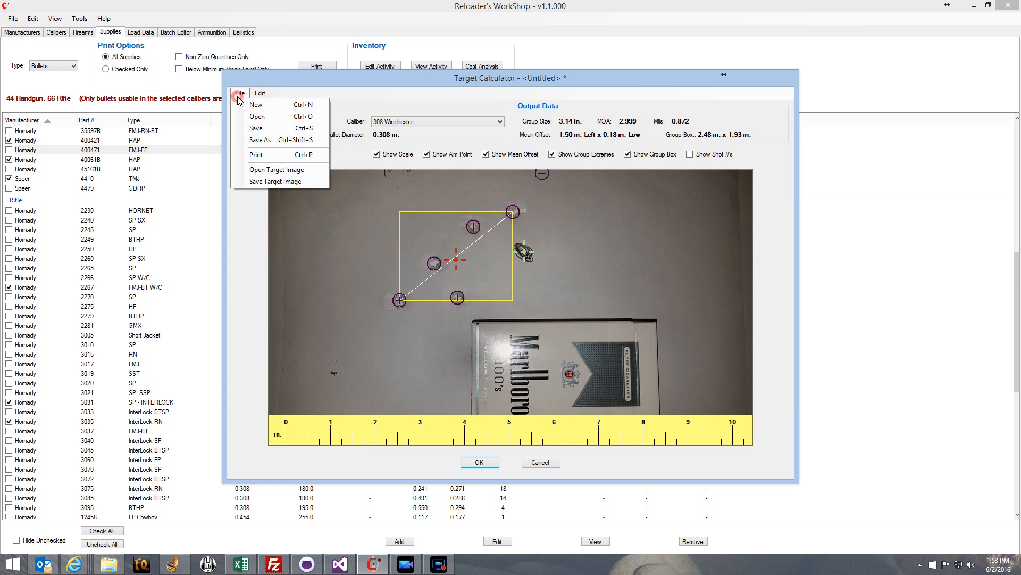
{"action": "left_click", "coordinate": [261, 135]}
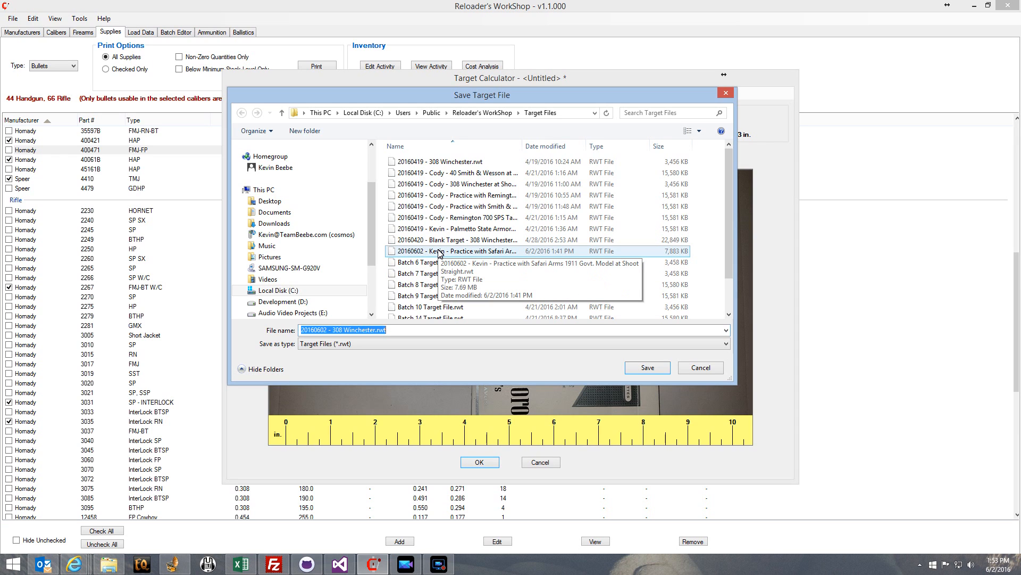
{"action": "left_click", "coordinate": [700, 368]}
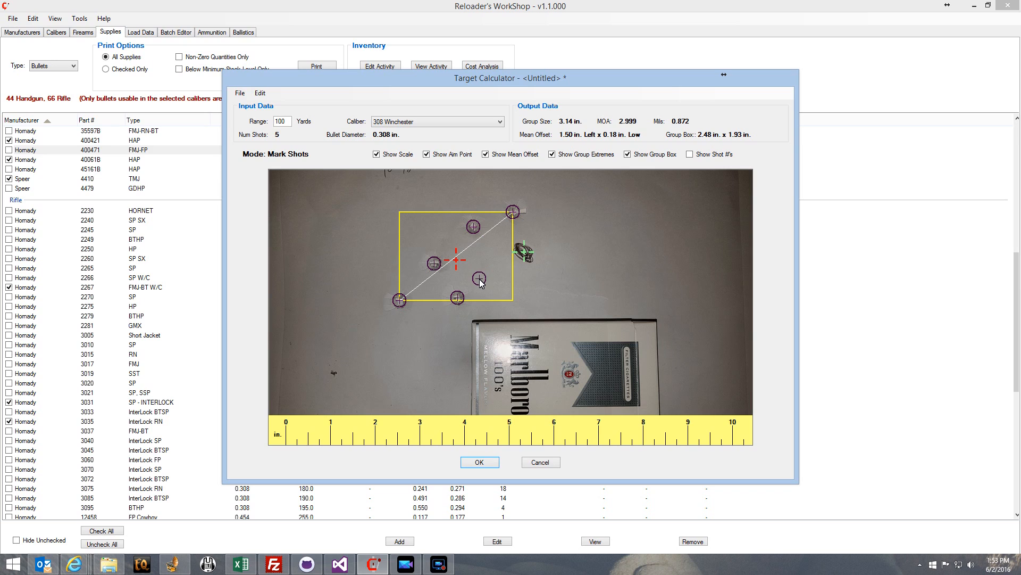
Step: Open the saved 20160602 Safari Arms 1911 practice target file without saving the current target
{"action": "left_click", "coordinate": [240, 95]}
{"action": "left_click", "coordinate": [245, 119]}
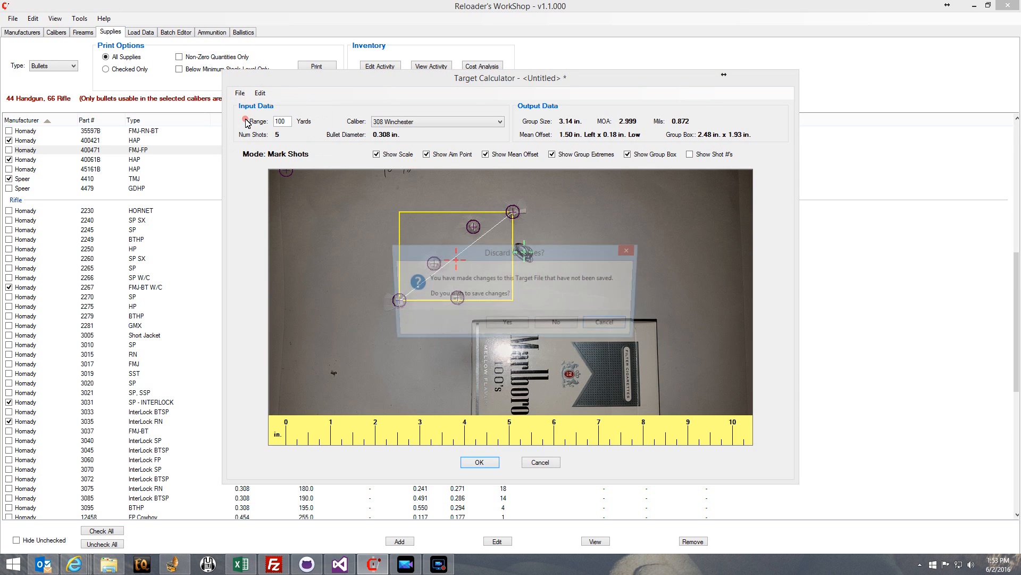
{"action": "left_click", "coordinate": [558, 325]}
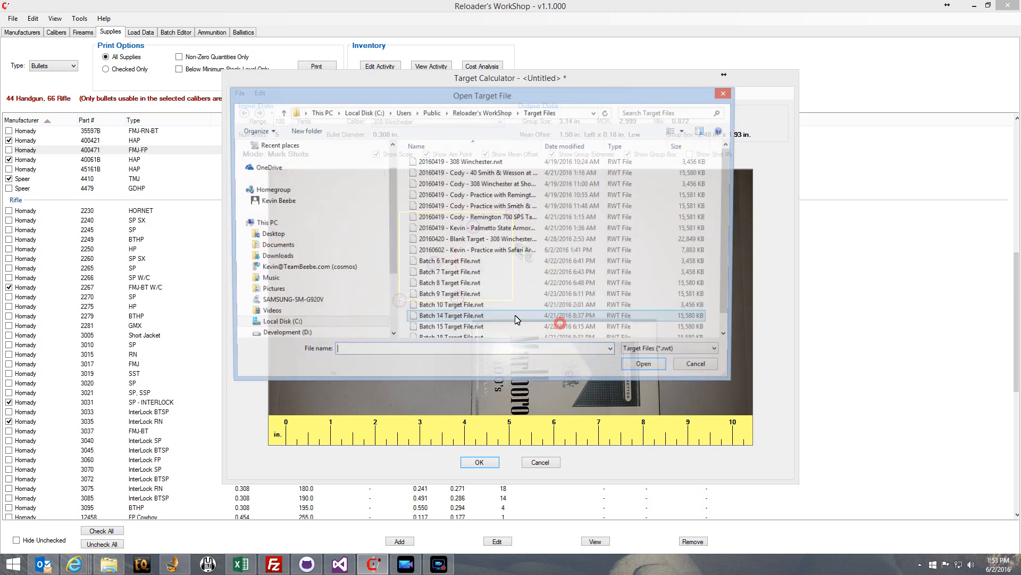
{"action": "left_click", "coordinate": [469, 251]}
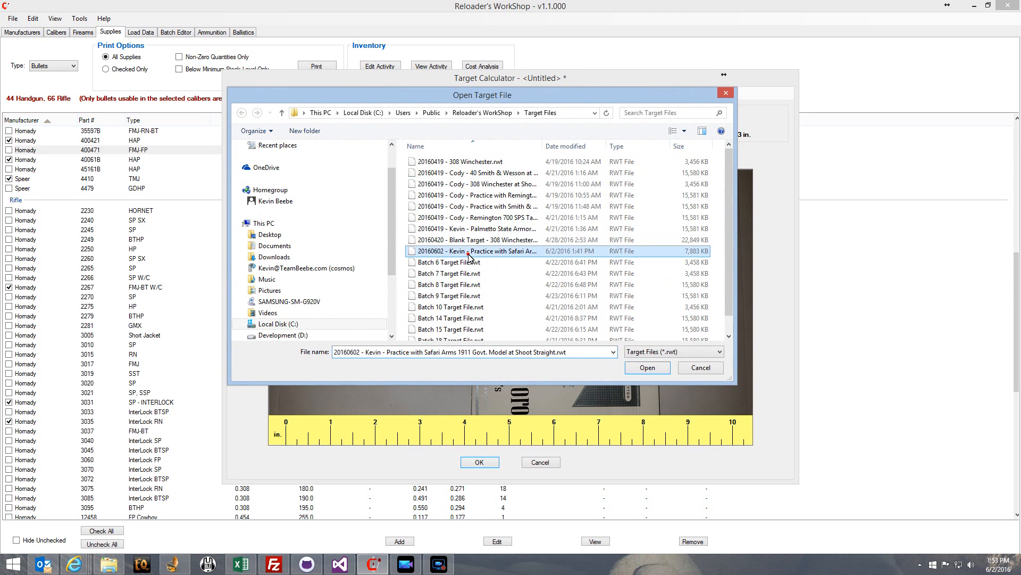
{"action": "left_click", "coordinate": [648, 367]}
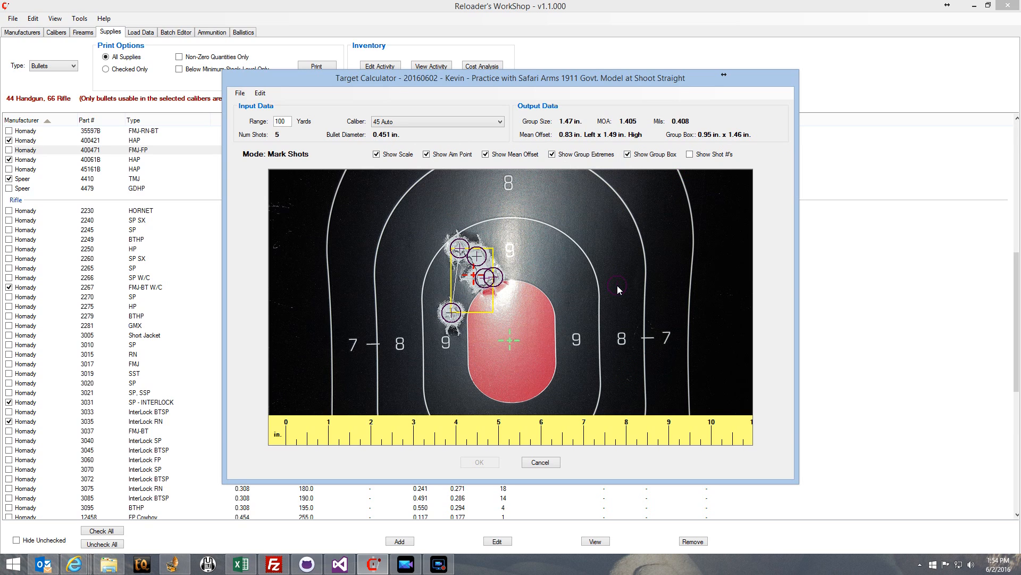
Step: Review the target details and per-shot offsets of the opened file, and close the Target Calculator without changes
{"action": "left_click", "coordinate": [260, 93]}
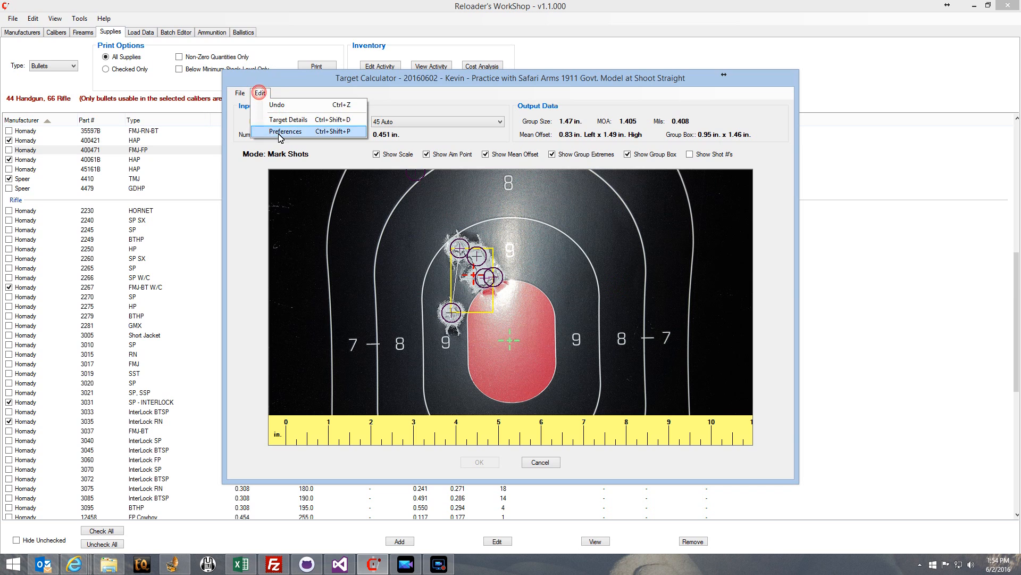
{"action": "left_click", "coordinate": [282, 120]}
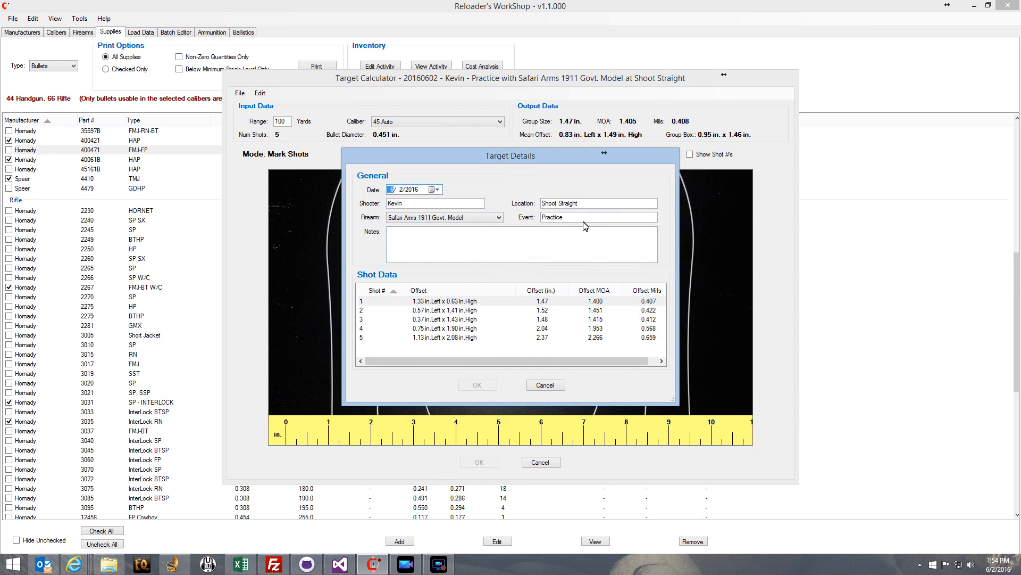
{"action": "left_click", "coordinate": [553, 386]}
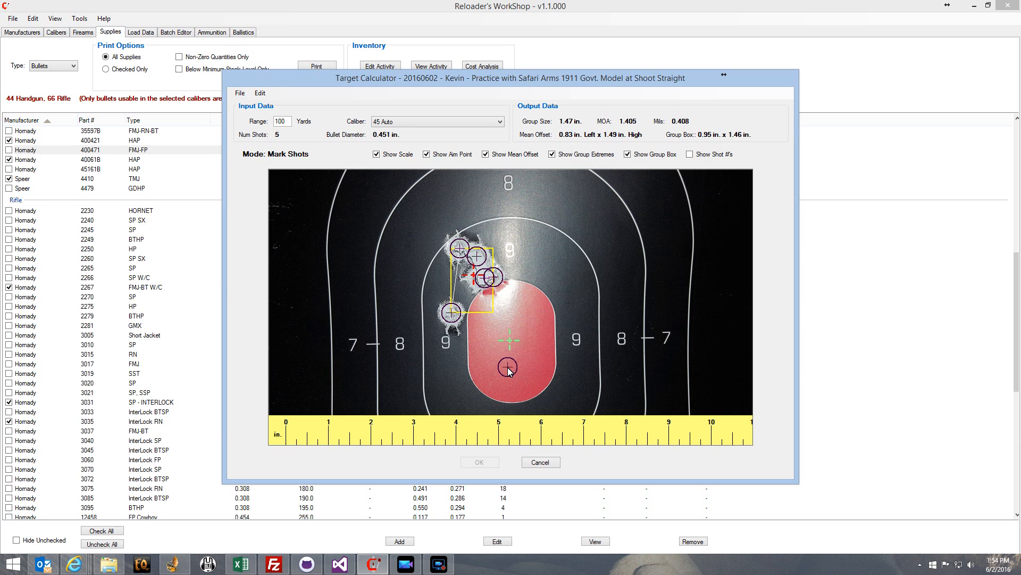
{"action": "left_click", "coordinate": [538, 464]}
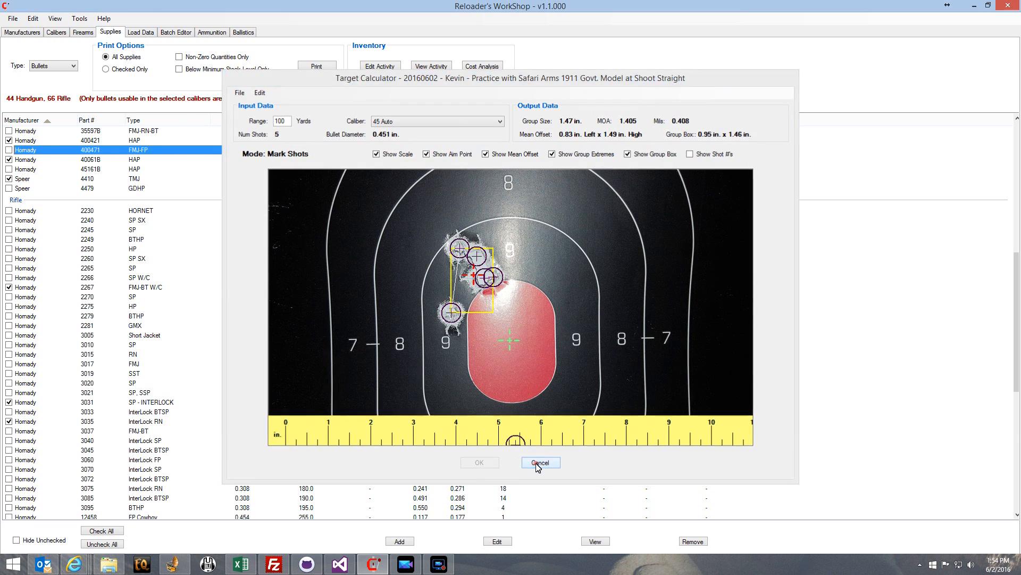
Step: Edit batch 11 in the Batch Editor, start a batch test for it, and launch the Target Calculator from the test
{"action": "left_click", "coordinate": [177, 32]}
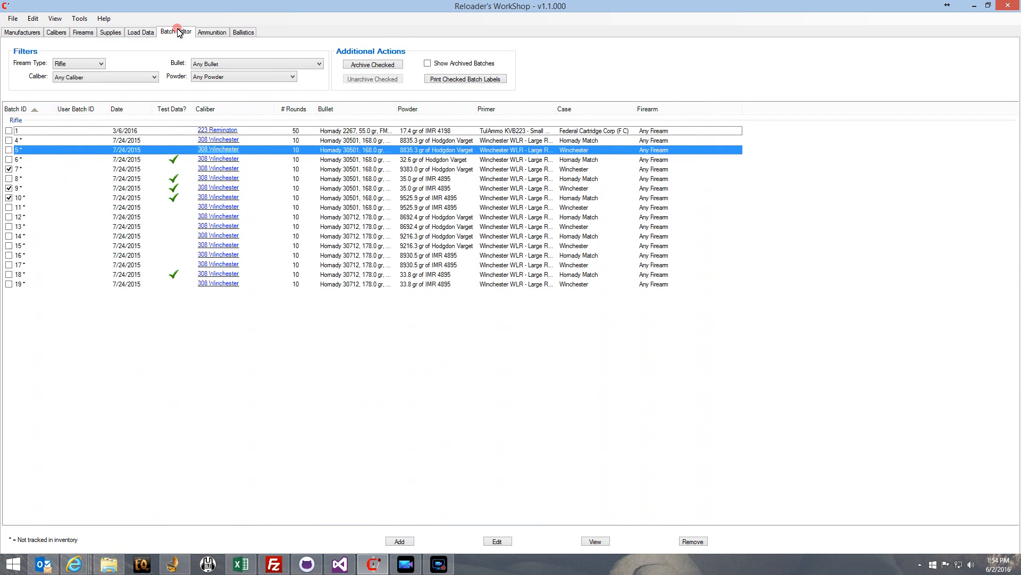
{"action": "left_click", "coordinate": [277, 207]}
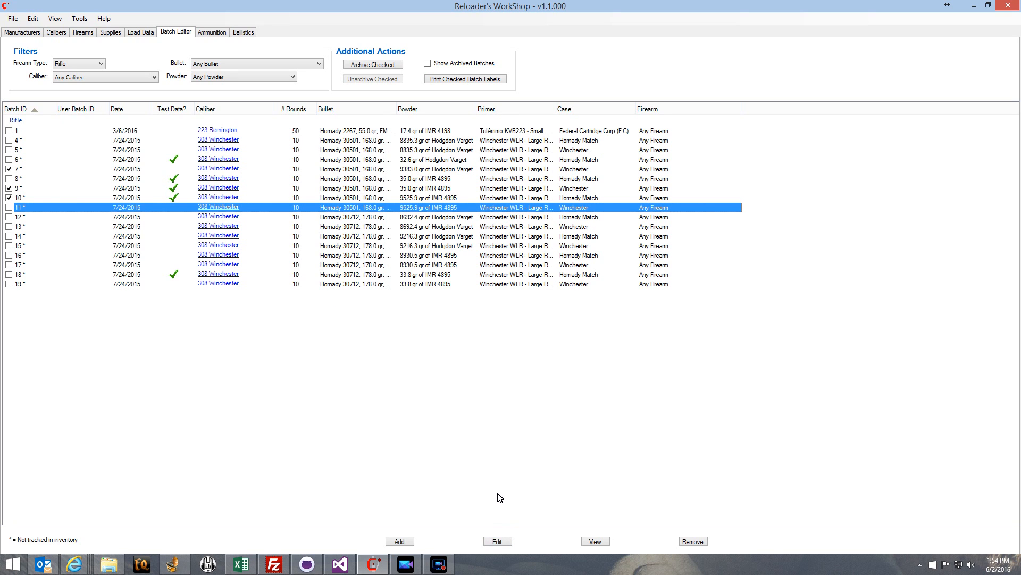
{"action": "left_click", "coordinate": [498, 541]}
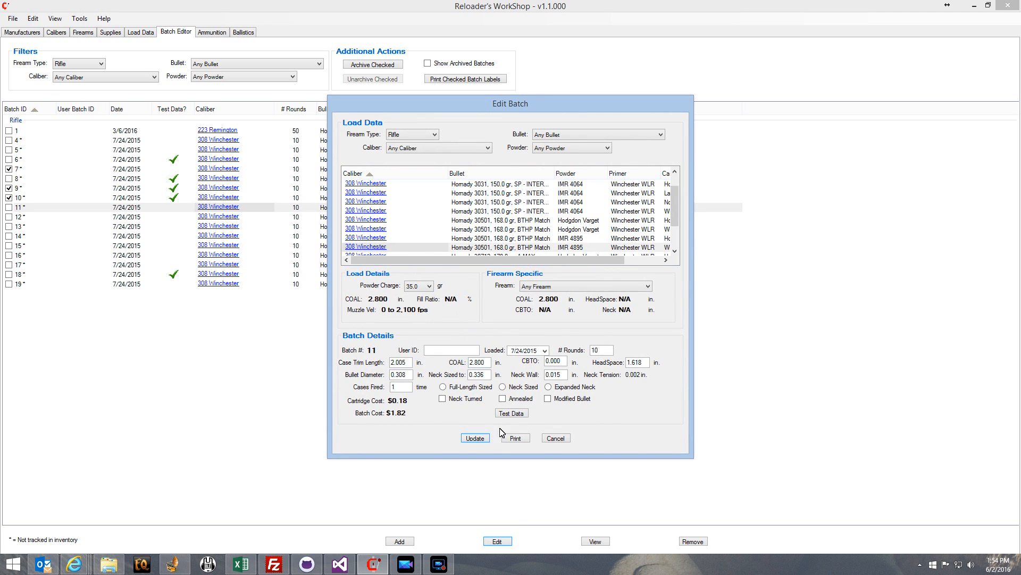
{"action": "left_click", "coordinate": [509, 414]}
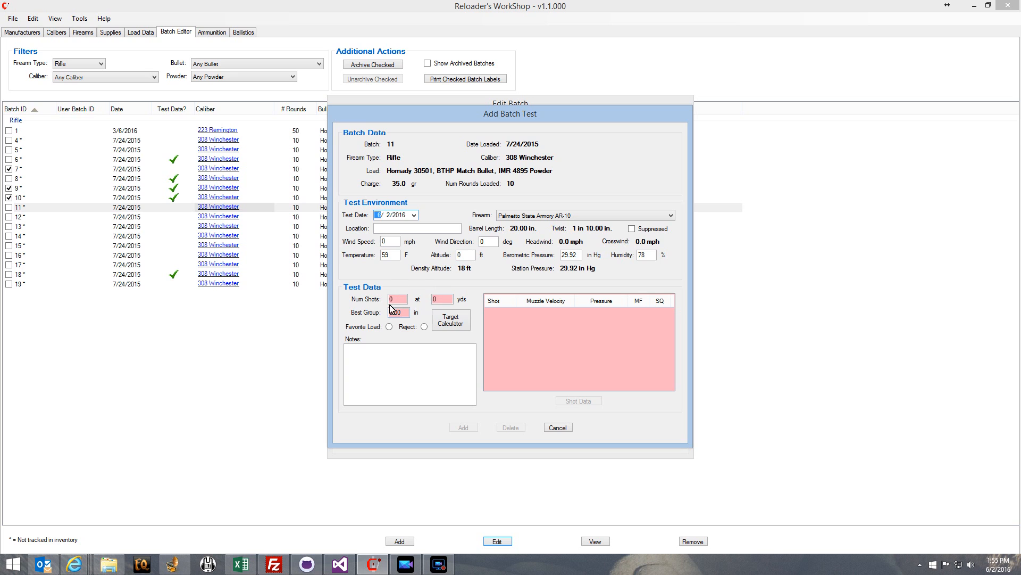
{"action": "left_click", "coordinate": [450, 319]}
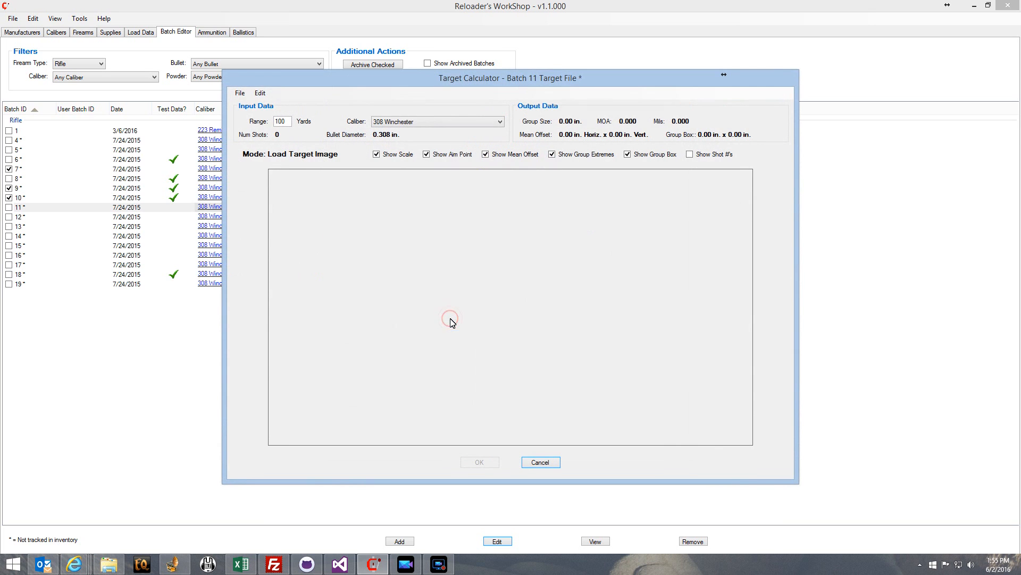
Step: Load the photo 20160501_193808.jpg as the target image for batch 11
{"action": "left_click", "coordinate": [446, 255]}
{"action": "left_click", "coordinate": [556, 247]}
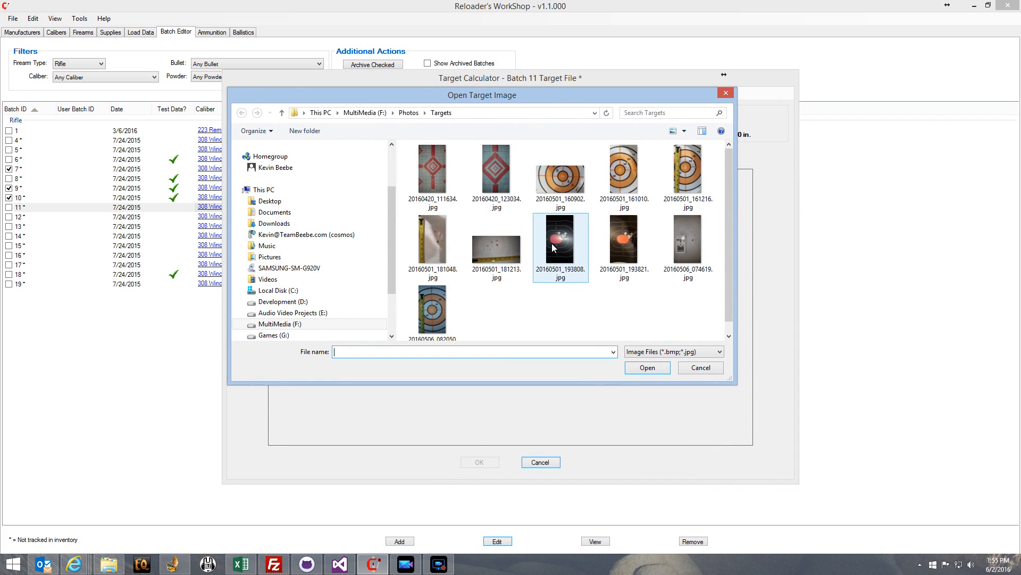
{"action": "left_click", "coordinate": [647, 367]}
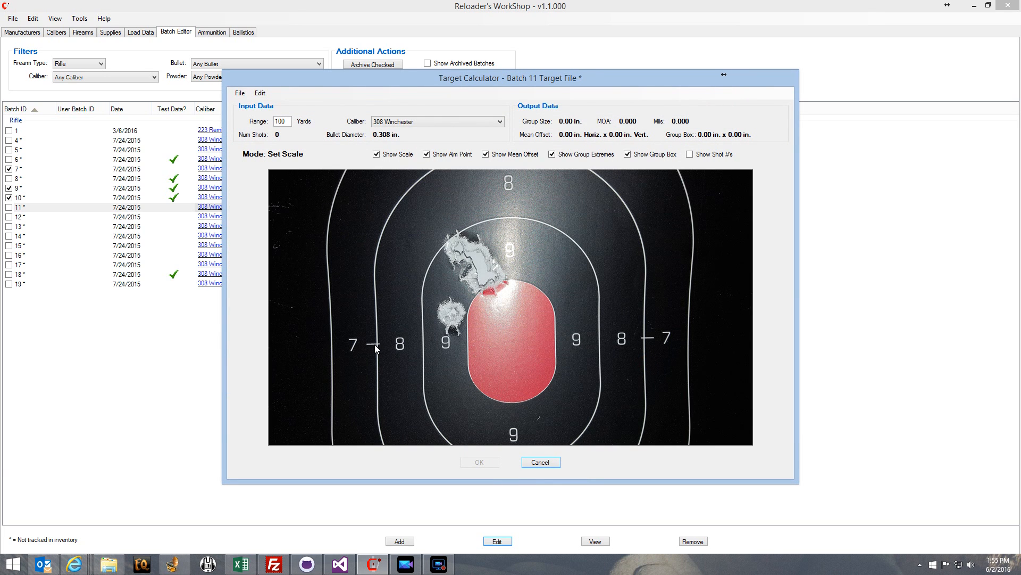
Step: Draw a scale line about 504 pixels long between the 7–8 ring marks, set it to 6 inches, and mark the aim point in the red center
{"action": "left_click_drag", "start_coordinate": [376, 343], "coordinate": [646, 338]}
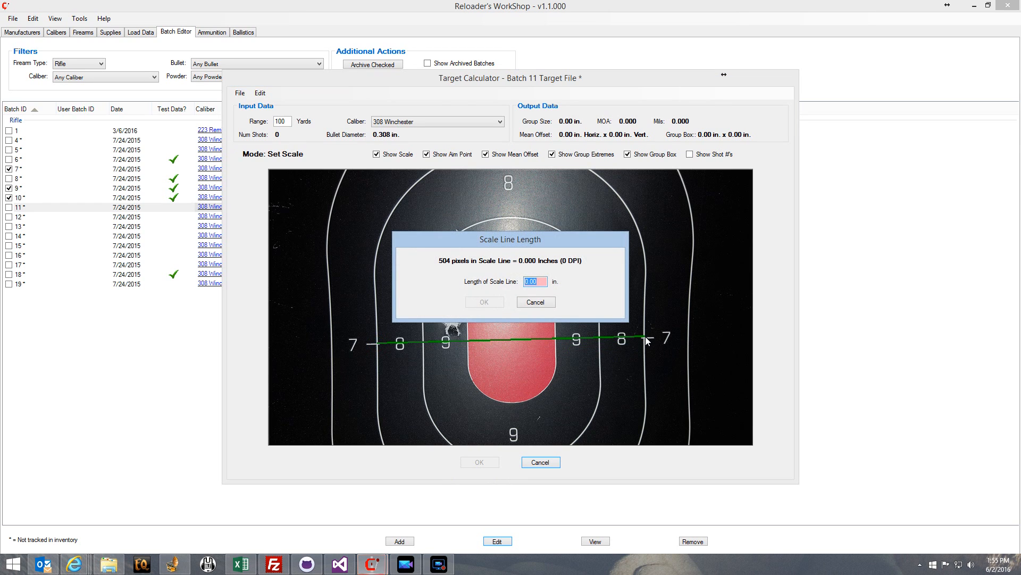
{"action": "type", "text": "6"}
{"action": "left_click", "coordinate": [482, 302]}
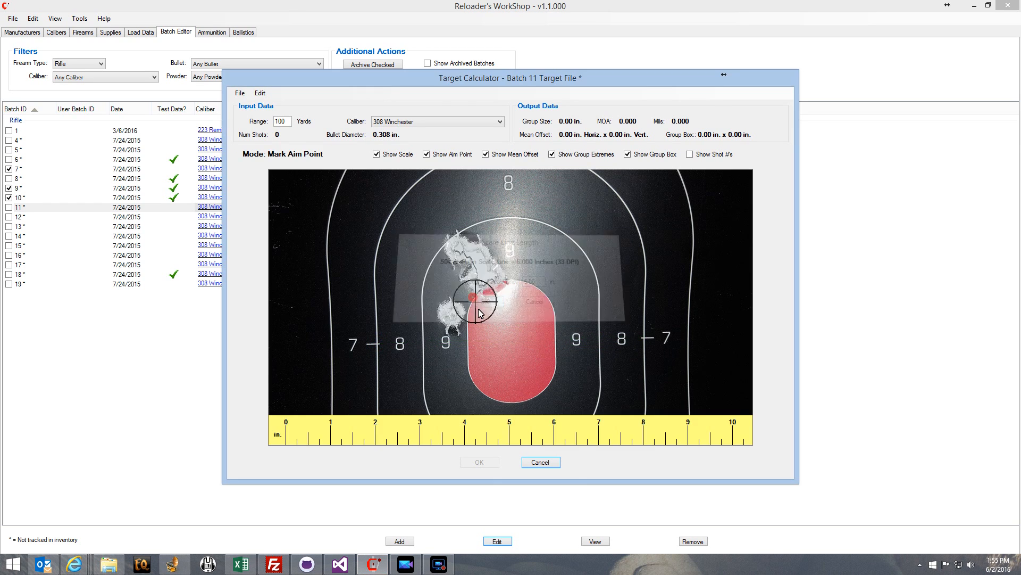
{"action": "left_click", "coordinate": [513, 341]}
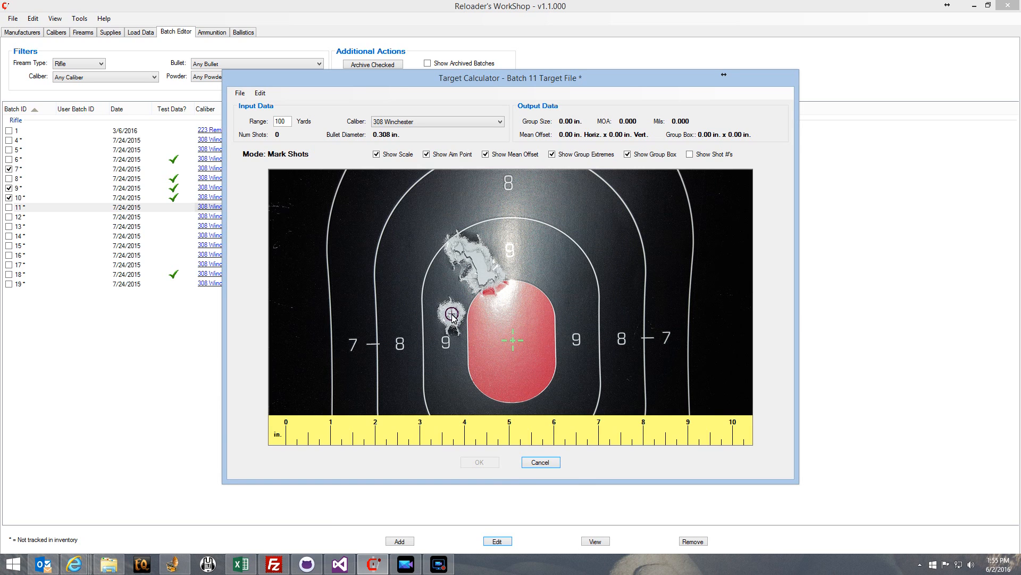
Step: Check which calibers can be chosen for the batch 11 target
{"action": "left_click", "coordinate": [406, 119]}
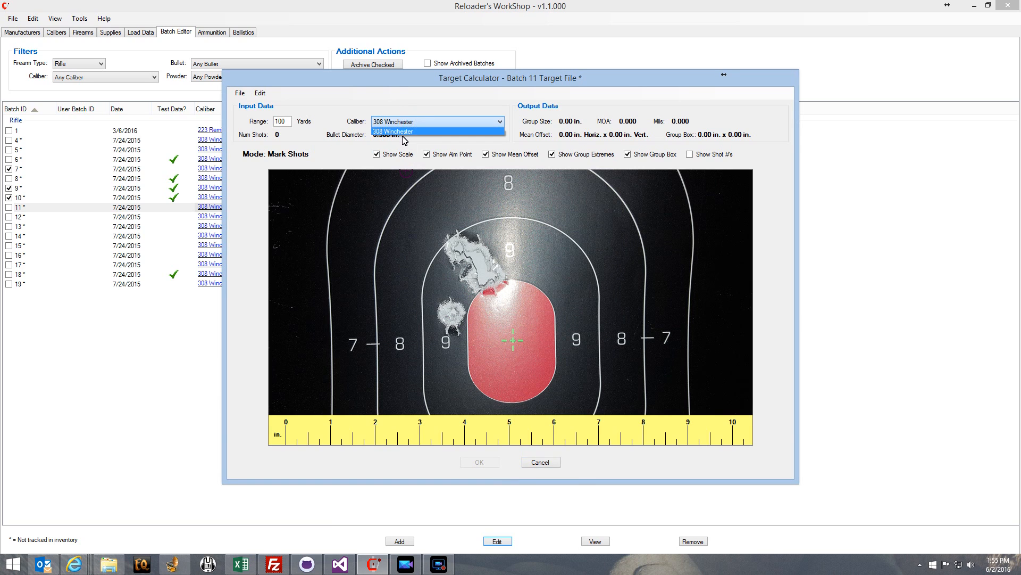
{"action": "left_click", "coordinate": [402, 119]}
{"action": "left_click", "coordinate": [402, 120]}
{"action": "left_click", "coordinate": [402, 119]}
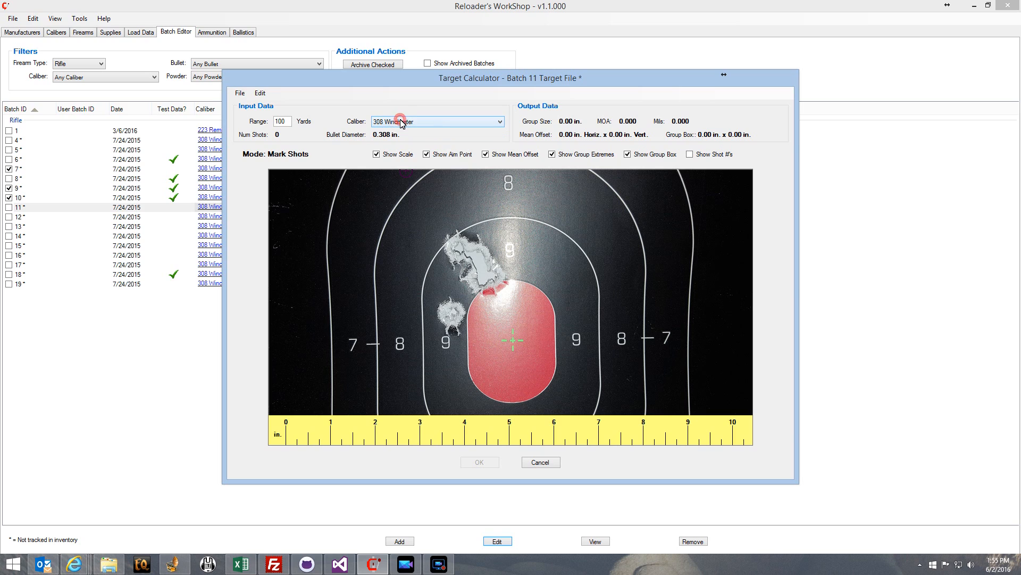
Step: Mark the five bullet holes as shots and accept the target into the batch test
{"action": "left_click", "coordinate": [452, 314]}
{"action": "left_click", "coordinate": [480, 279]}
{"action": "left_click", "coordinate": [493, 276]}
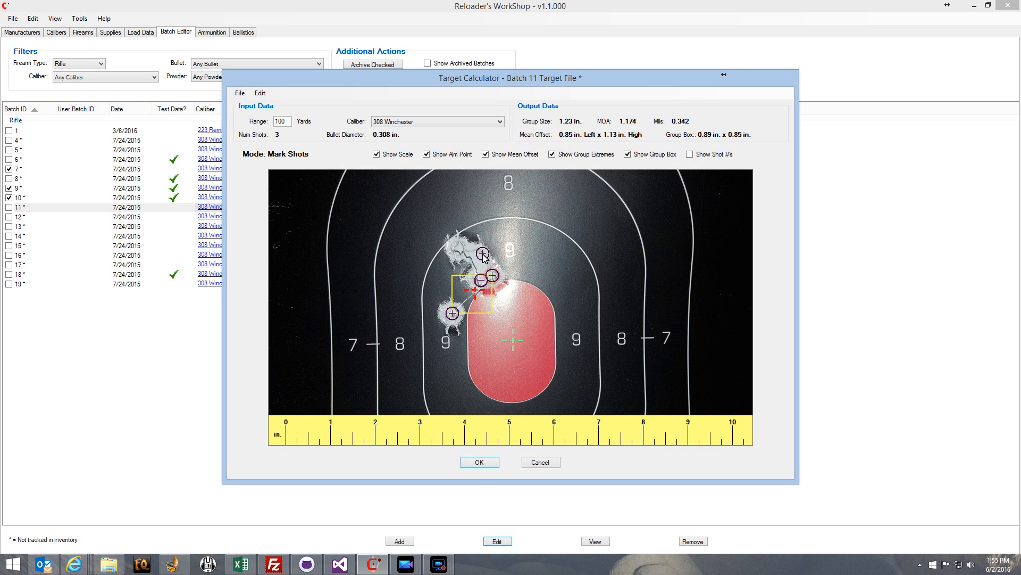
{"action": "left_click", "coordinate": [478, 257]}
{"action": "left_click", "coordinate": [459, 248]}
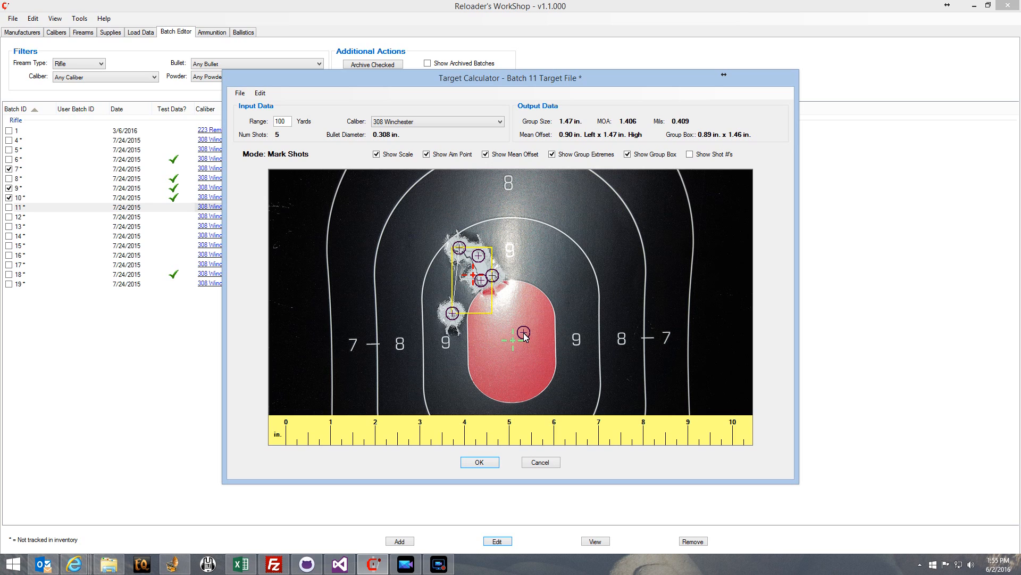
{"action": "left_click", "coordinate": [480, 462]}
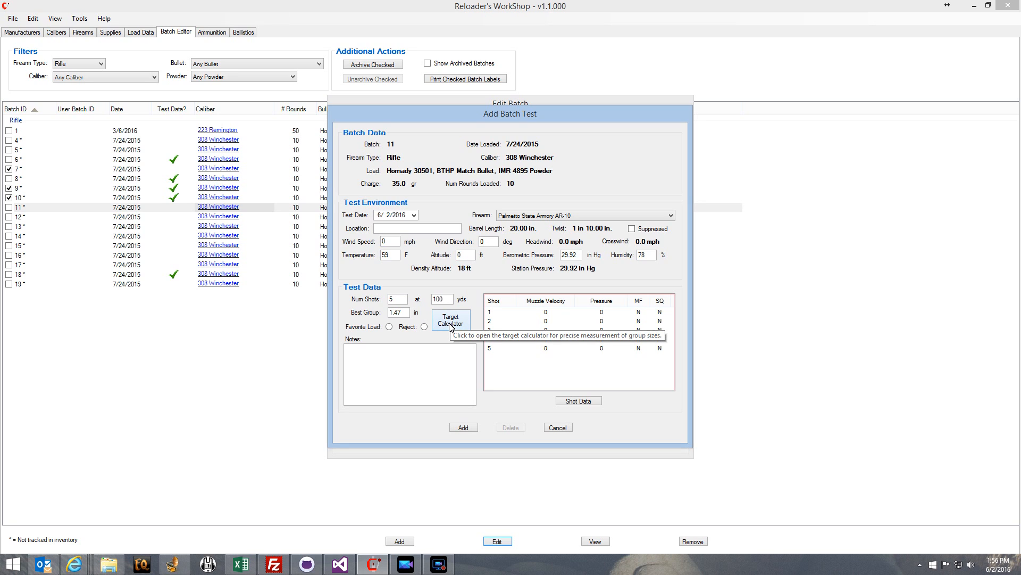
Step: Reopen the batch test's target in the Target Calculator and examine its target details, including the firearm choice
{"action": "left_click", "coordinate": [450, 322]}
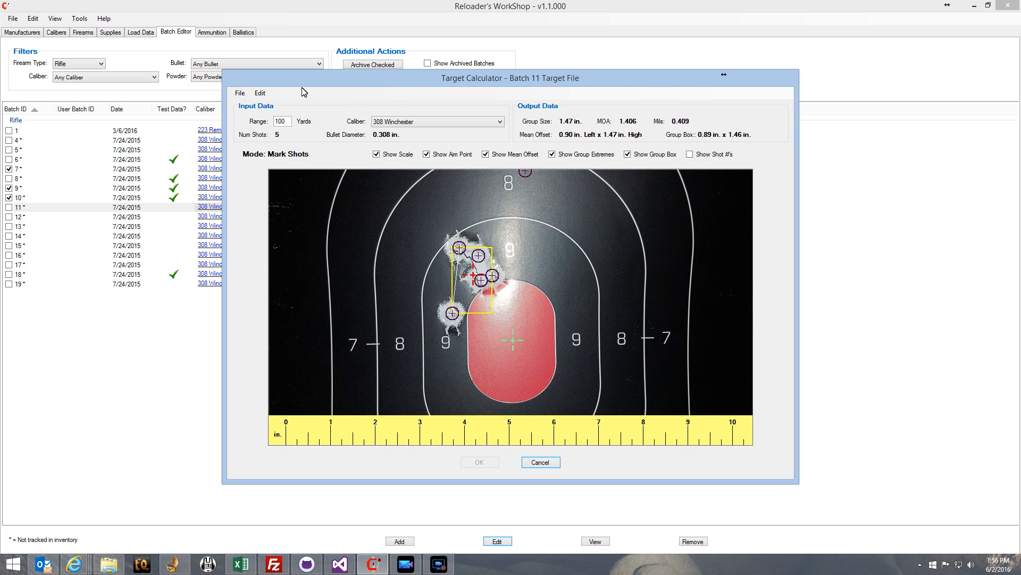
{"action": "left_click", "coordinate": [260, 93]}
{"action": "left_click", "coordinate": [280, 122]}
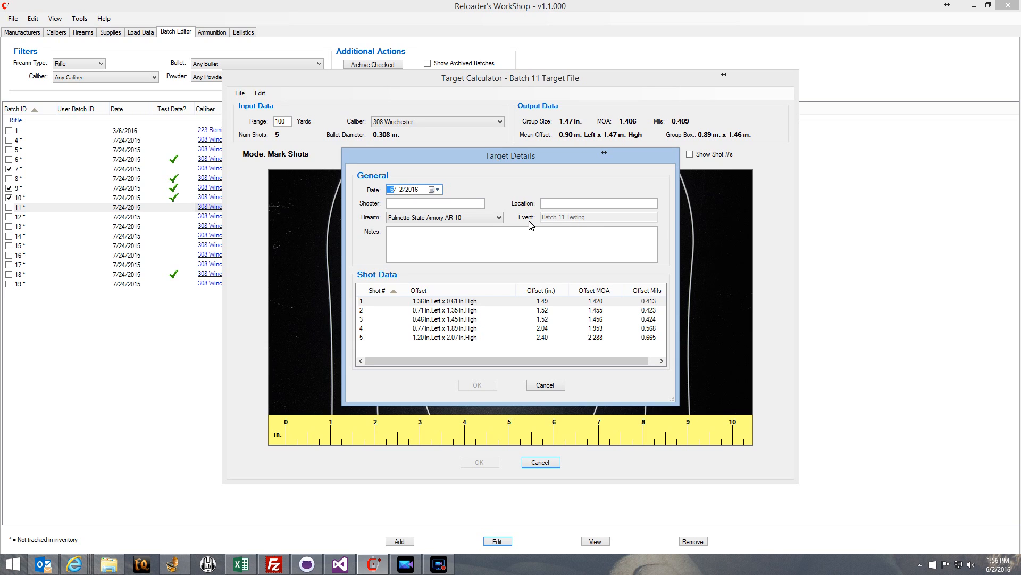
{"action": "left_click", "coordinate": [448, 218]}
{"action": "left_click", "coordinate": [446, 216]}
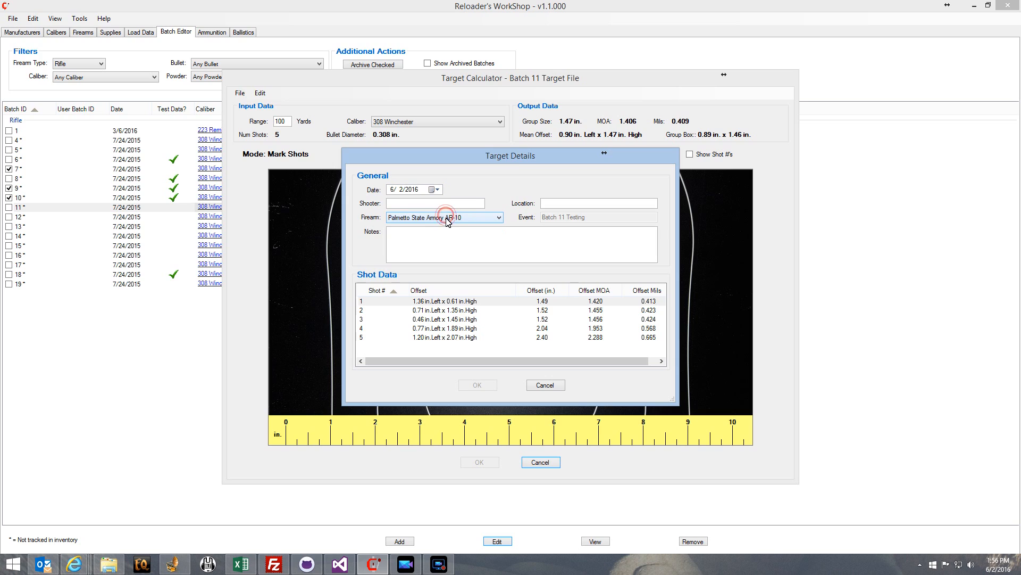
Step: Enter the shooter's name and the location Strickland Gun Range in the target details, and accept them
{"action": "left_click", "coordinate": [424, 203]}
{"action": "type", "text": "Kevin"}
{"action": "key", "text": "Tab"}
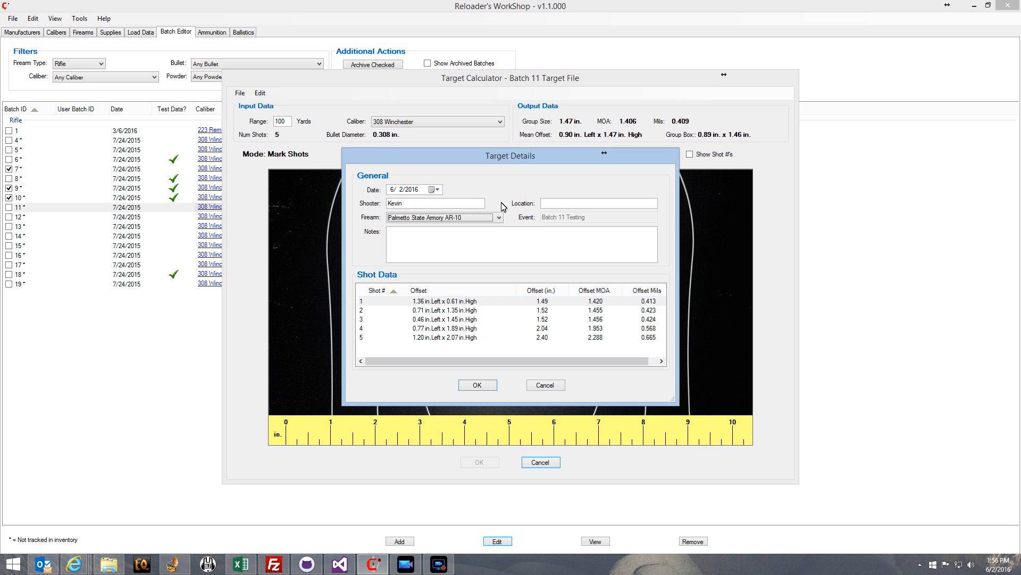
{"action": "left_click", "coordinate": [558, 204]}
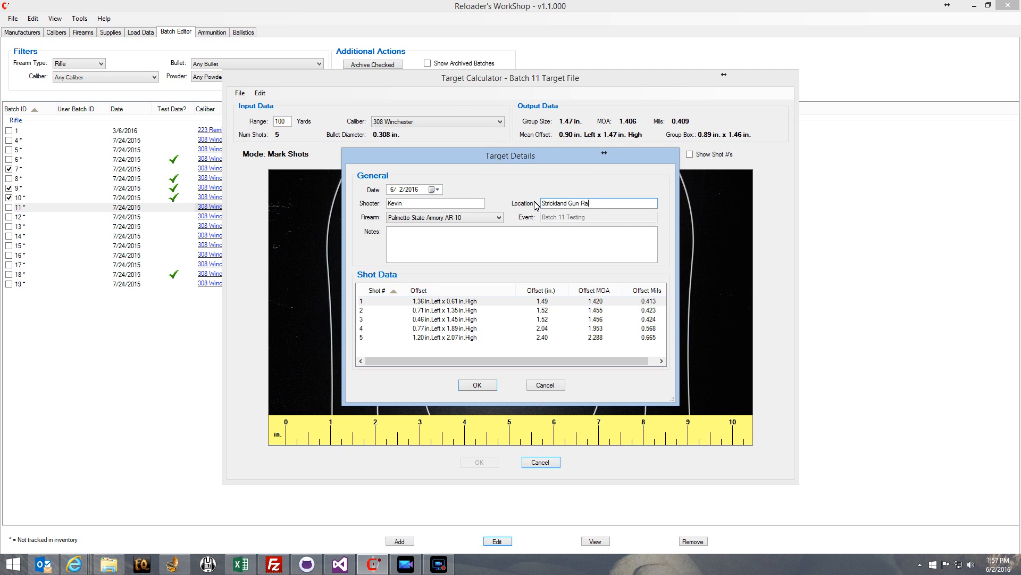
{"action": "left_click", "coordinate": [477, 385]}
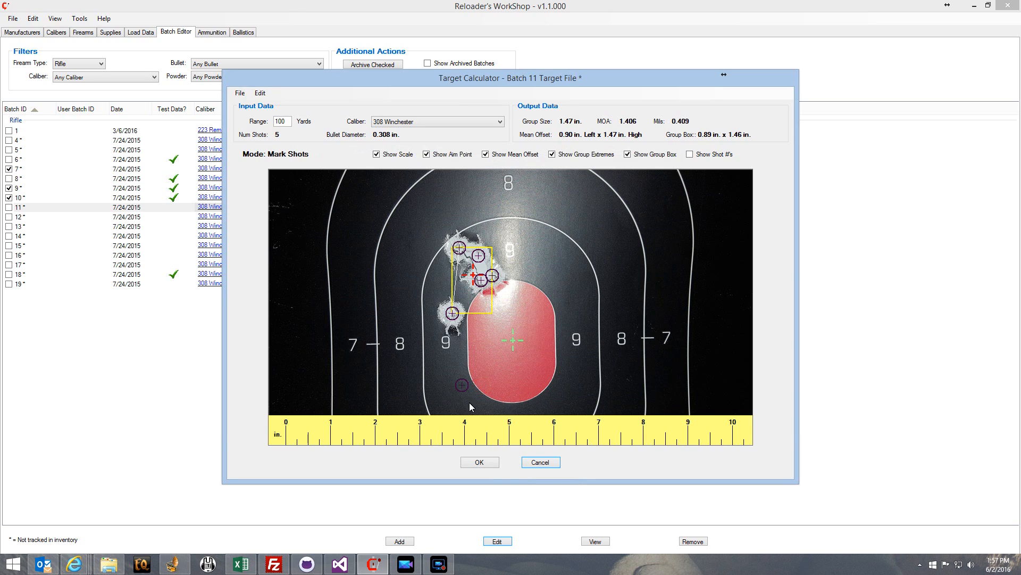
Step: Accept the updated target into the batch test, and cancel both the batch test and the batch edit
{"action": "left_click", "coordinate": [479, 463]}
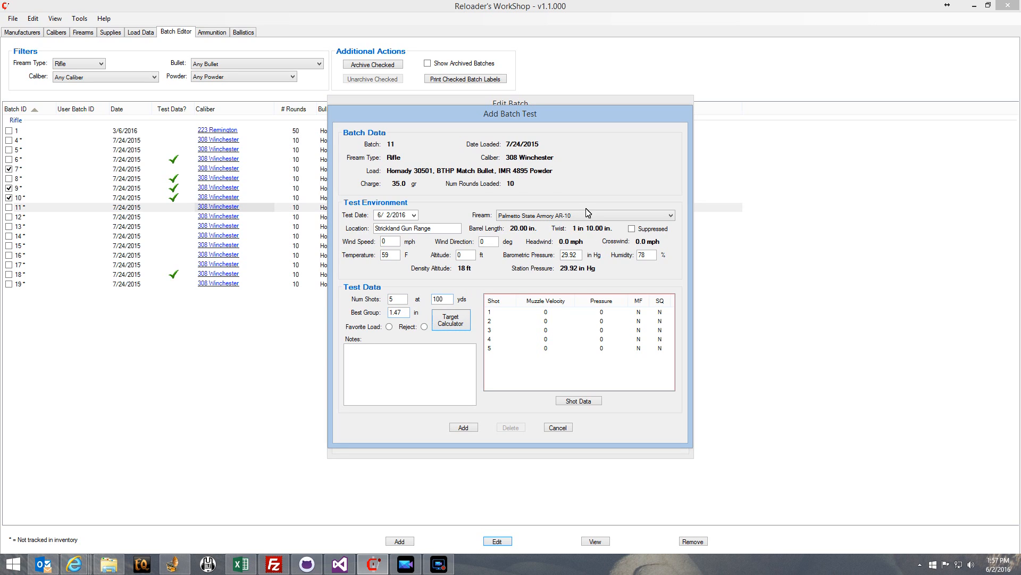
{"action": "left_click", "coordinate": [555, 430]}
{"action": "left_click", "coordinate": [554, 434]}
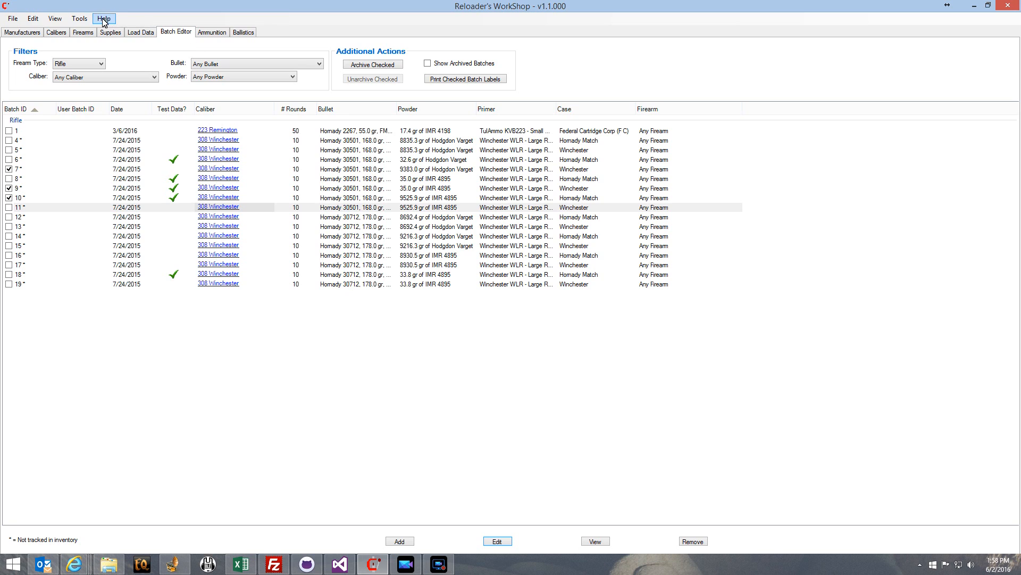
Step: Launch the standalone Target Calculator and open the saved 20160602 Safari Arms 1911 practice target file
{"action": "left_click", "coordinate": [79, 18]}
{"action": "left_click", "coordinate": [109, 64]}
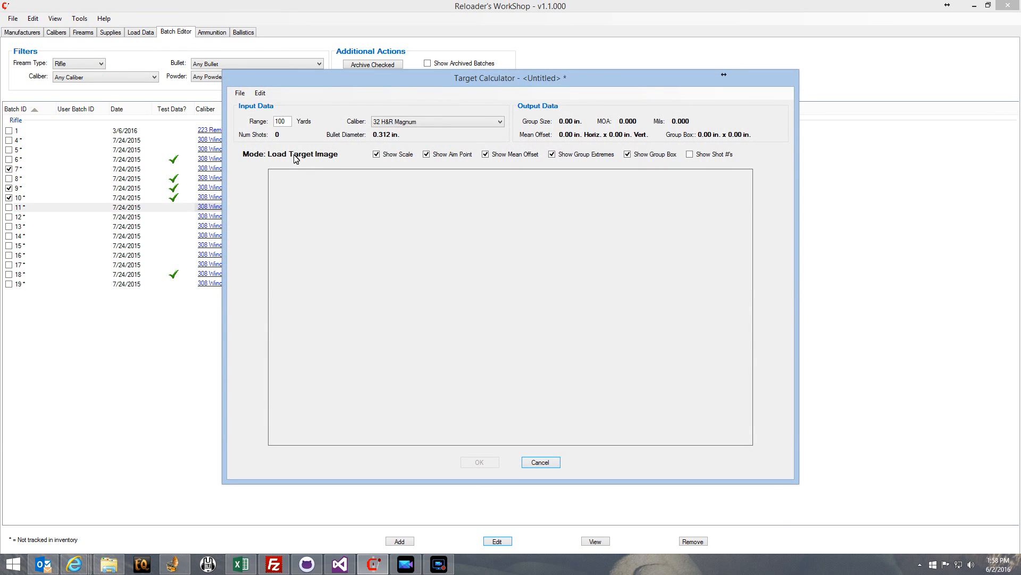
{"action": "left_click", "coordinate": [240, 93]}
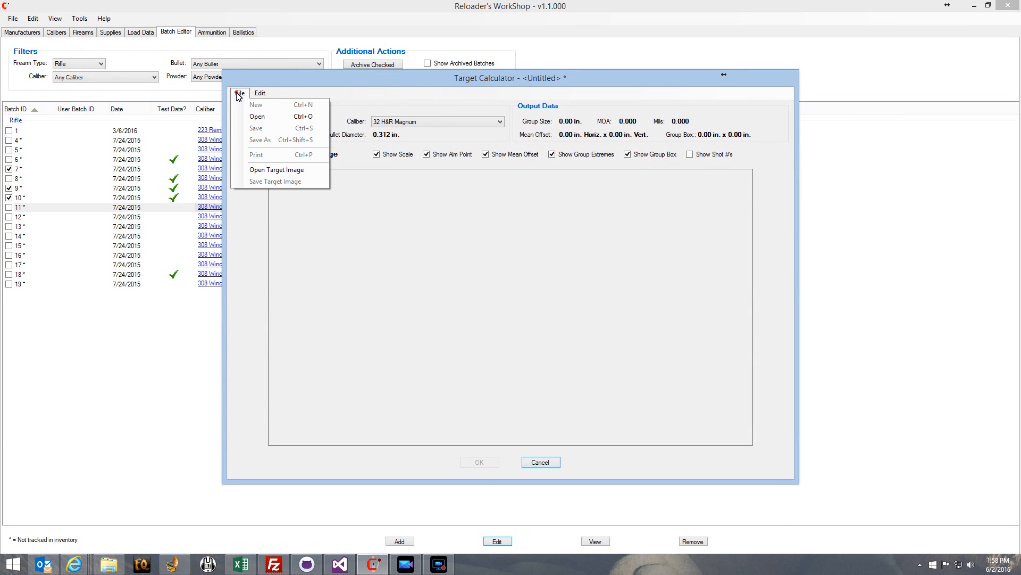
{"action": "left_click", "coordinate": [255, 121]}
{"action": "left_click", "coordinate": [446, 251]}
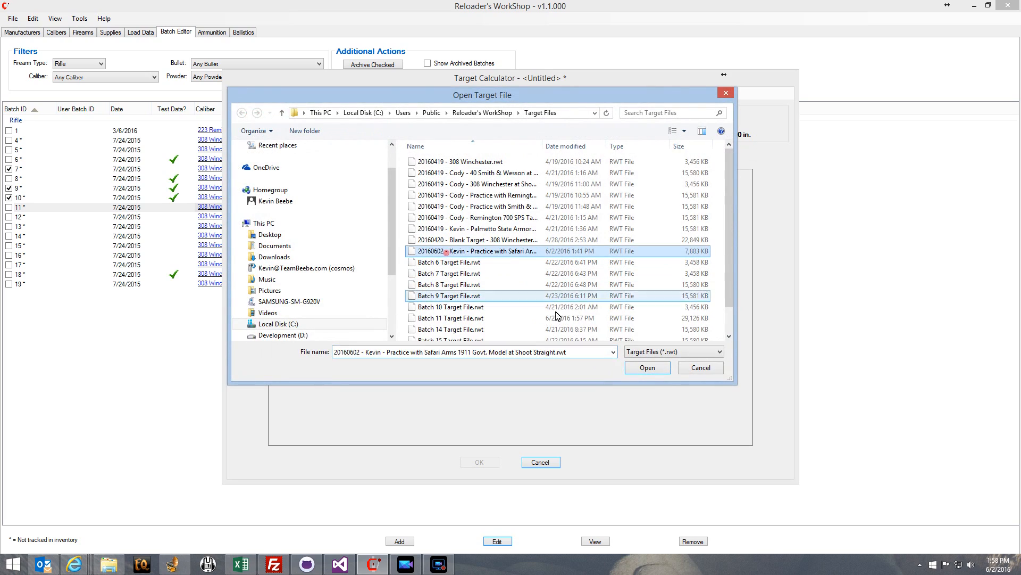
{"action": "left_click", "coordinate": [641, 367]}
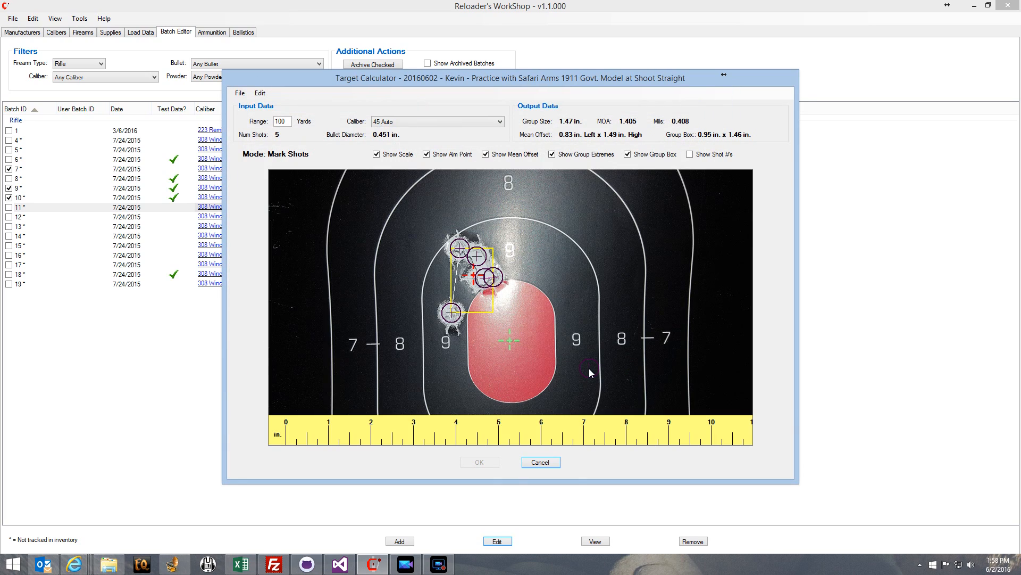